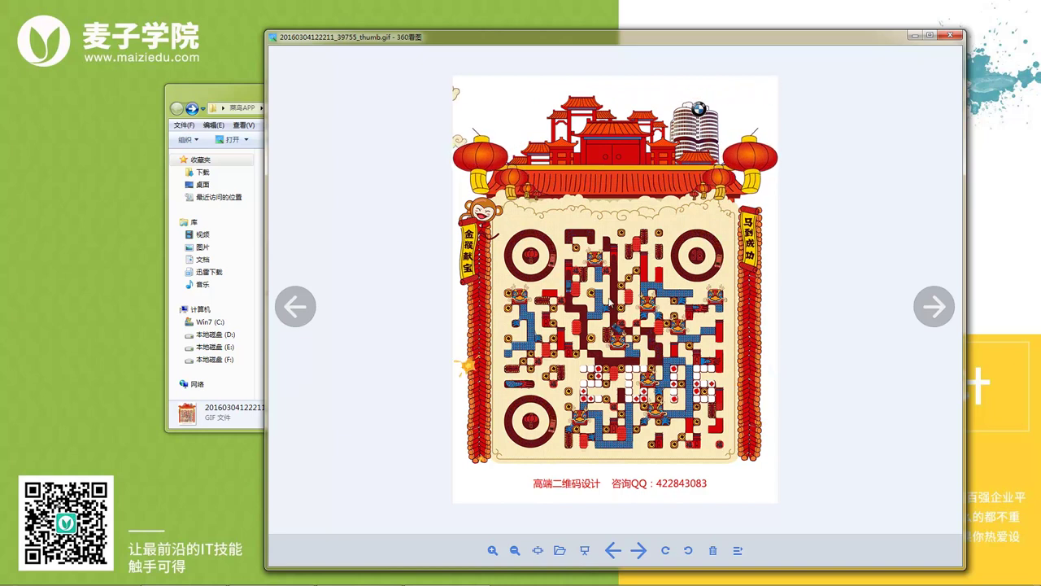
# Examine the decorative QR code reference picture up close, close it and return to the 菜鸟APP folder.
pyautogui.scroll(3, 608, 301)
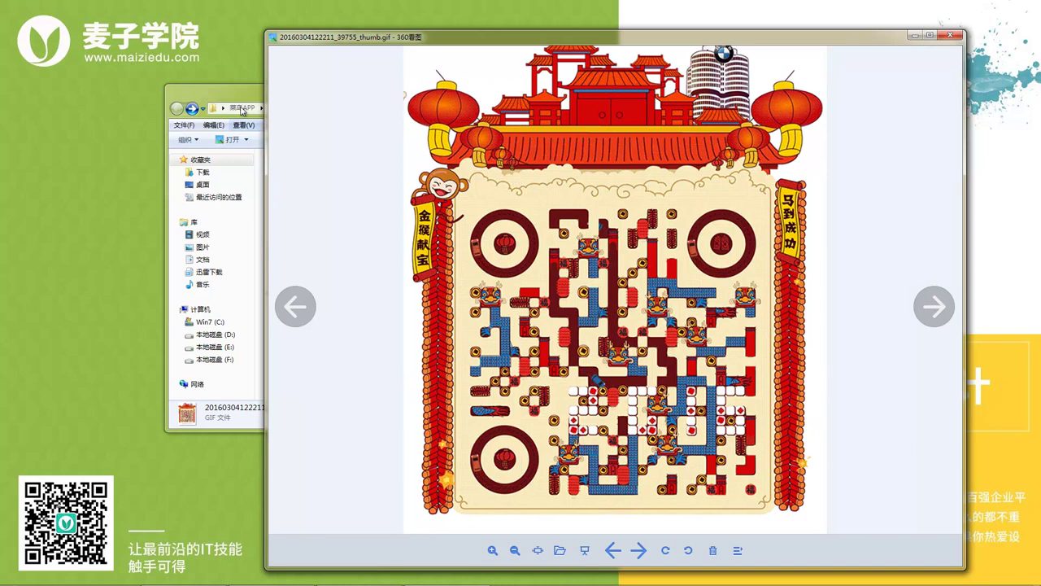
pyautogui.hotkey('alt', 'Tab')
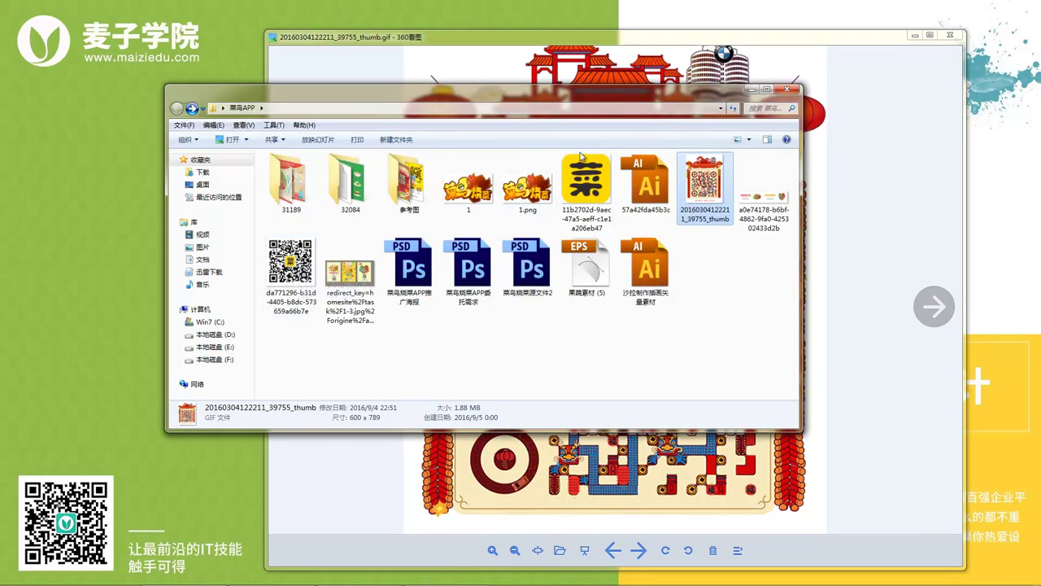
pyautogui.moveTo(570, 91); pyautogui.dragTo(521, 95)
pyautogui.click(561, 43)
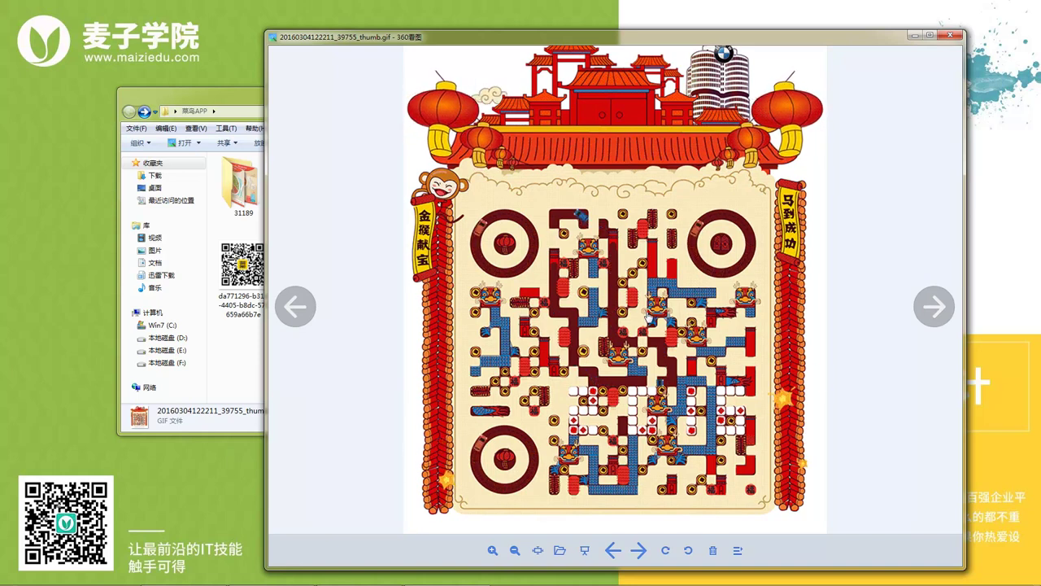
pyautogui.click(953, 38)
pyautogui.click(684, 324)
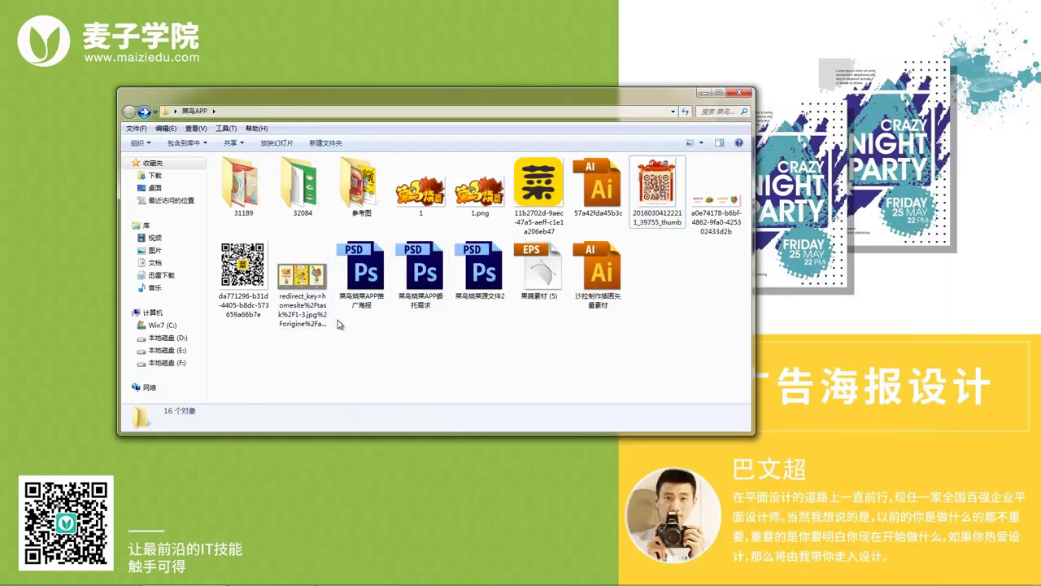
pyautogui.click(317, 289)
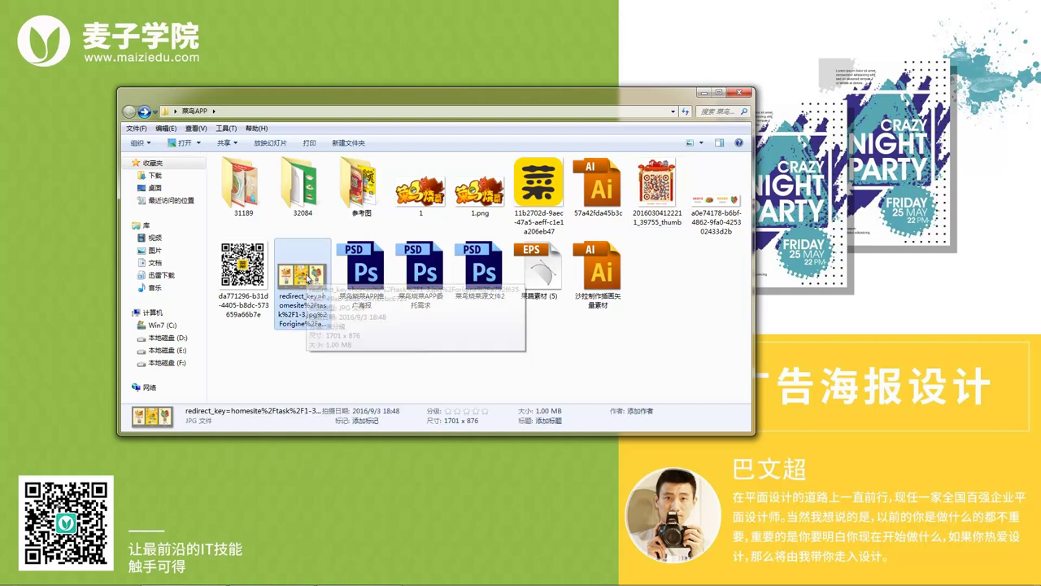
# Switch to Photoshop, bring up the bird mascot file 菜鸟烧菜源文件2.psd, narrow its window and minimize it.
pyautogui.moveTo(192, 581)
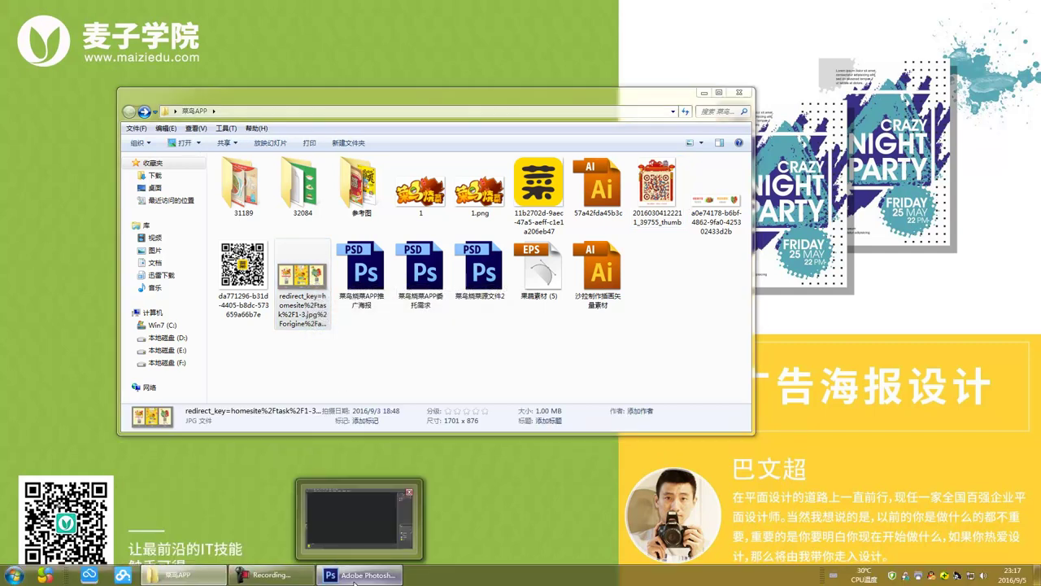
pyautogui.click(366, 576)
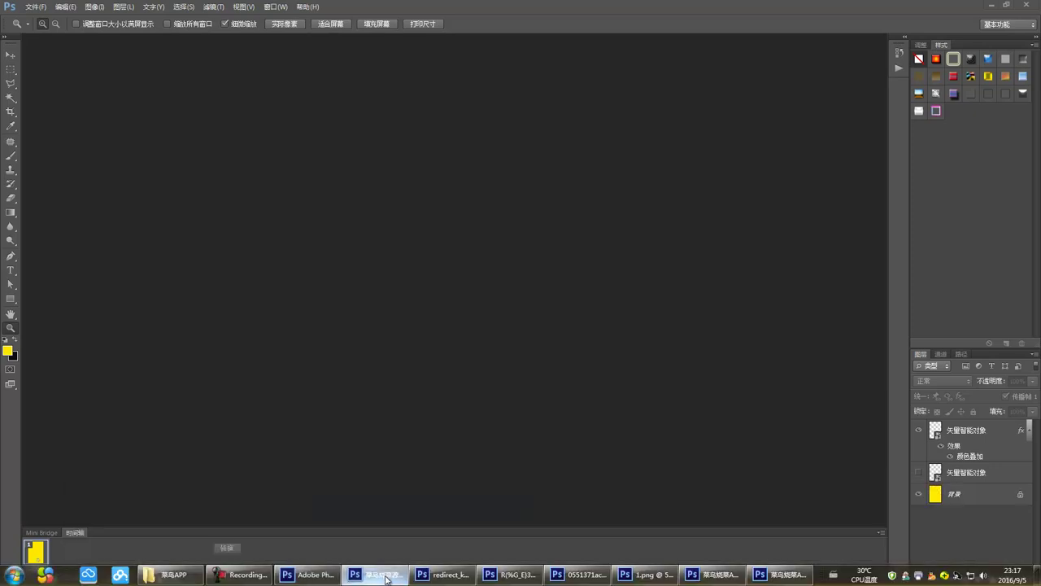
pyautogui.click(380, 575)
pyautogui.moveTo(582, 59); pyautogui.dragTo(206, 52)
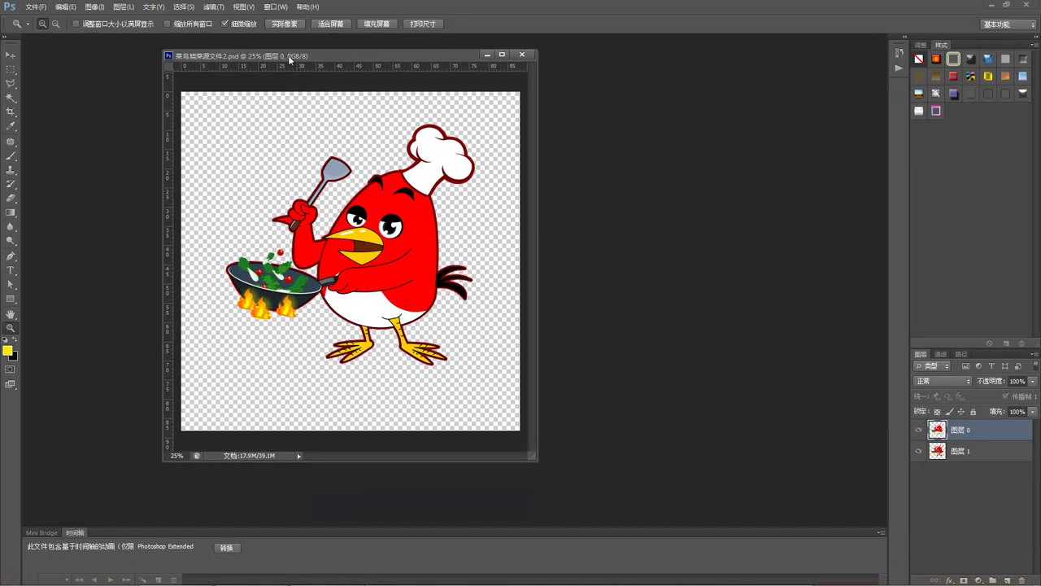
pyautogui.moveTo(522, 234); pyautogui.dragTo(452, 222)
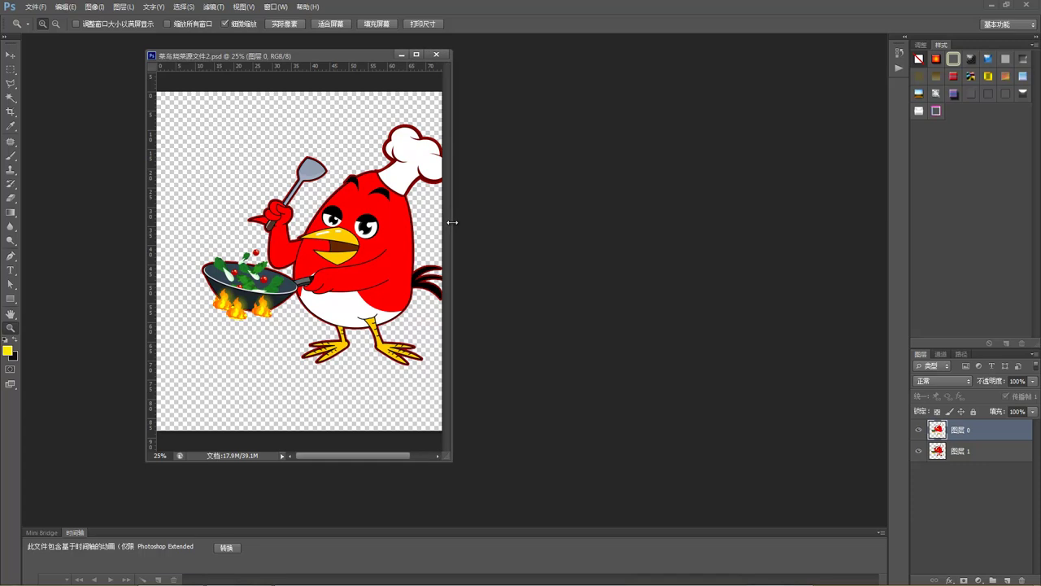
pyautogui.moveTo(359, 55); pyautogui.dragTo(264, 50)
pyautogui.click(307, 51)
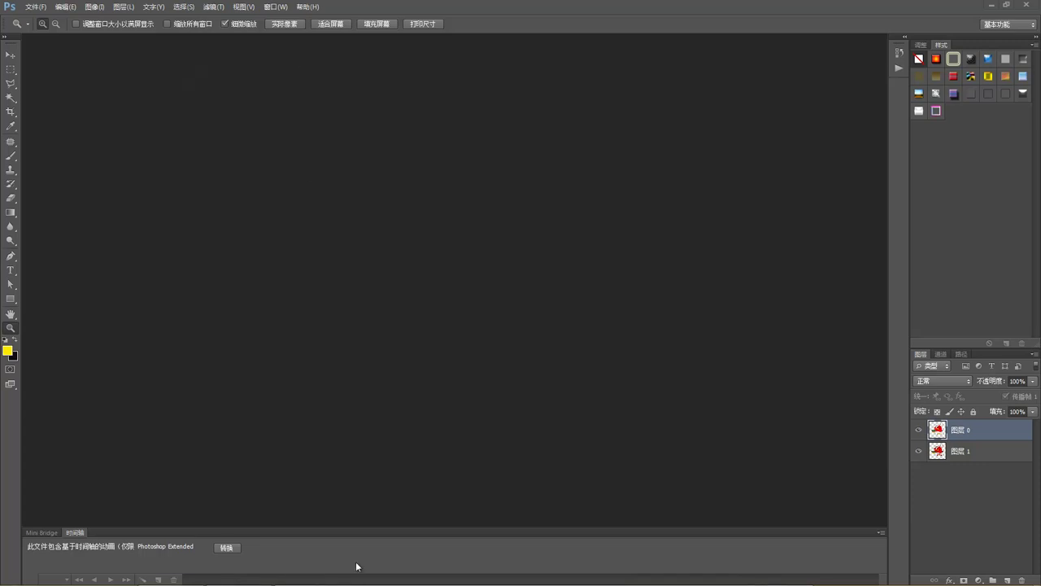
# Look through the 我是吃货 and 无限畅饮就是爽 reference posters and the commission brief, and restore the bird mascot file.
pyautogui.click(469, 580)
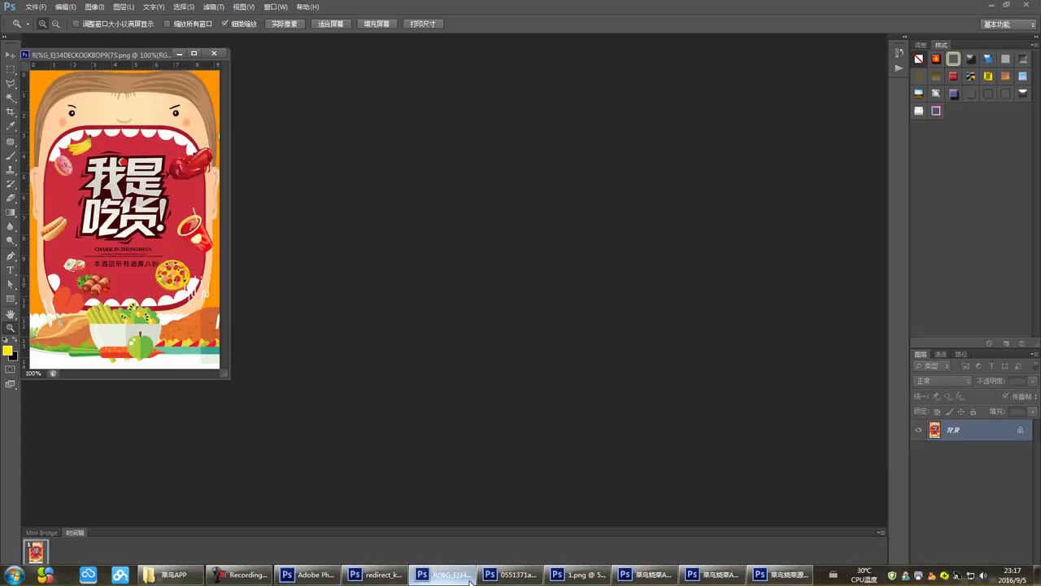
pyautogui.click(511, 575)
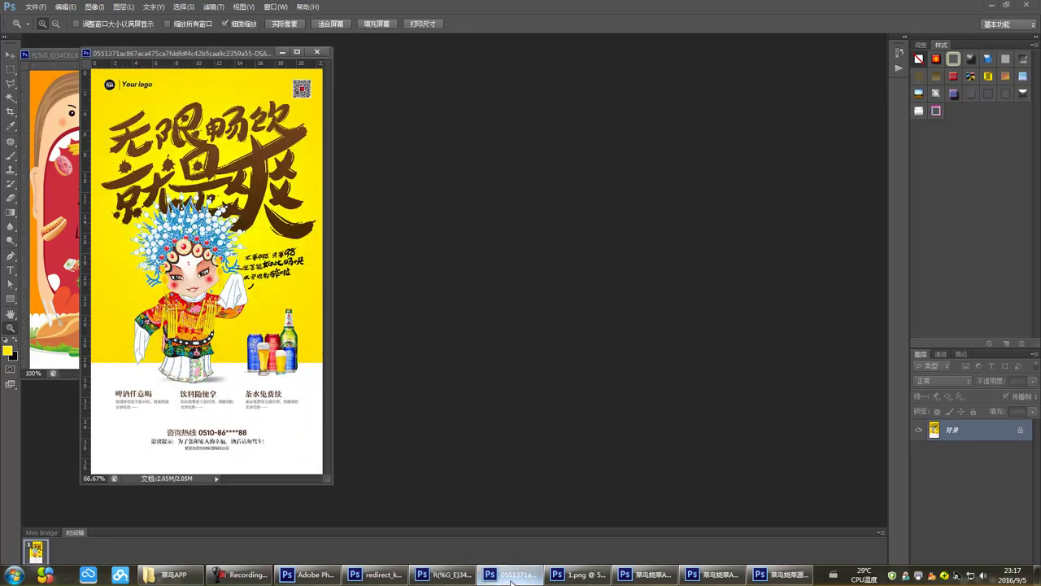
pyautogui.moveTo(203, 58); pyautogui.dragTo(200, 55)
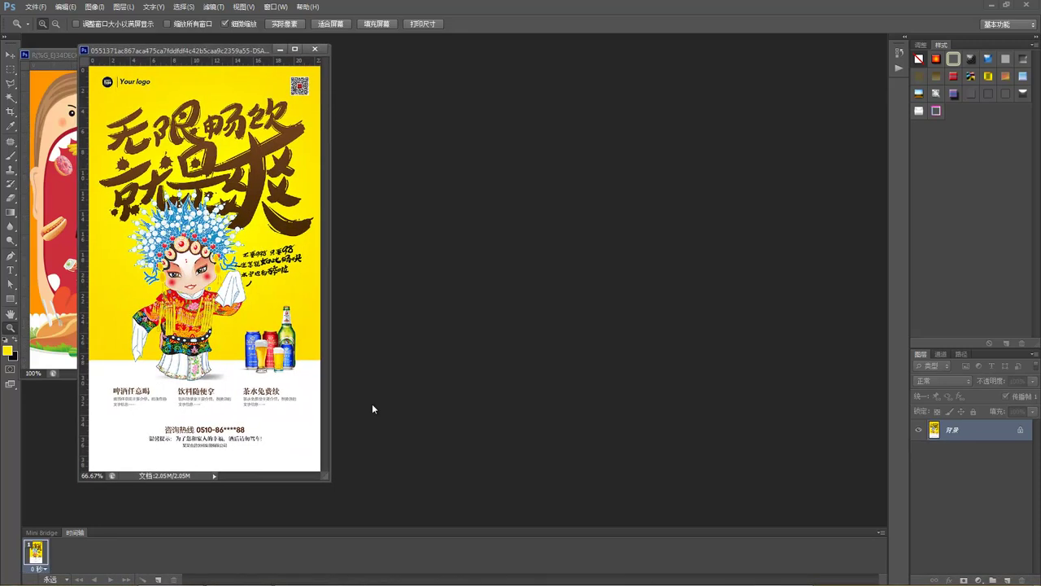
pyautogui.click(572, 579)
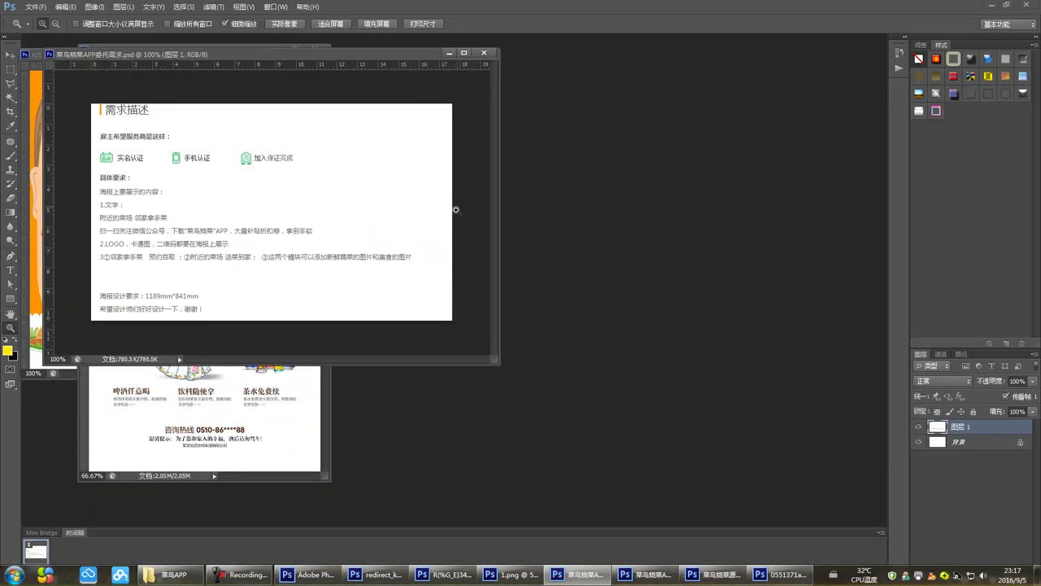
pyautogui.click(450, 53)
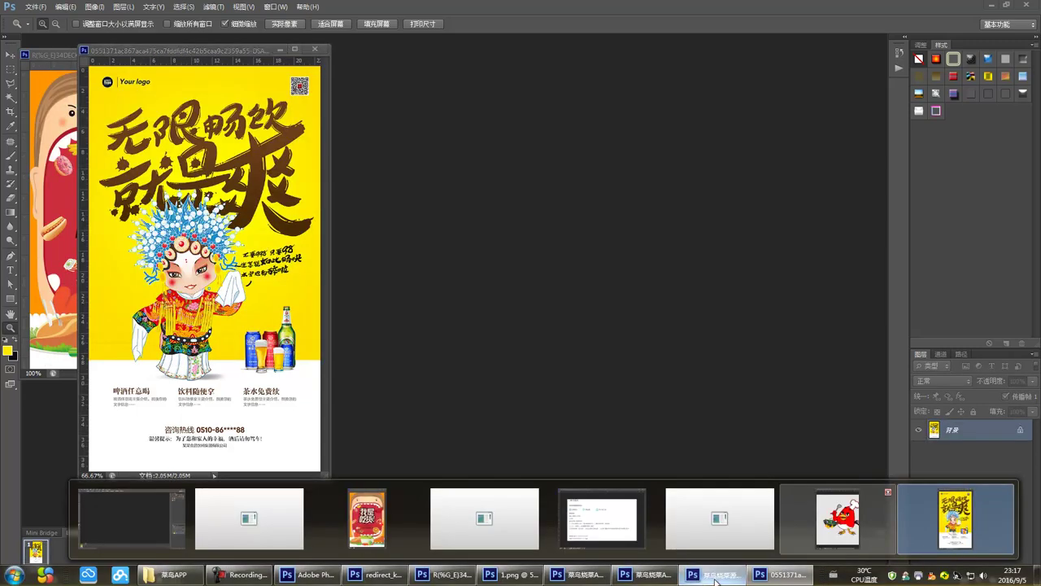
pyautogui.click(715, 580)
pyautogui.click(765, 580)
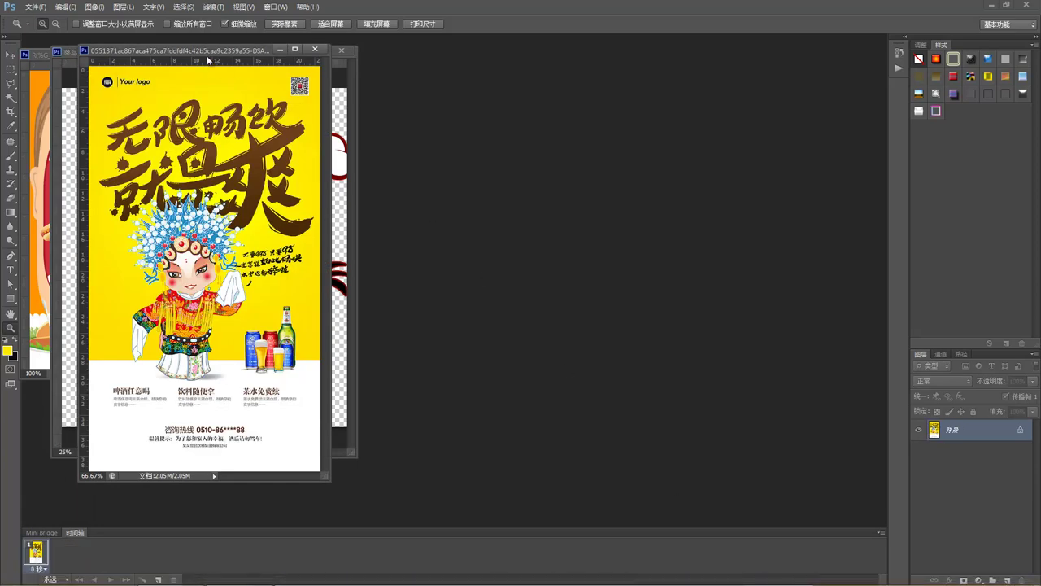
# Bring up the yellow poster 菜鸟烧菜APP推广海报.psd and arrange it in a separate floating window apart from the 1.png logo.
pyautogui.hotkey('ctrl', 'Tab')
pyautogui.hotkey('ctrl', 'Tab')
pyautogui.hotkey('ctrl', 'Tab')
pyautogui.hotkey('ctrl', 'Tab')
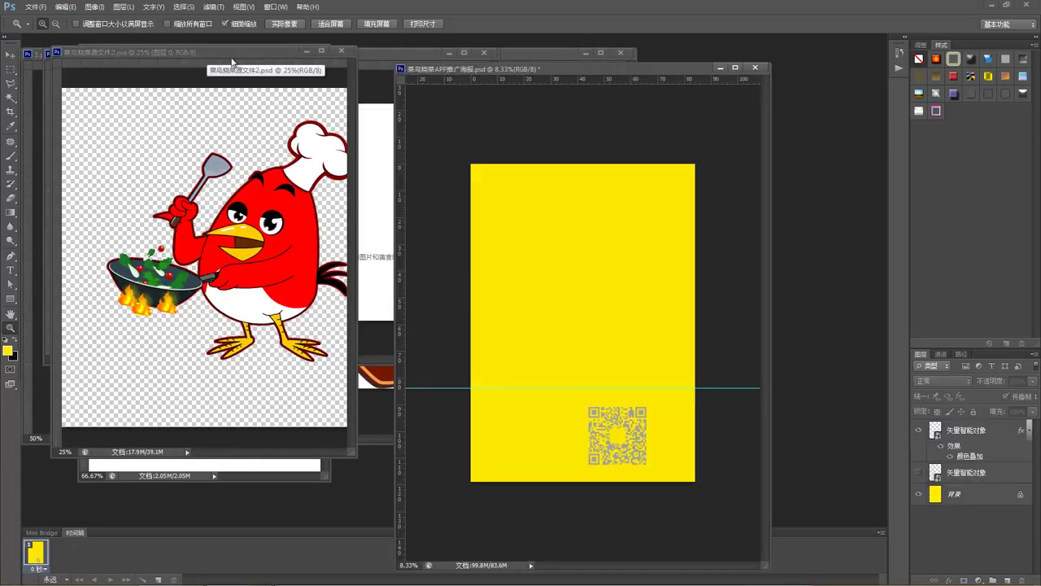
pyautogui.moveTo(504, 74); pyautogui.dragTo(604, 62)
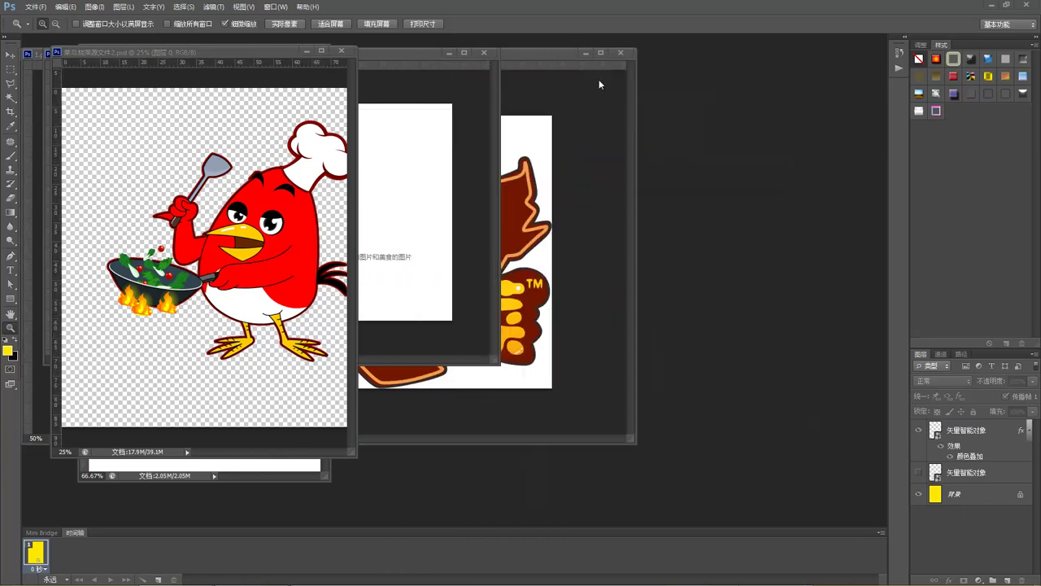
pyautogui.moveTo(396, 65); pyautogui.dragTo(502, 102)
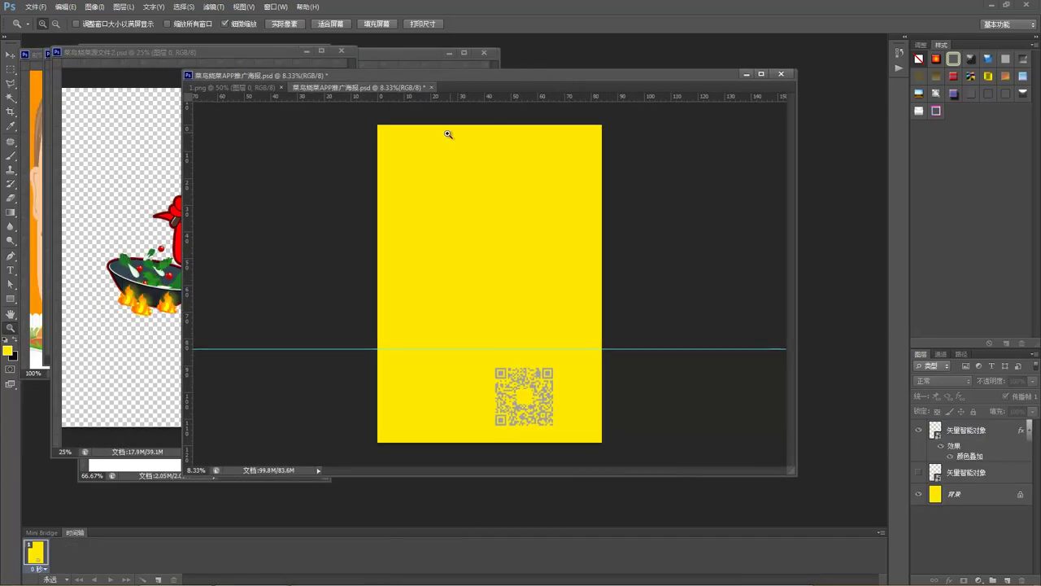
pyautogui.moveTo(366, 92); pyautogui.dragTo(319, 101)
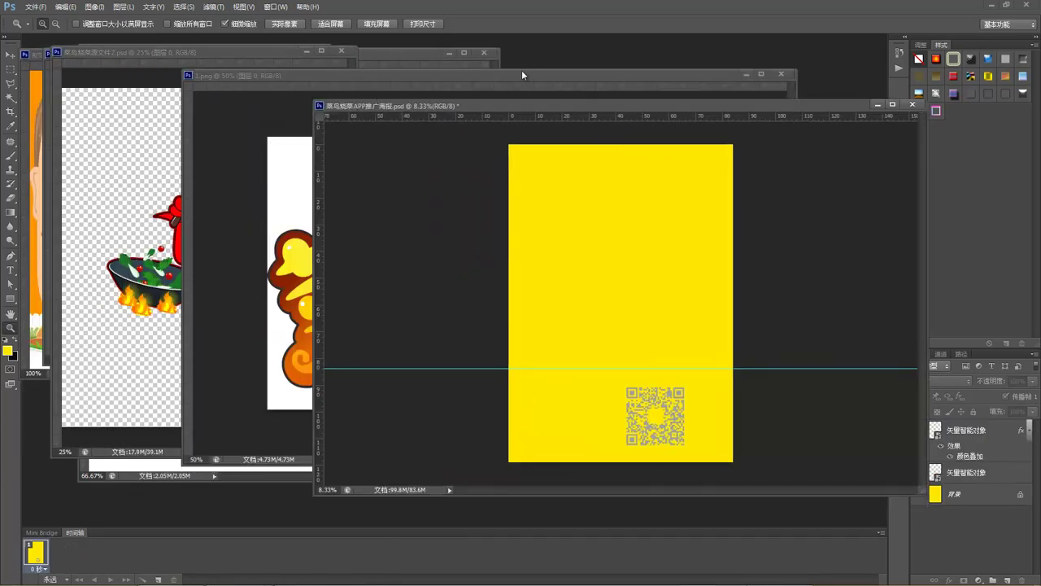
pyautogui.moveTo(478, 72); pyautogui.dragTo(376, 70)
pyautogui.click(707, 207)
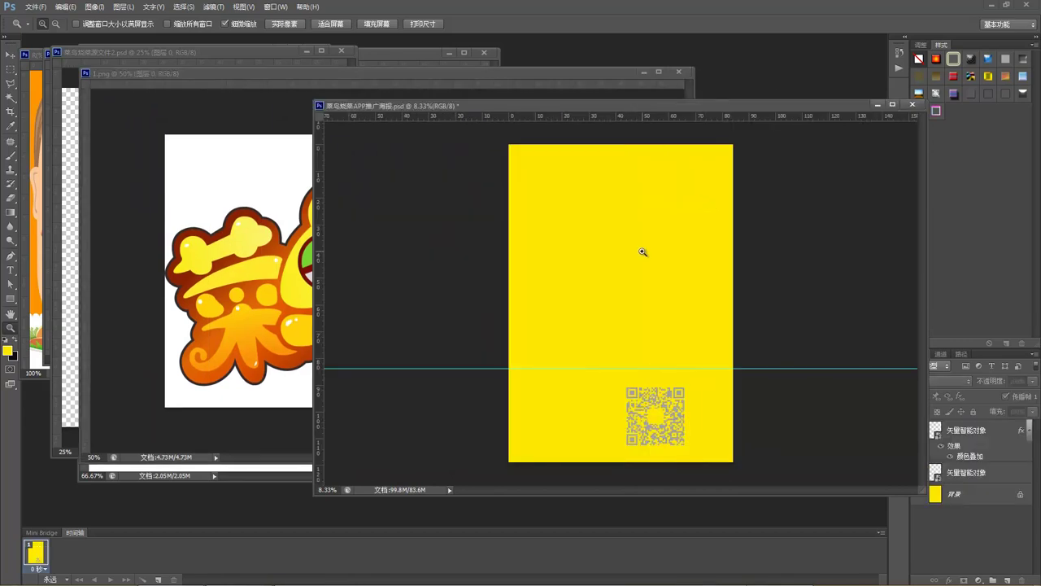
# Check the poster's image size without changing it, and narrow and reposition its window beside the logo.
pyautogui.hotkey('ctrl', 'alt', 'i')
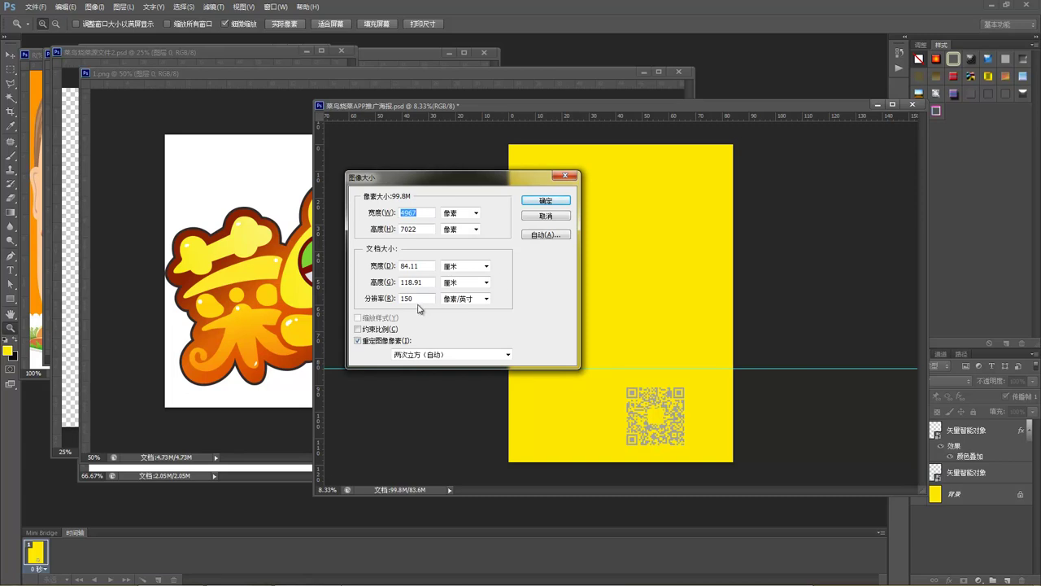
pyautogui.click(545, 217)
pyautogui.moveTo(316, 262); pyautogui.dragTo(555, 269)
pyautogui.moveTo(684, 116); pyautogui.dragTo(624, 75)
# In 1.png, select the white background with the Magic Wand, invert the selection and copy the logo to a new layer.
pyautogui.click(371, 210)
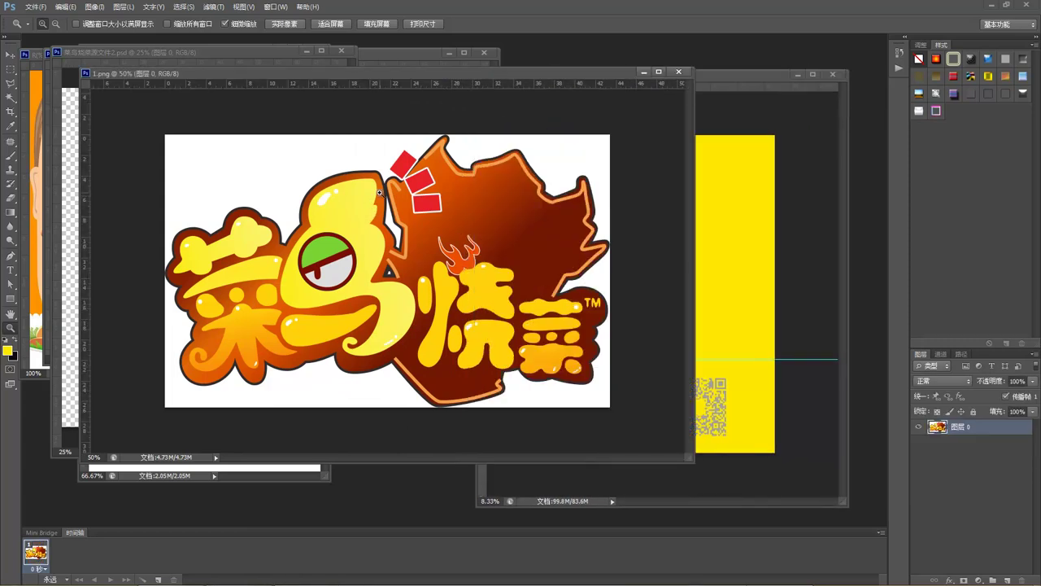
pyautogui.click(13, 55)
pyautogui.moveTo(401, 79); pyautogui.dragTo(316, 133)
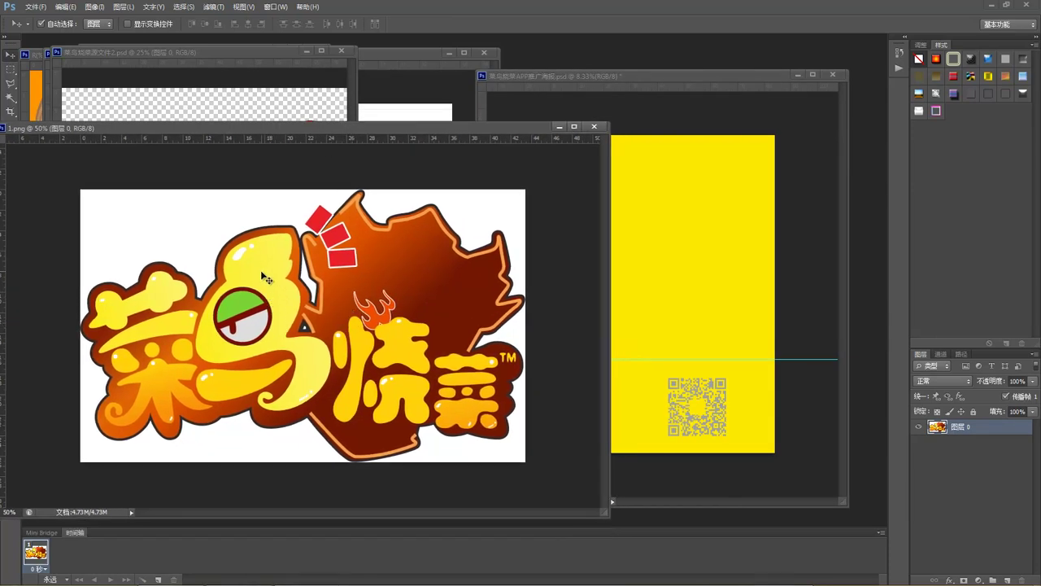
pyautogui.press('w')
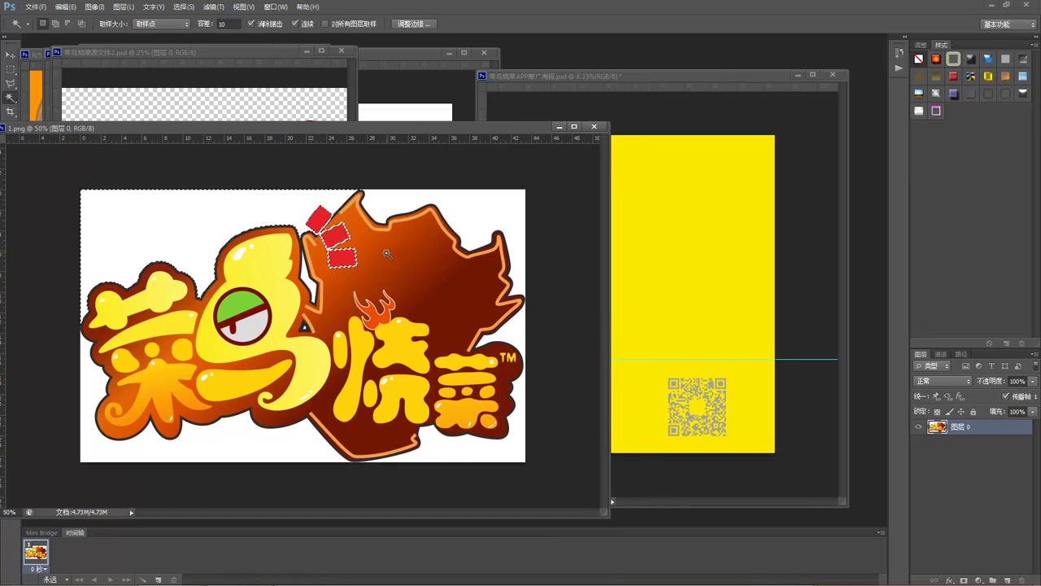
pyautogui.keyDown('shift'); pyautogui.click(479, 219); pyautogui.keyUp('shift')
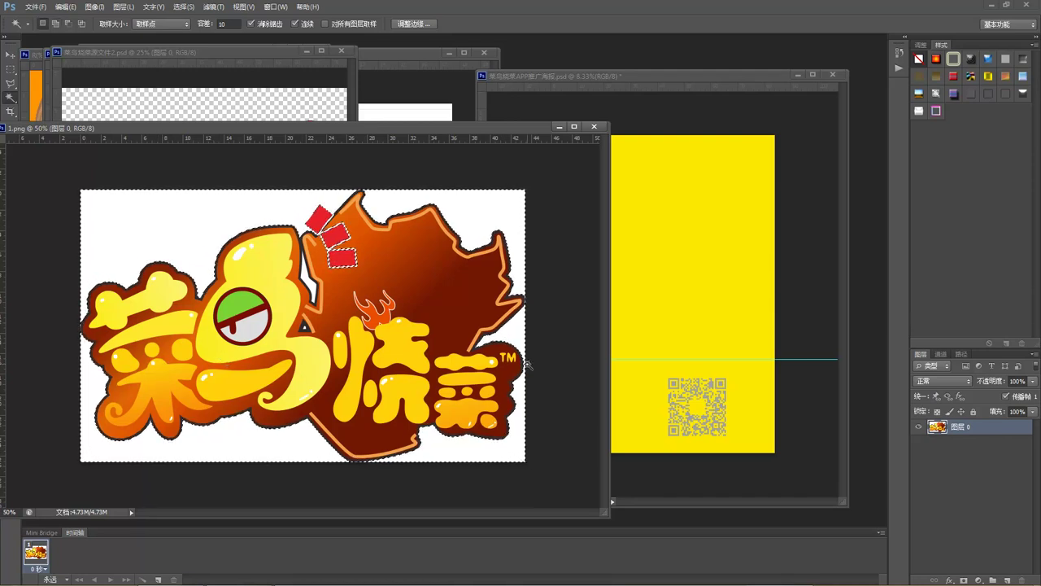
pyautogui.hotkey('ctrl', 'shift', 'i')
pyautogui.hotkey('ctrl', 'j')
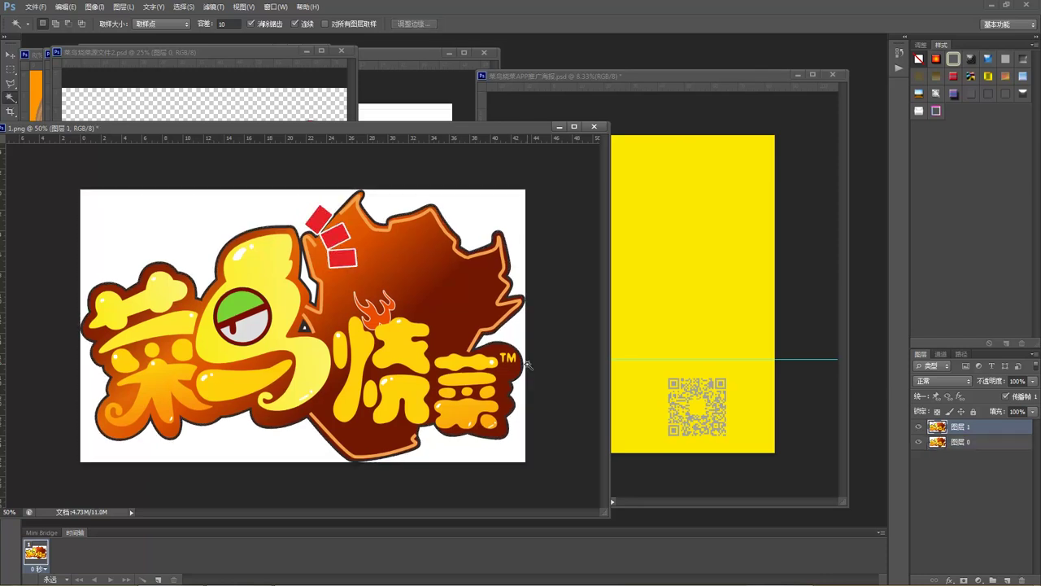
# Place the cut-out logo in the poster's upper-left corner and close 1.png without saving.
pyautogui.press('v')
pyautogui.moveTo(414, 313); pyautogui.dragTo(624, 170)
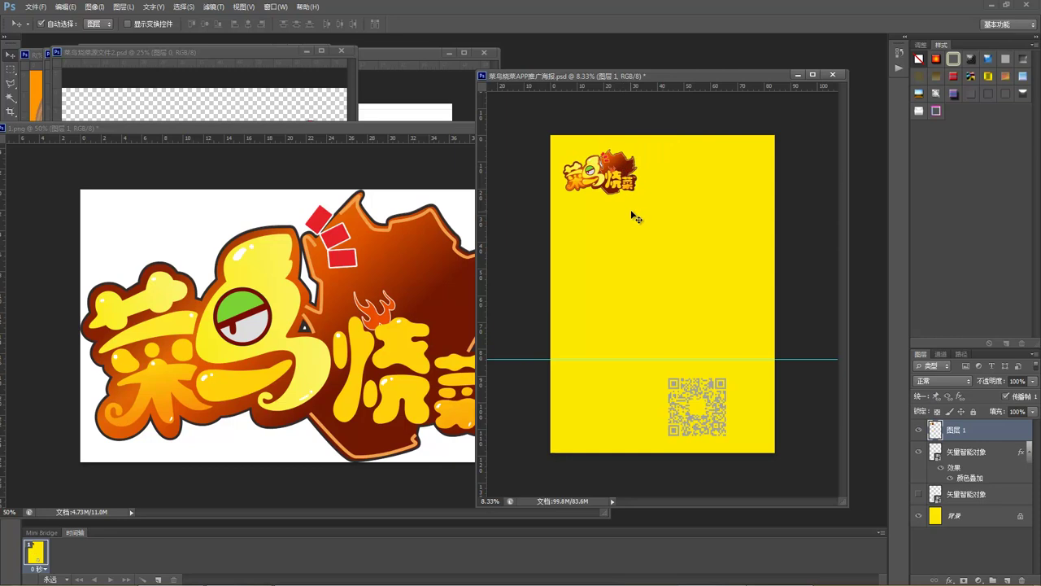
pyautogui.click(348, 283)
pyautogui.click(595, 127)
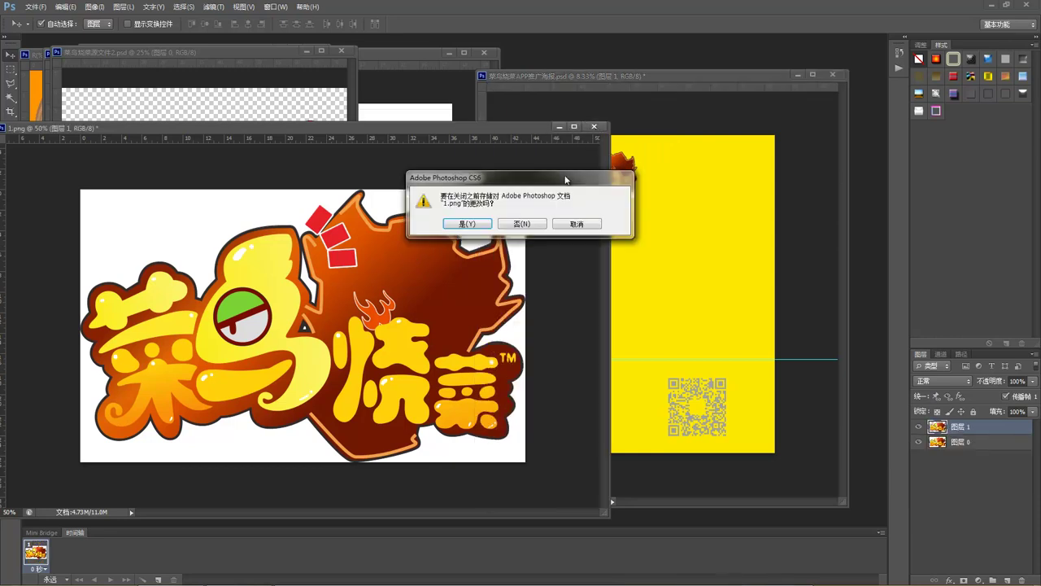
pyautogui.click(521, 223)
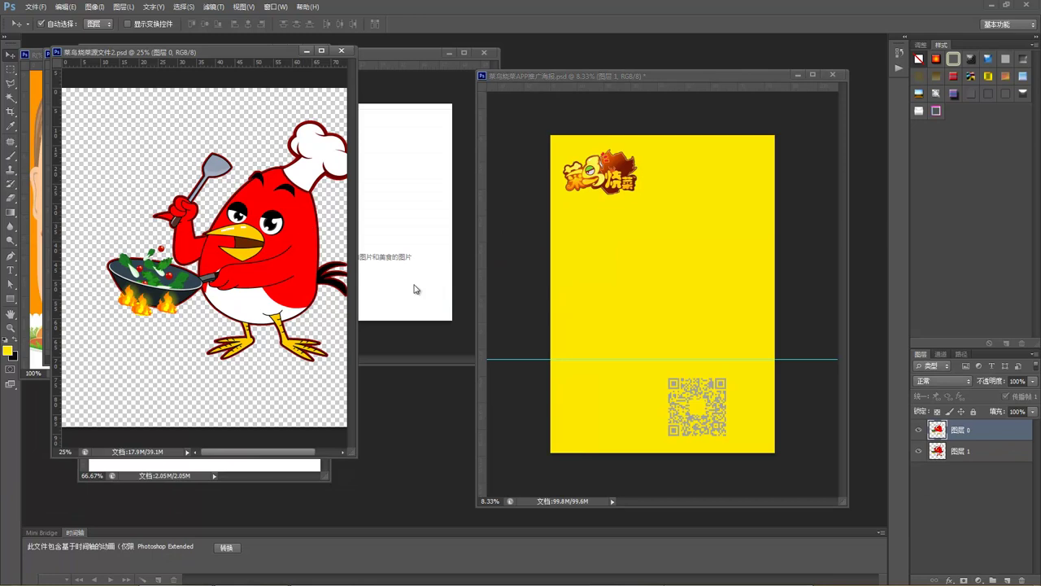
# Copy both bird chef layers onto the poster, stand the bird on the horizontal guide, and close its source file.
pyautogui.keyDown('shift'); pyautogui.click(940, 453); pyautogui.keyUp('shift')
pyautogui.moveTo(287, 264); pyautogui.dragTo(637, 297)
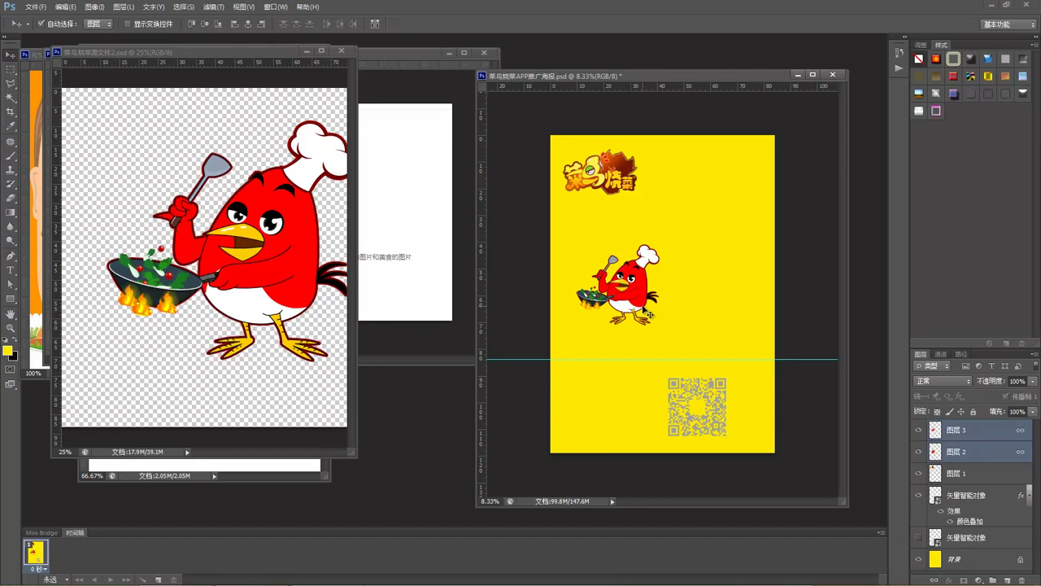
pyautogui.moveTo(625, 303); pyautogui.dragTo(624, 332)
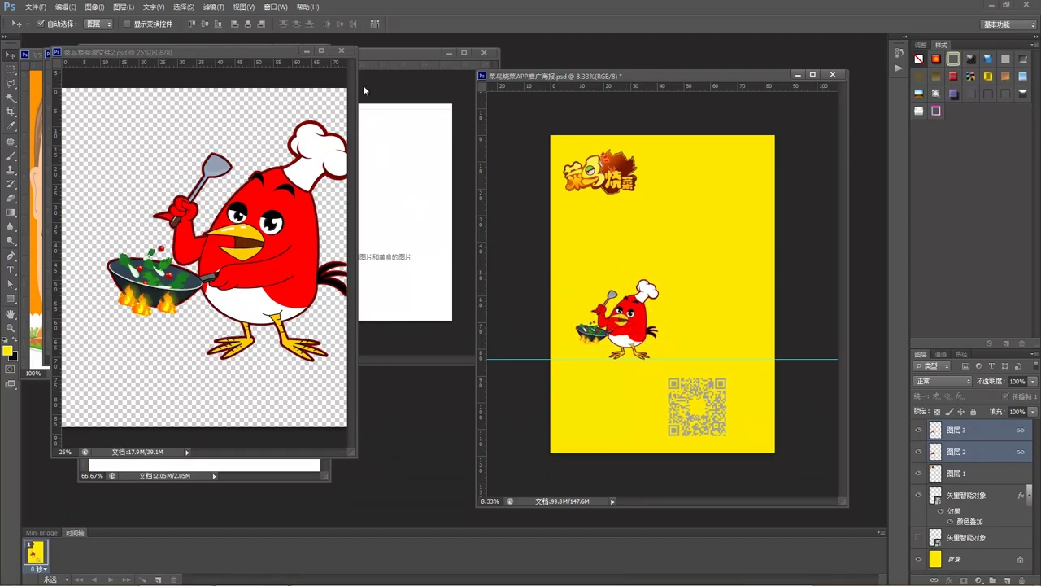
pyautogui.click(345, 53)
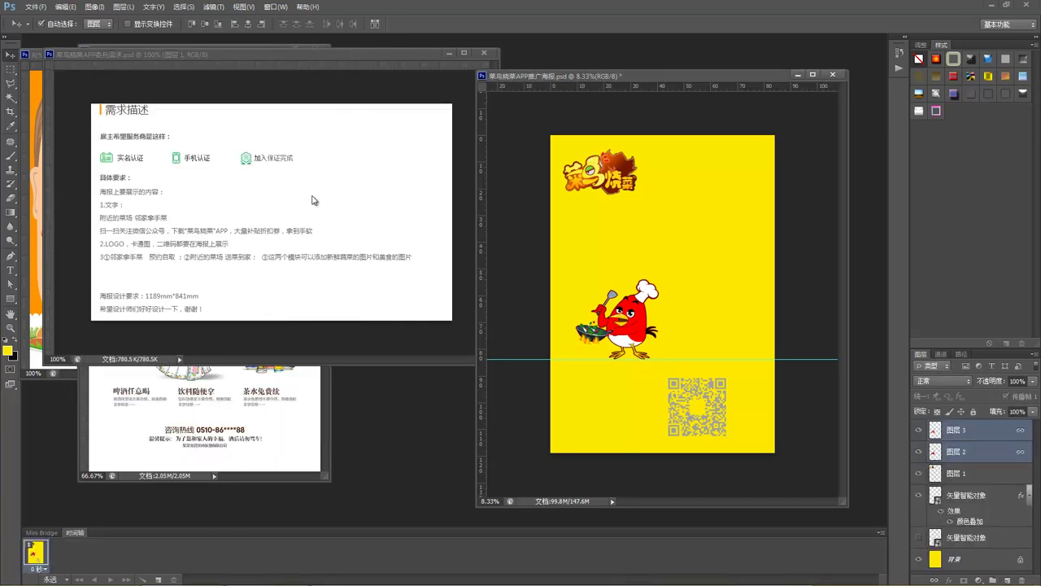
# Move the brief's window aside and add the 300-point horizontal text 附近的菜场 邻家拿手菜 to the poster below the logo.
pyautogui.moveTo(336, 56); pyautogui.dragTo(327, 96)
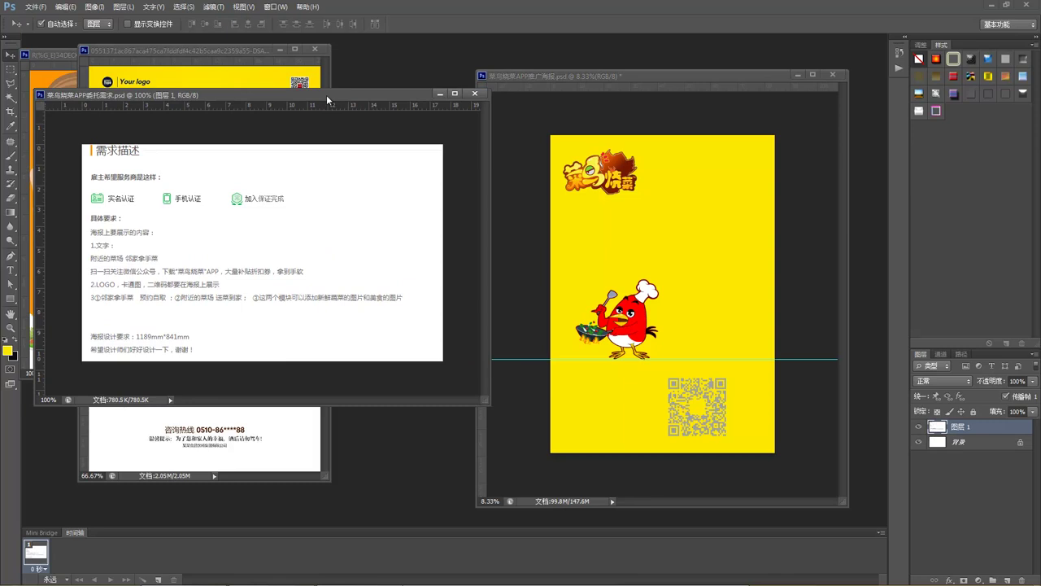
pyautogui.click(10, 271)
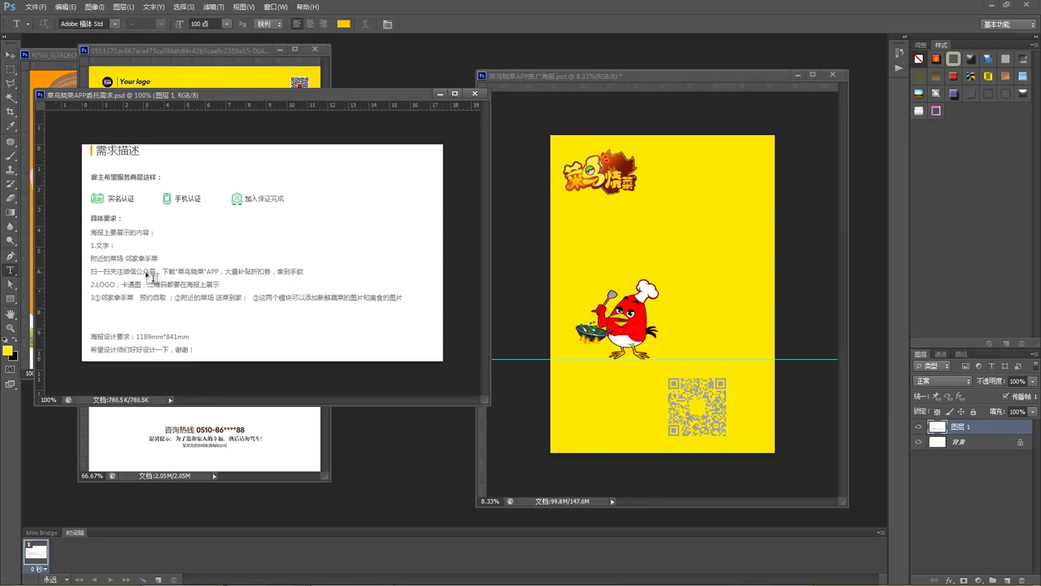
pyautogui.click(602, 229)
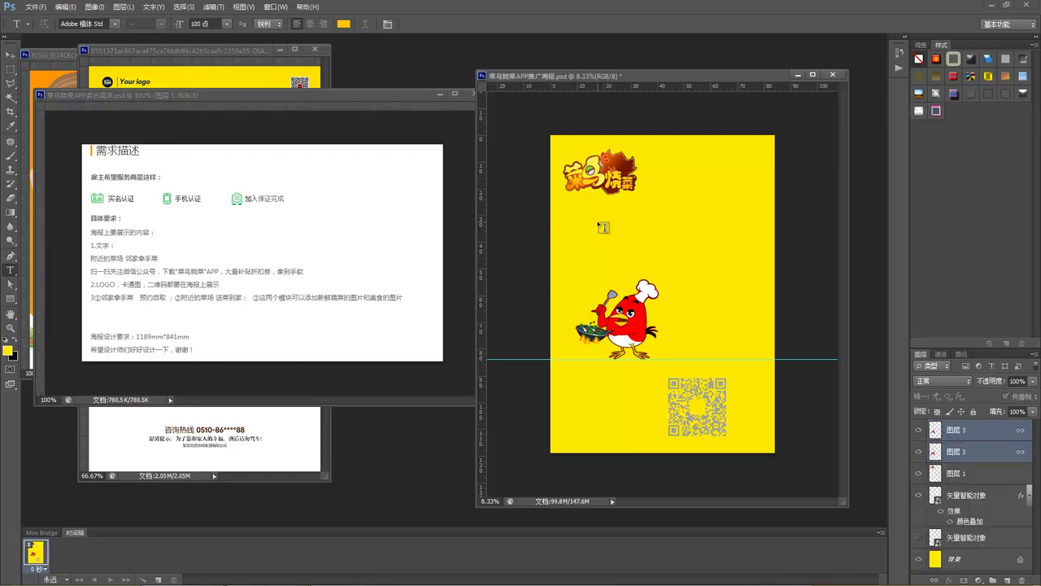
pyautogui.click(594, 230)
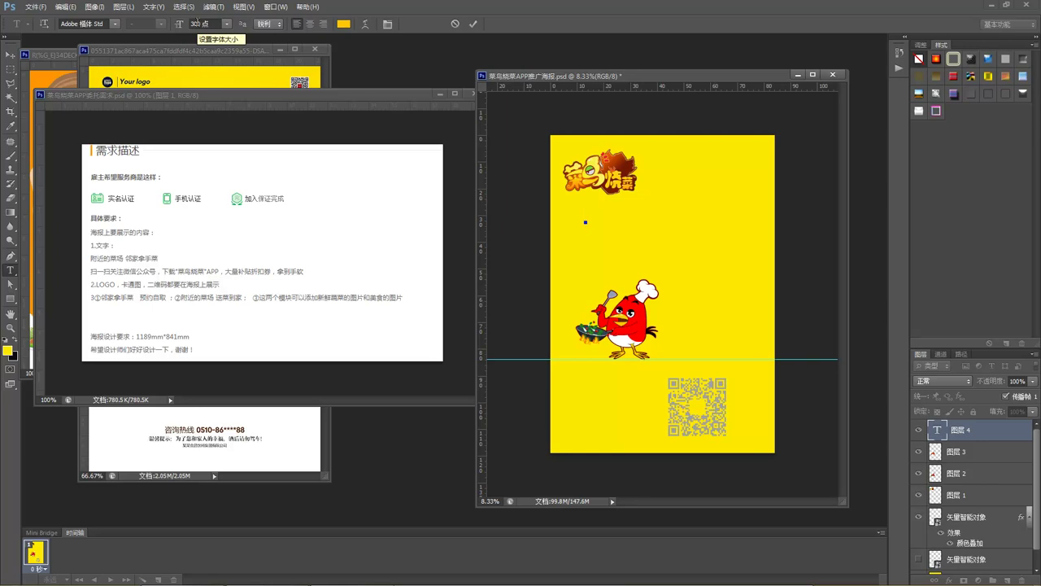
pyautogui.write('fujin')
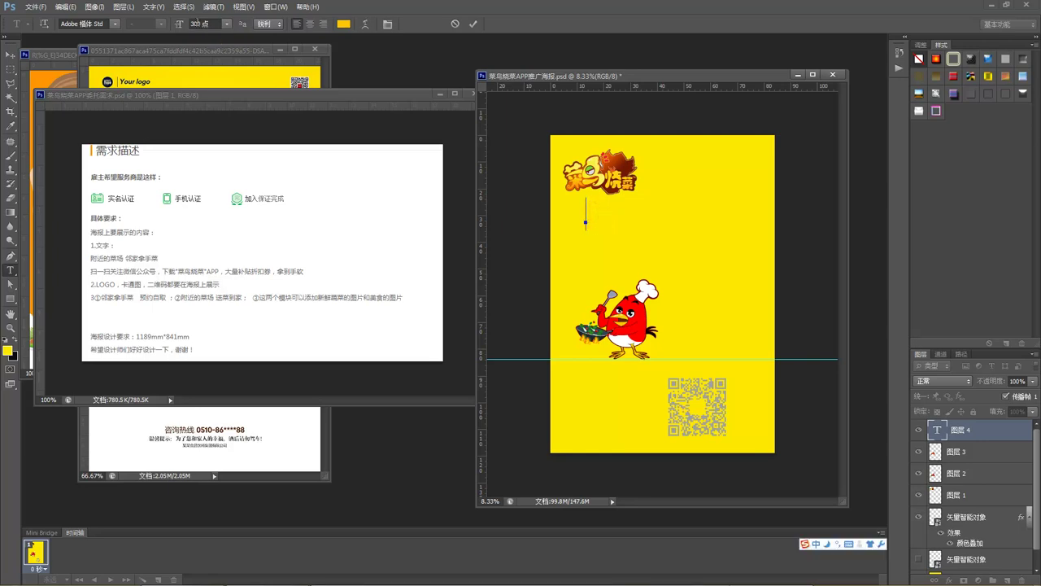
pyautogui.press('space')
pyautogui.write('de')
pyautogui.press('space')
pyautogui.write('caicao')
pyautogui.press('BackSpace')
pyautogui.press('BackSpace')
pyautogui.press('BackSpace')
pyautogui.press('BackSpace')
pyautogui.write('ichang')
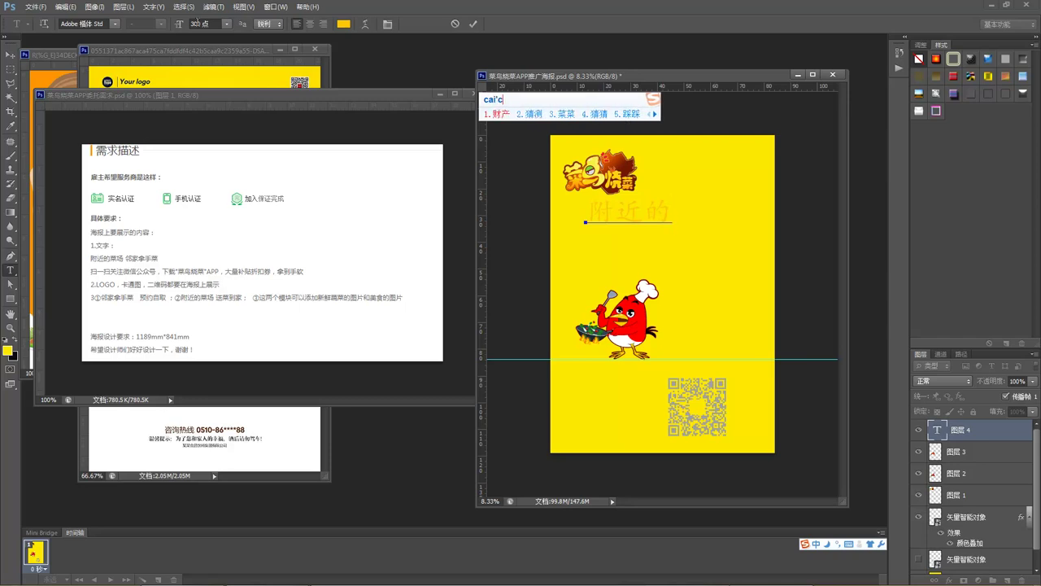
pyautogui.press('space')
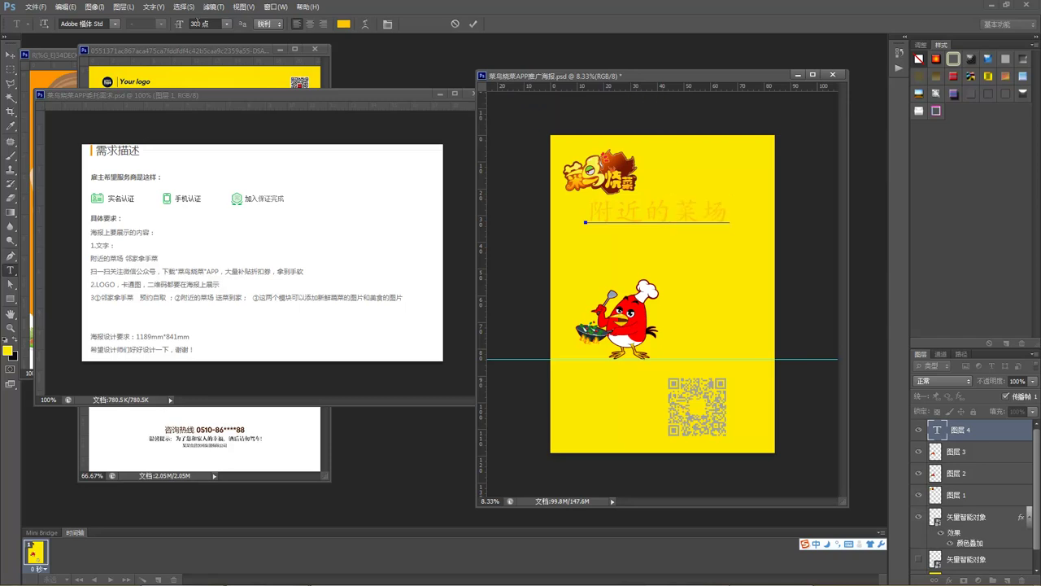
pyautogui.write('linjia2nashoucai')
pyautogui.press('space')
# Recolor the whole slogan white and move it down and toward the poster's left edge.
pyautogui.hotkey('ctrl', 'a')
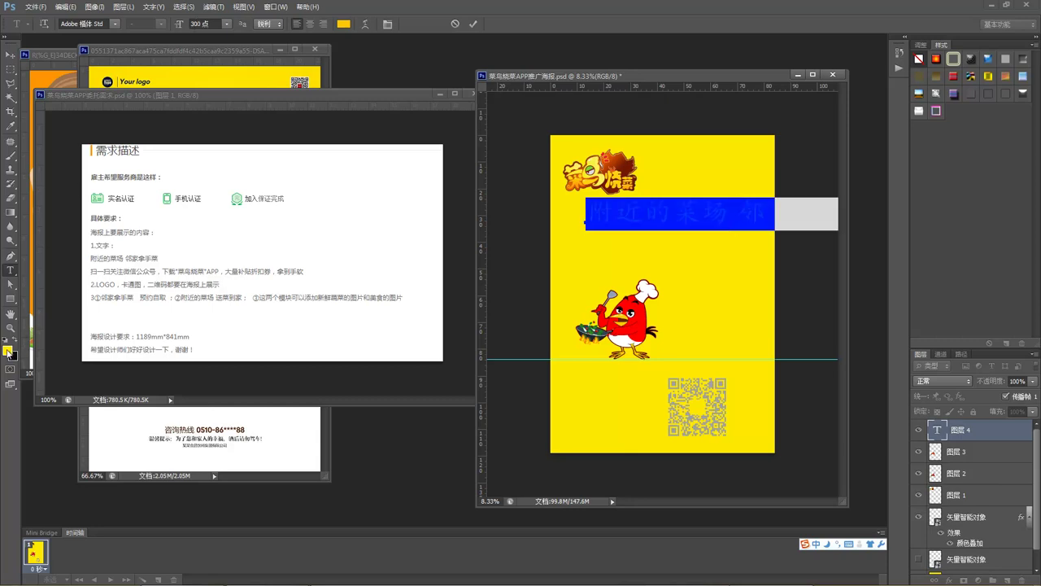
pyautogui.click(10, 354)
pyautogui.click(50, 295)
pyautogui.click(314, 304)
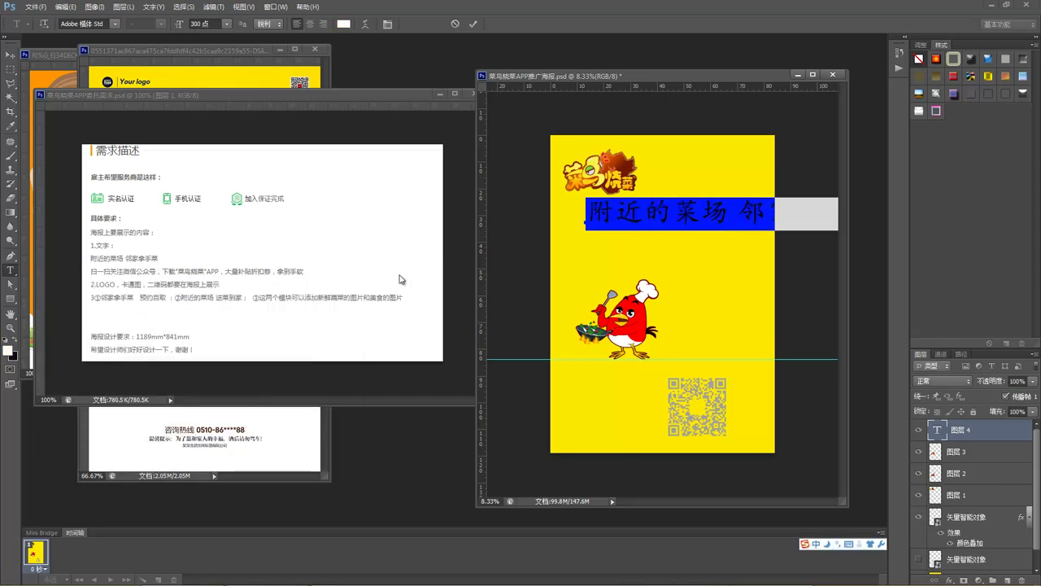
pyautogui.click(11, 53)
pyautogui.moveTo(680, 220); pyautogui.dragTo(689, 246)
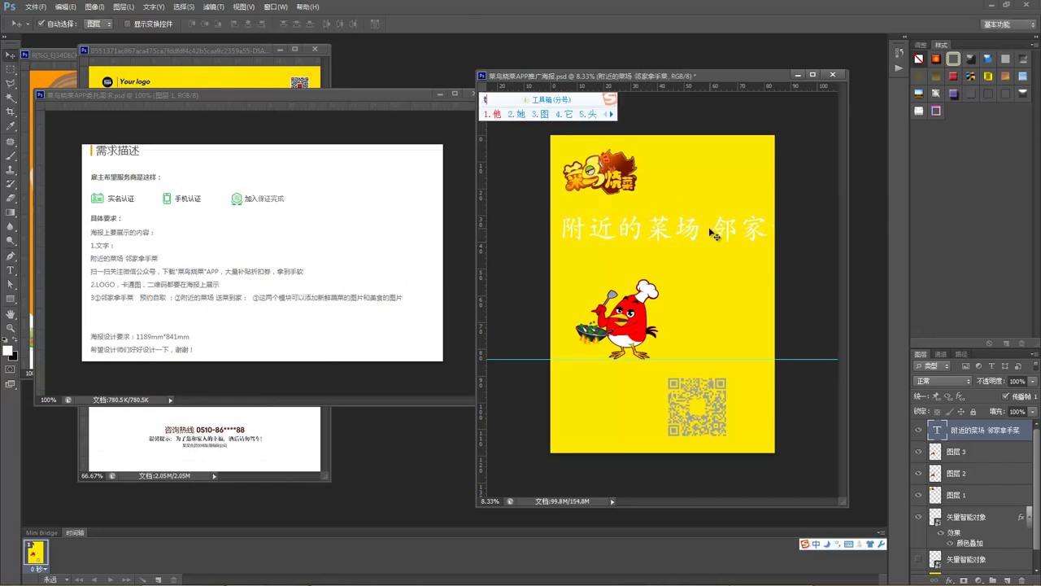
# Break the slogan into two lines so that 邻家拿手菜 starts on its own line.
pyautogui.press('Escape')
pyautogui.press('t')
pyautogui.click(709, 229)
pyautogui.press('Return')
# Increase the leading of both slogan lines until they no longer overlap, and move the slogan up and right, just below the logo.
pyautogui.hotkey('ctrl', 'a')
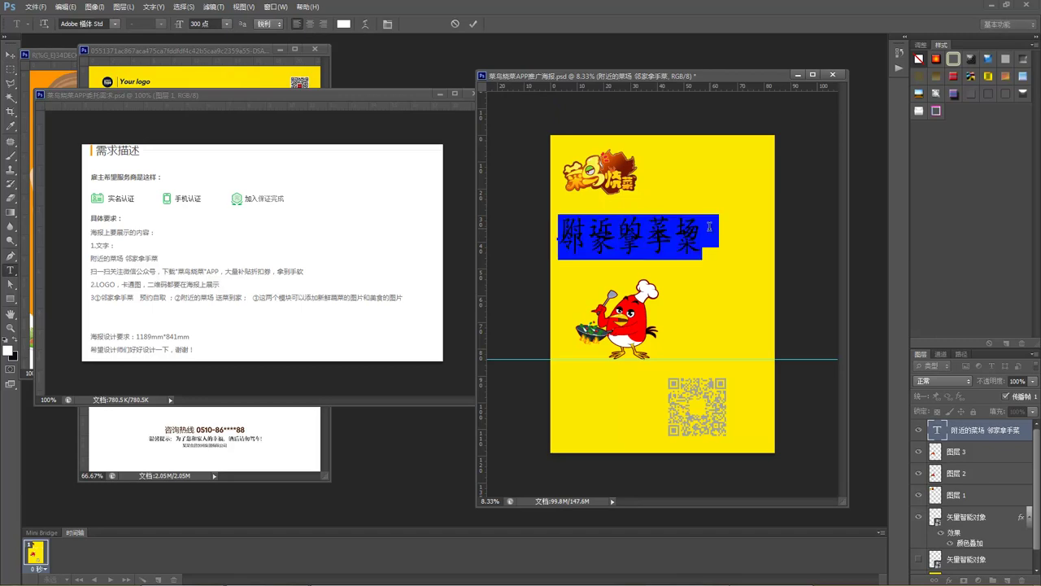
pyautogui.hotkey('alt', 'Down')
pyautogui.hotkey('alt', 'Down')
pyautogui.hotkey('alt', 'Down')
pyautogui.hotkey('alt', 'Down')
pyautogui.hotkey('alt', 'Down')
pyautogui.hotkey('alt', 'Down')
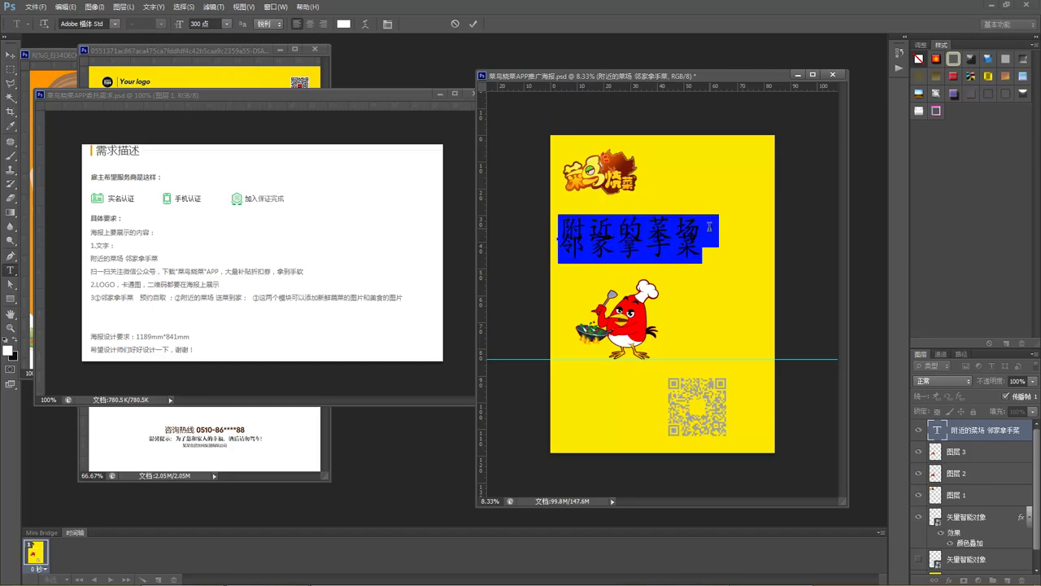
pyautogui.hotkey('alt', 'Down')
pyautogui.hotkey('alt', 'Down')
pyautogui.hotkey('alt', 'Down')
pyautogui.hotkey('alt', 'Down')
pyautogui.hotkey('alt', 'Down')
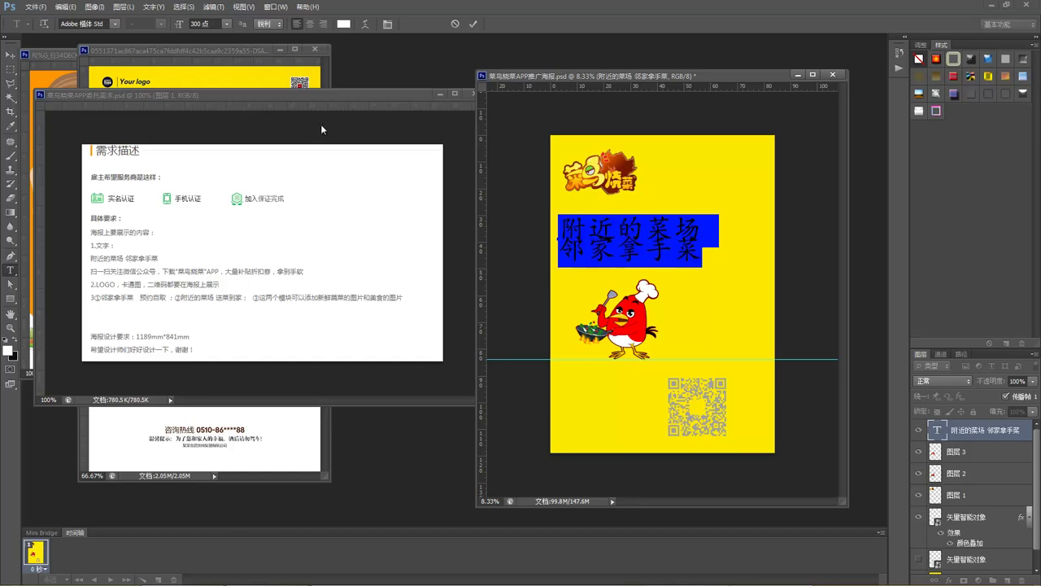
pyautogui.click(11, 54)
pyautogui.moveTo(621, 264); pyautogui.dragTo(672, 241)
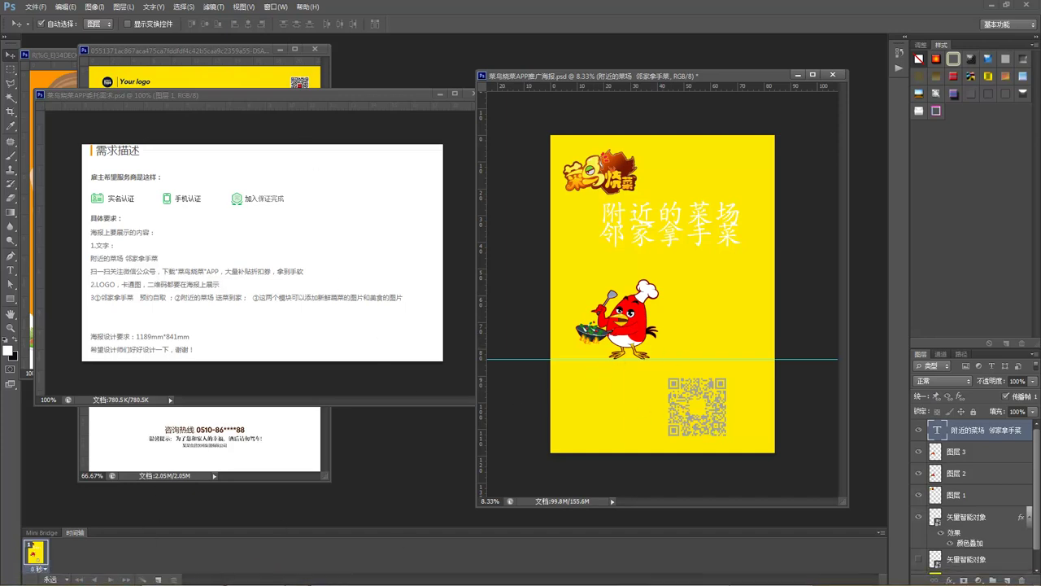
# Open the QR code image with the yellow 菜 icon from the 菜鸟APP folder and copy it onto the poster beside the gray QR code.
pyautogui.click(210, 579)
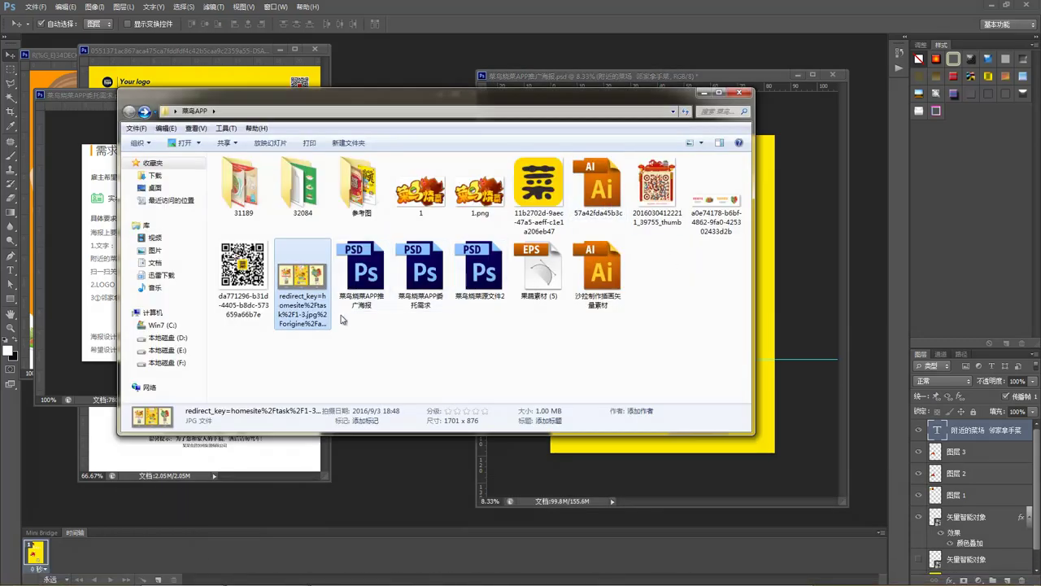
pyautogui.click(258, 271)
pyautogui.moveTo(255, 266); pyautogui.dragTo(397, 76)
pyautogui.moveTo(165, 41); pyautogui.dragTo(171, 52)
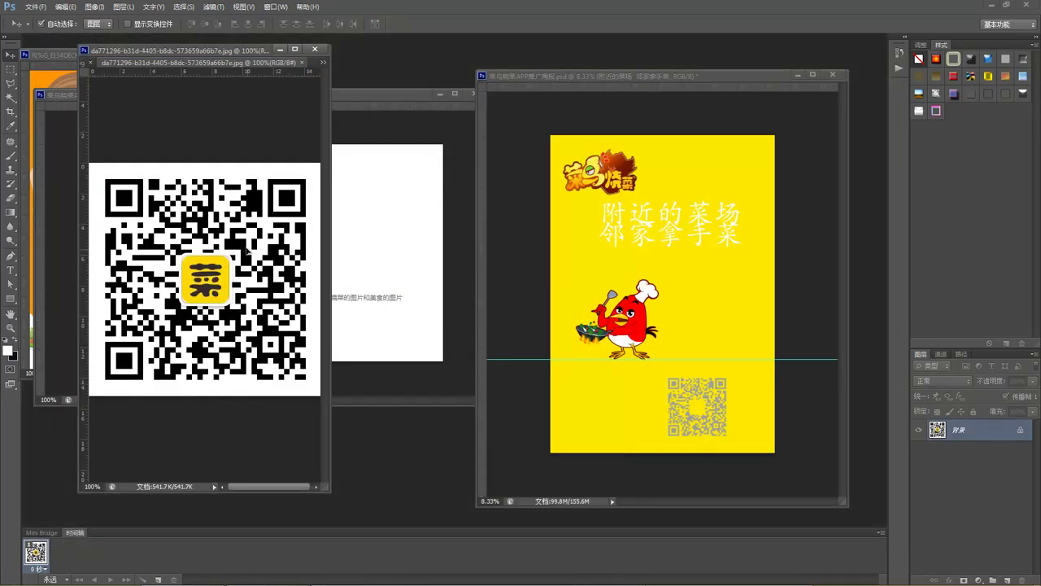
pyautogui.click(246, 251)
pyautogui.click(491, 228)
pyautogui.moveTo(262, 245); pyautogui.dragTo(633, 418)
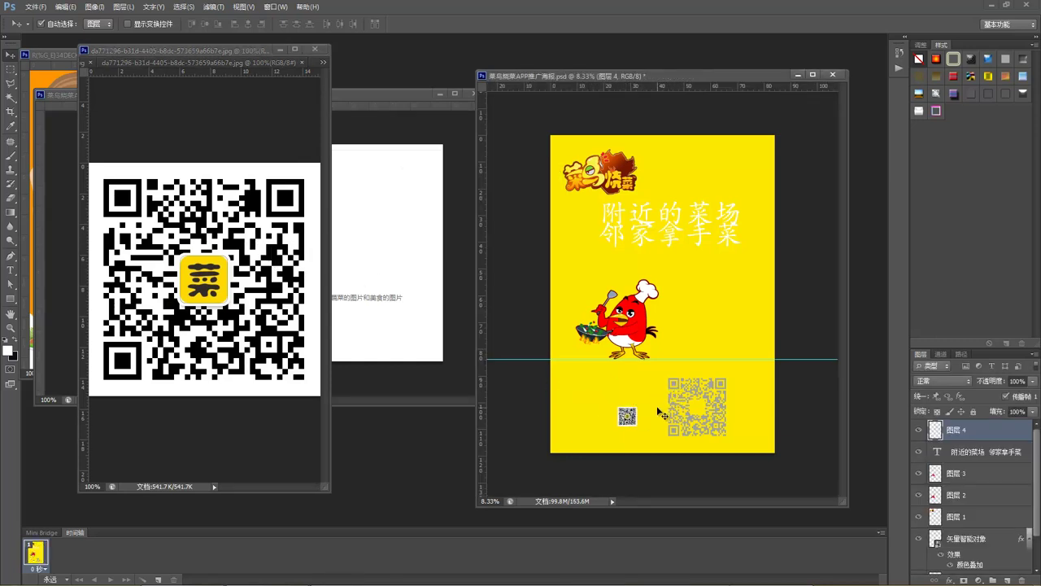
# Select the gray vector QR code at the poster's lower right and hide its layer.
pyautogui.click(680, 391)
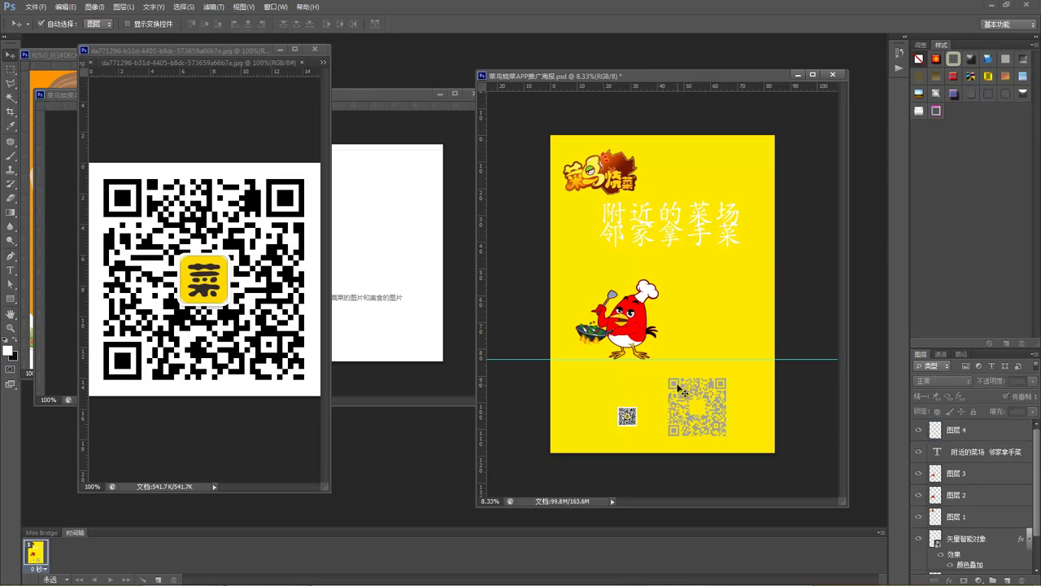
pyautogui.click(680, 391)
pyautogui.moveTo(679, 390); pyautogui.dragTo(696, 391)
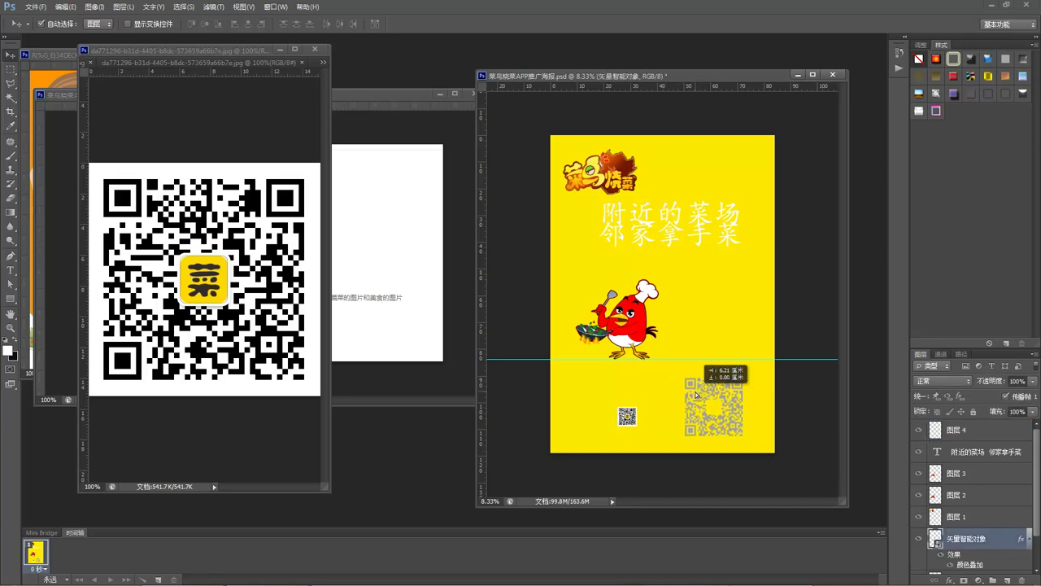
pyautogui.hotkey('ctrl', ',')
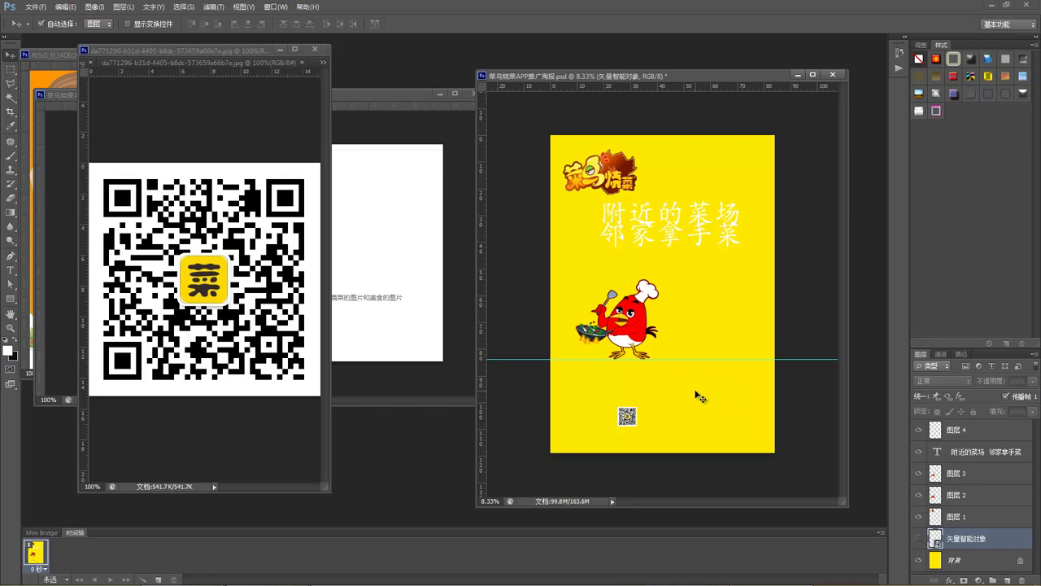
# Enlarge the new QR code to roughly twice its size and place it at the poster's lower right, beneath the guide.
pyautogui.click(633, 420)
pyautogui.hotkey('ctrl', 't')
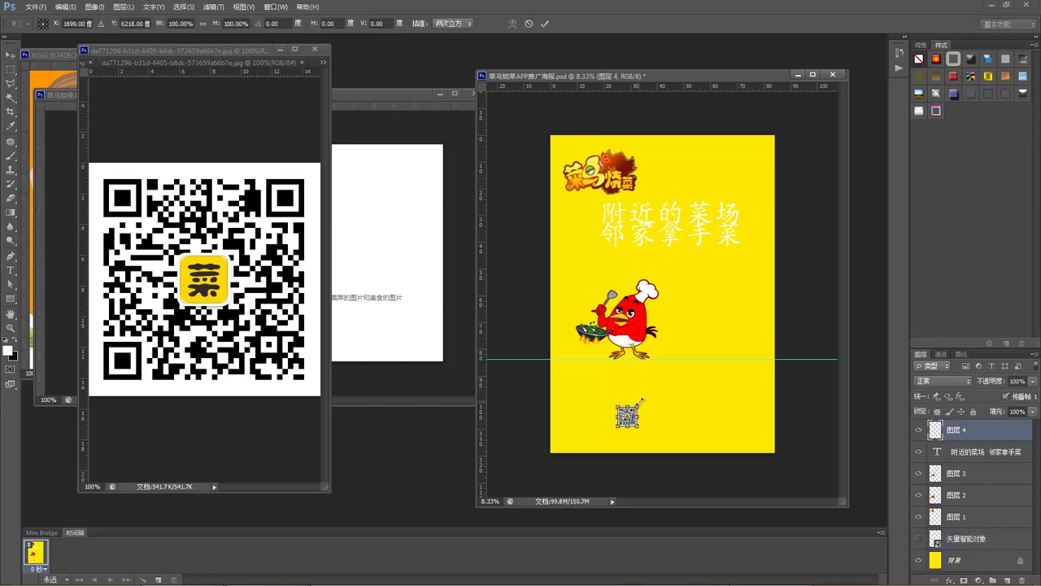
pyautogui.moveTo(640, 402); pyautogui.dragTo(702, 426)
pyautogui.press('Return')
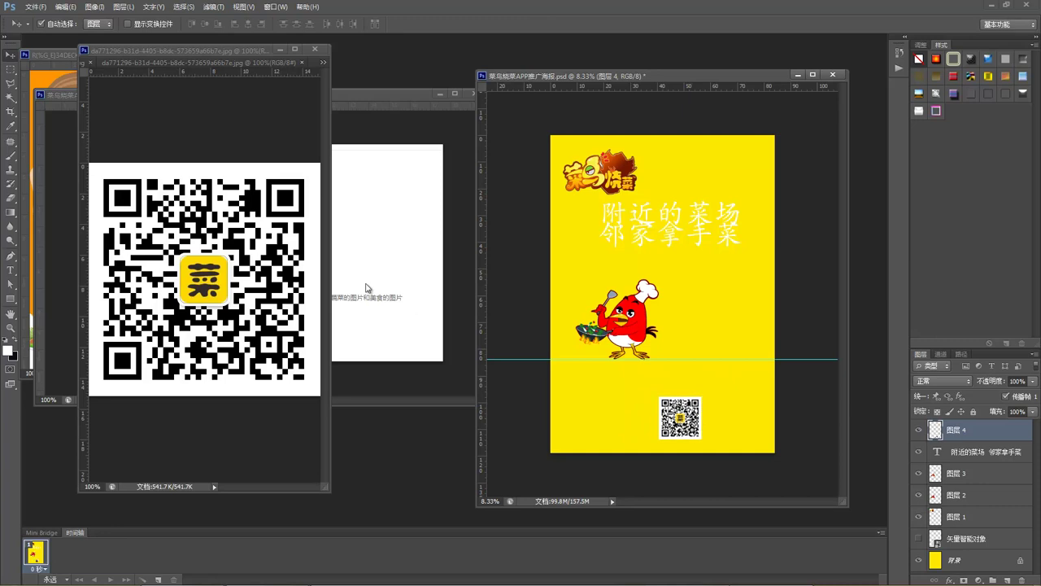
# Close the QR code source image, look over the brief and reference posters, and move the poster window beside the 无限畅饮就是爽 reference.
pyautogui.moveTo(282, 63); pyautogui.dragTo(390, 118)
pyautogui.click(352, 88)
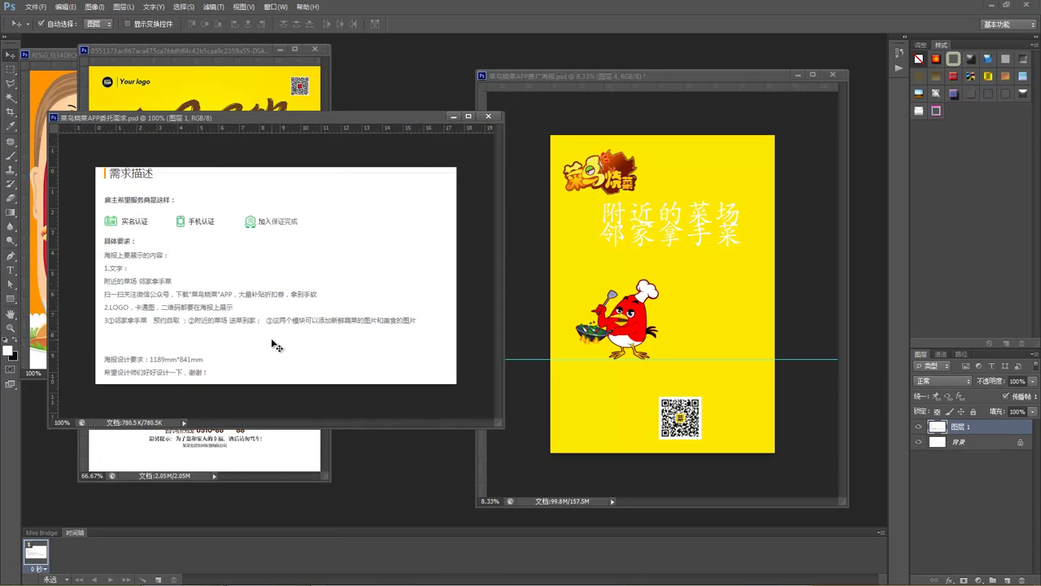
pyautogui.click(243, 98)
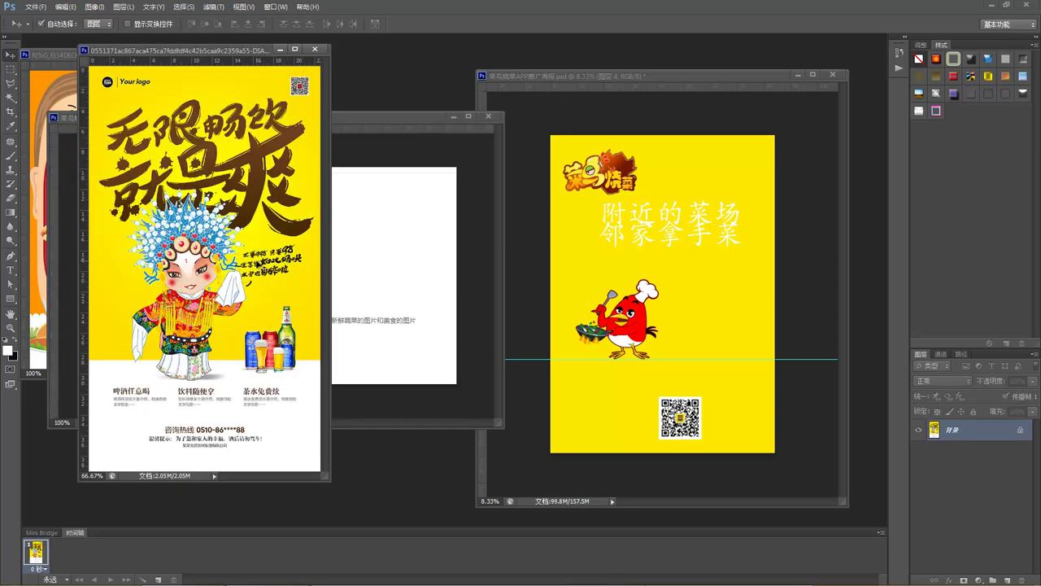
pyautogui.click(61, 88)
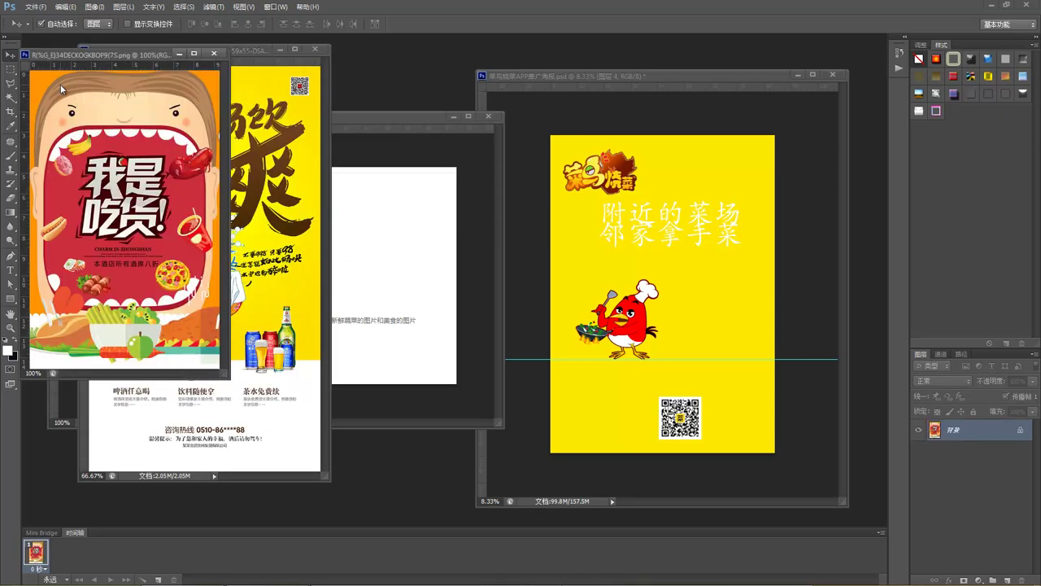
pyautogui.moveTo(133, 55); pyautogui.dragTo(158, 108)
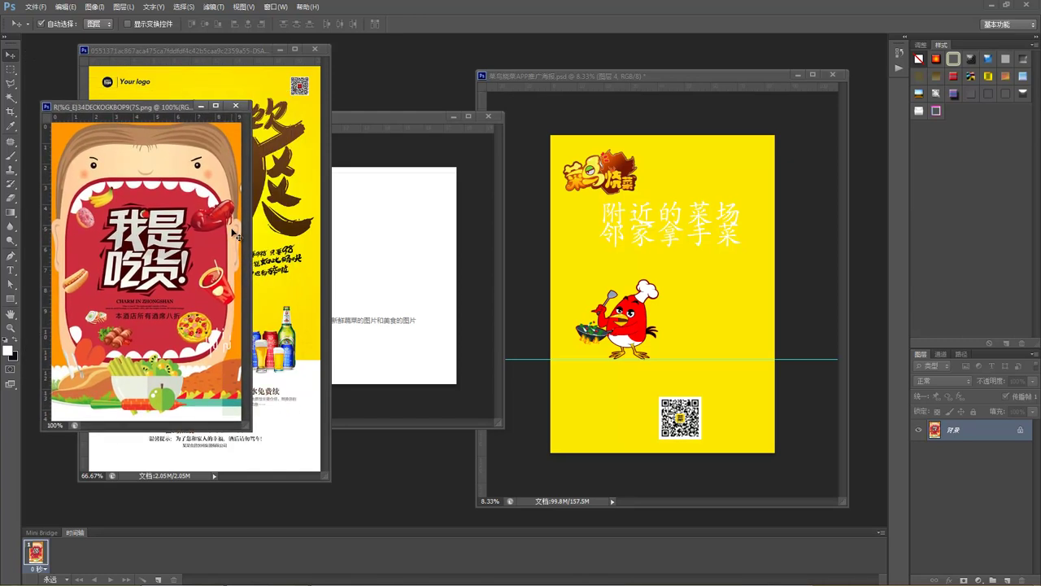
pyautogui.click(303, 154)
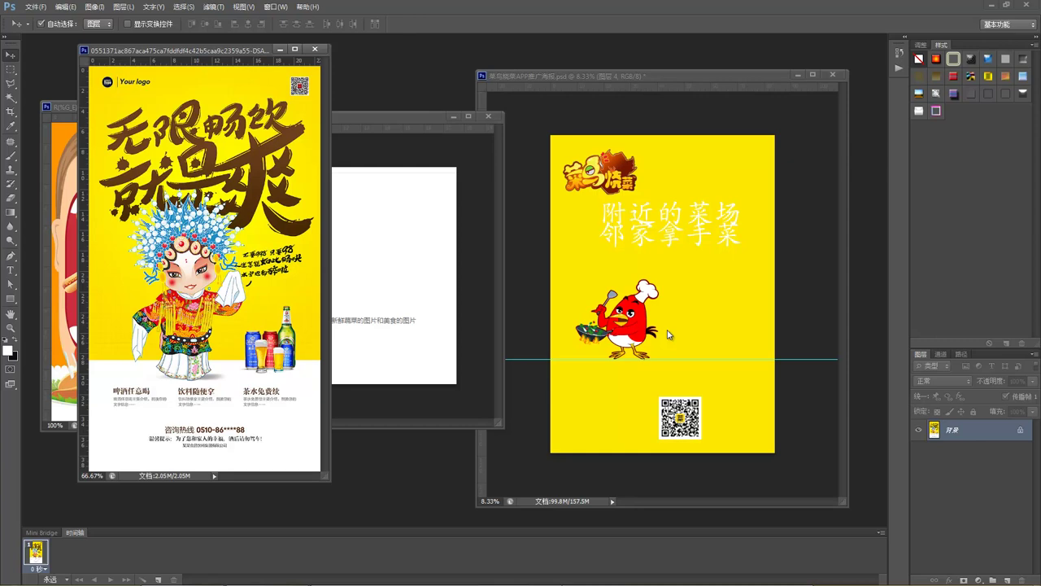
pyautogui.click(639, 331)
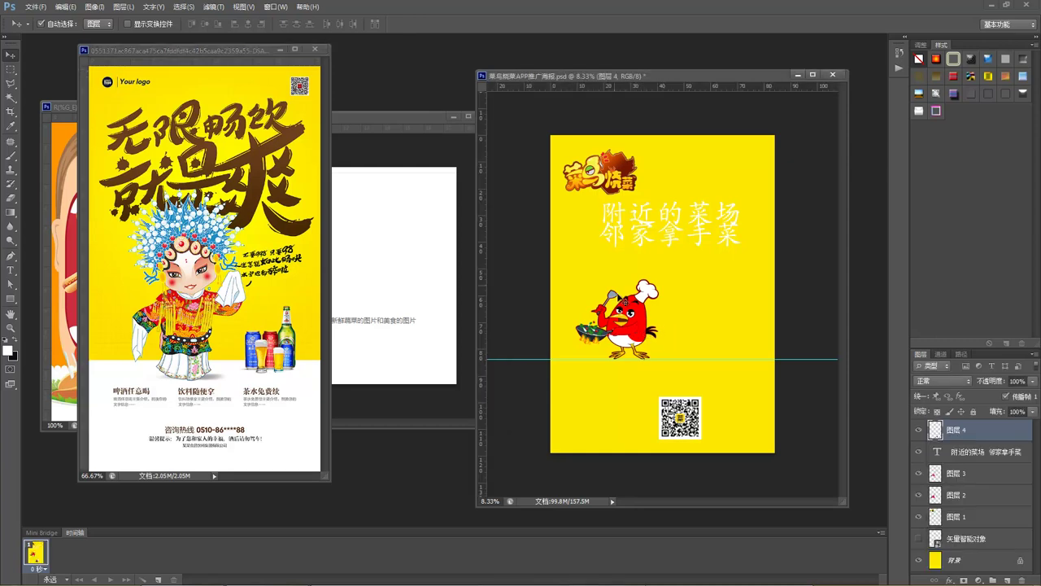
pyautogui.moveTo(549, 84); pyautogui.dragTo(463, 72)
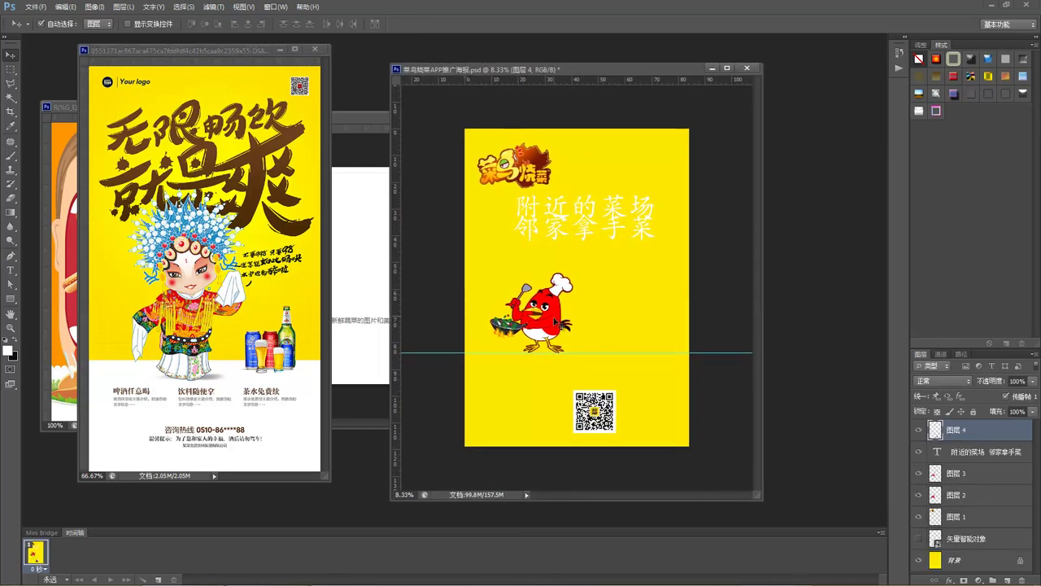
# Lower the bird chef so it straddles the horizontal guide, and shift the slogan down and left below the logo.
pyautogui.click(557, 323)
pyautogui.moveTo(556, 323)
pyautogui.mouseDown()
pyautogui.moveTo(535, 324)
pyautogui.moveTo(546, 334)
pyautogui.mouseUp()
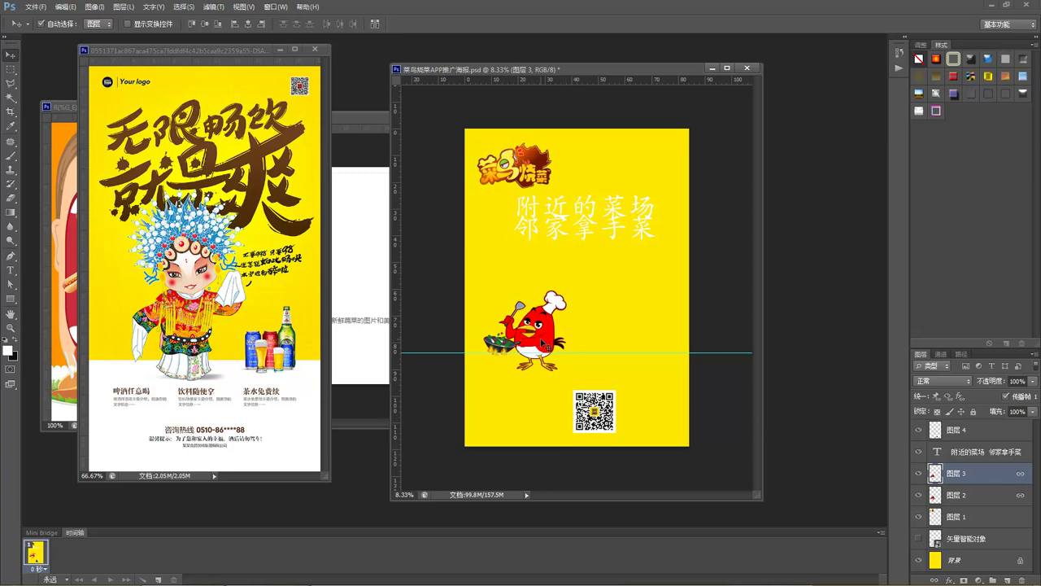
pyautogui.moveTo(543, 213)
pyautogui.mouseDown()
pyautogui.moveTo(562, 216)
pyautogui.moveTo(552, 226)
pyautogui.mouseUp()
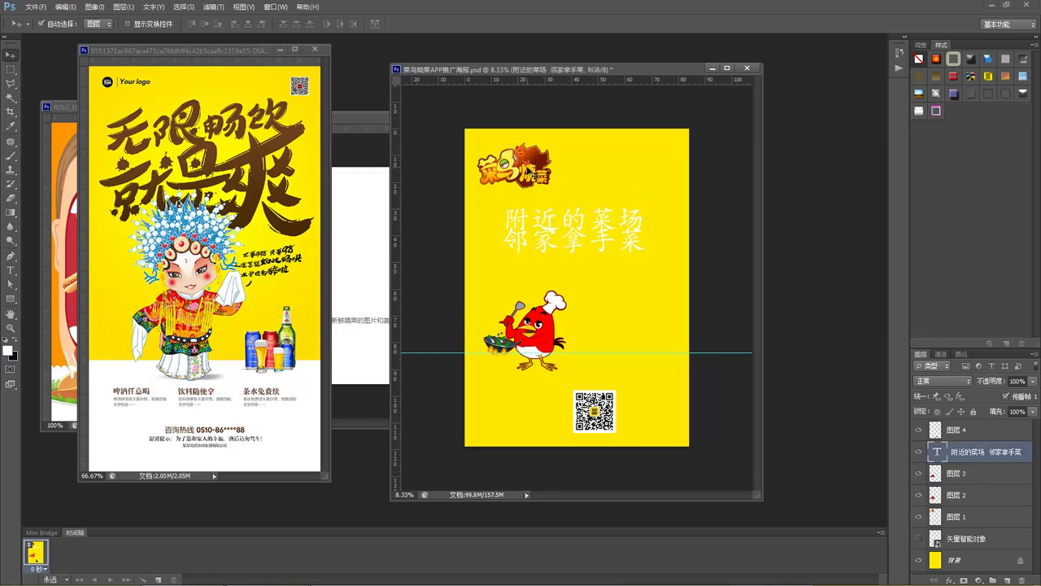
pyautogui.moveTo(546, 227); pyautogui.dragTo(536, 225)
# Change the font of the two-line slogan 附近的菜场 邻家拿手菜 to 站酷快乐体2016修订版.
pyautogui.click(10, 269)
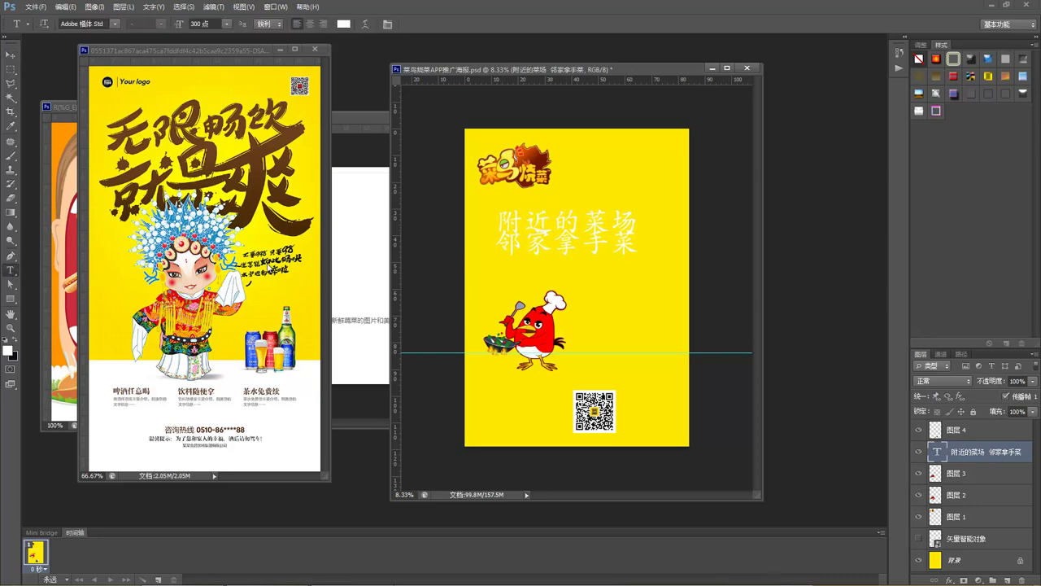
pyautogui.moveTo(502, 219); pyautogui.dragTo(634, 254)
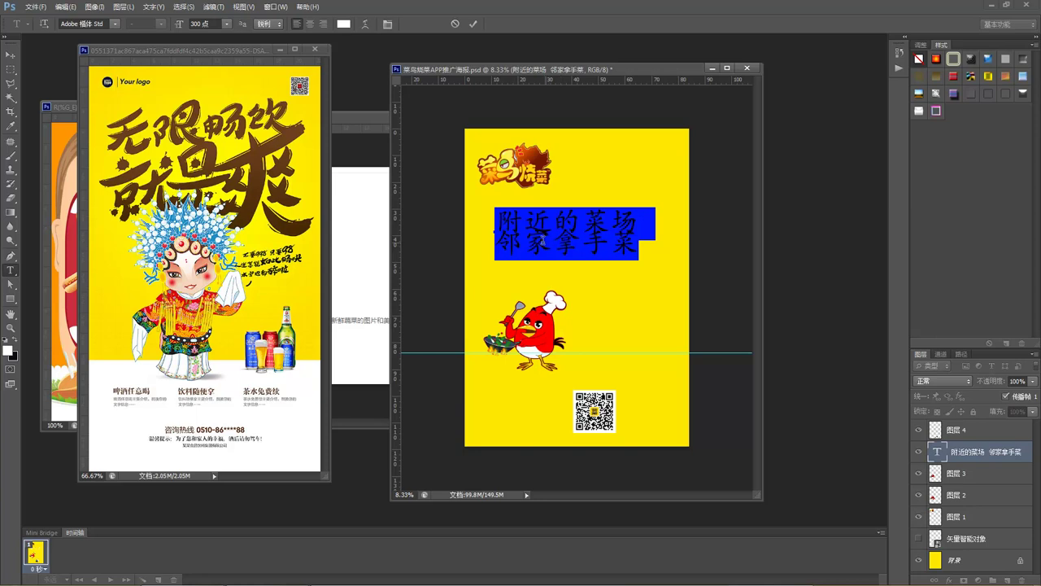
pyautogui.click(115, 27)
pyautogui.scroll(3, 220, 73)
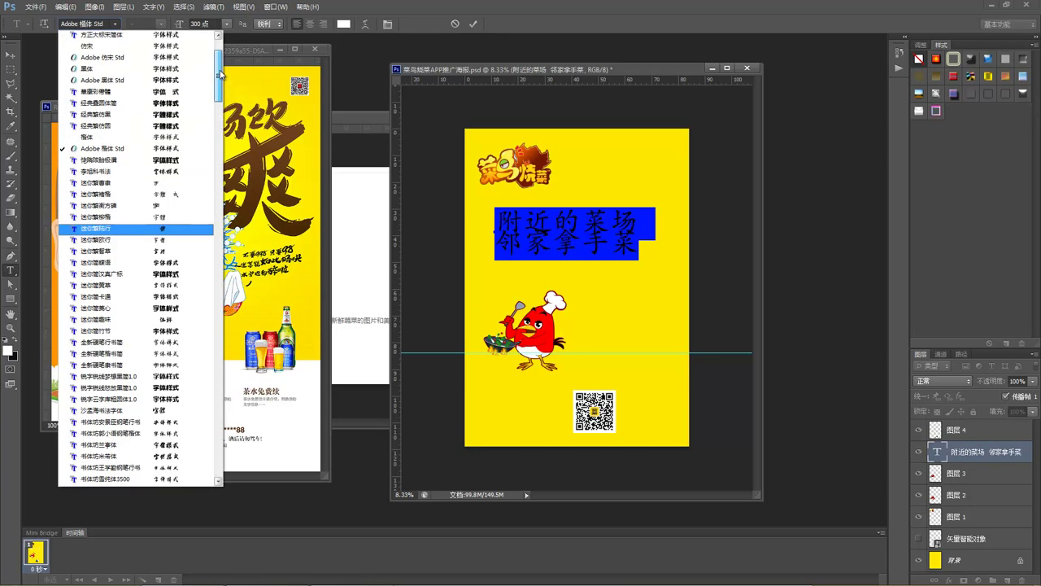
pyautogui.moveTo(219, 75); pyautogui.dragTo(221, 186)
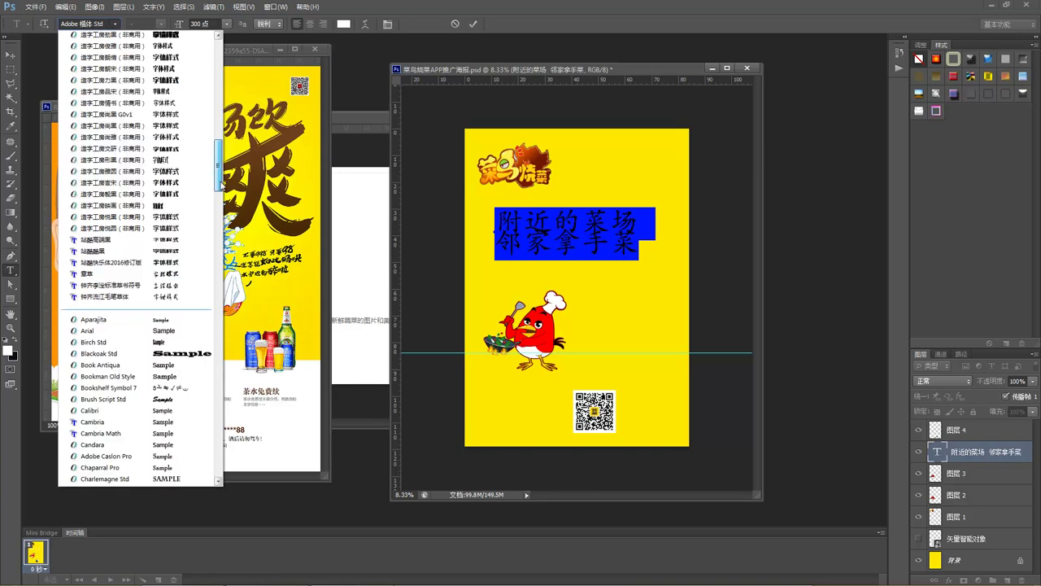
pyautogui.click(194, 265)
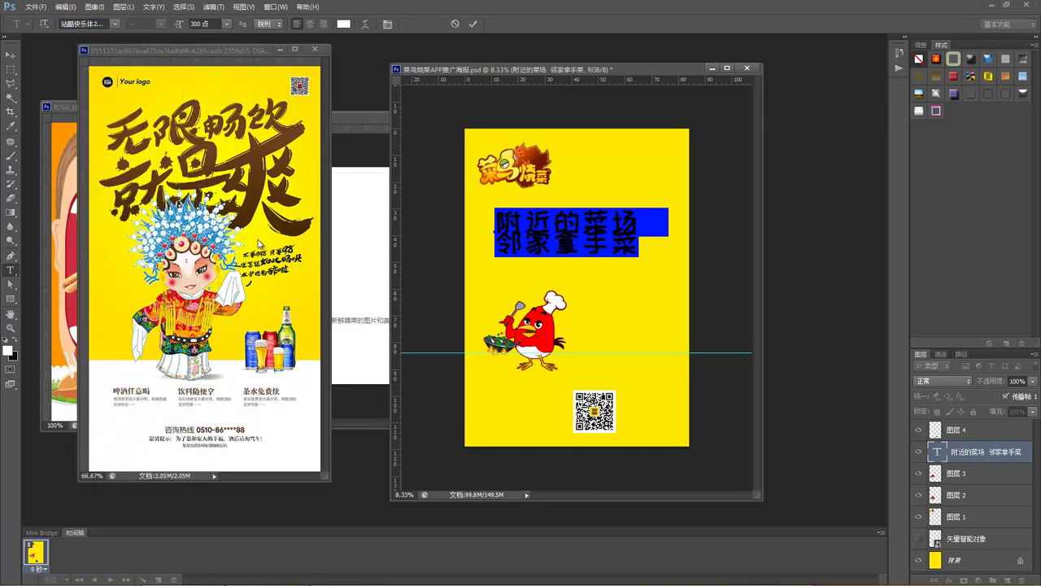
# Widen the spacing between the slogan's two lines by setting the leading to 400 pt.
pyautogui.click(578, 245)
pyautogui.moveTo(498, 216); pyautogui.dragTo(640, 256)
pyautogui.hotkey('alt', 'Down')
pyautogui.hotkey('alt', 'Down')
pyautogui.hotkey('alt', 'Down')
pyautogui.hotkey('alt', 'Down')
pyautogui.hotkey('alt', 'Down')
pyautogui.hotkey('alt', 'Down')
pyautogui.hotkey('alt', 'Down')
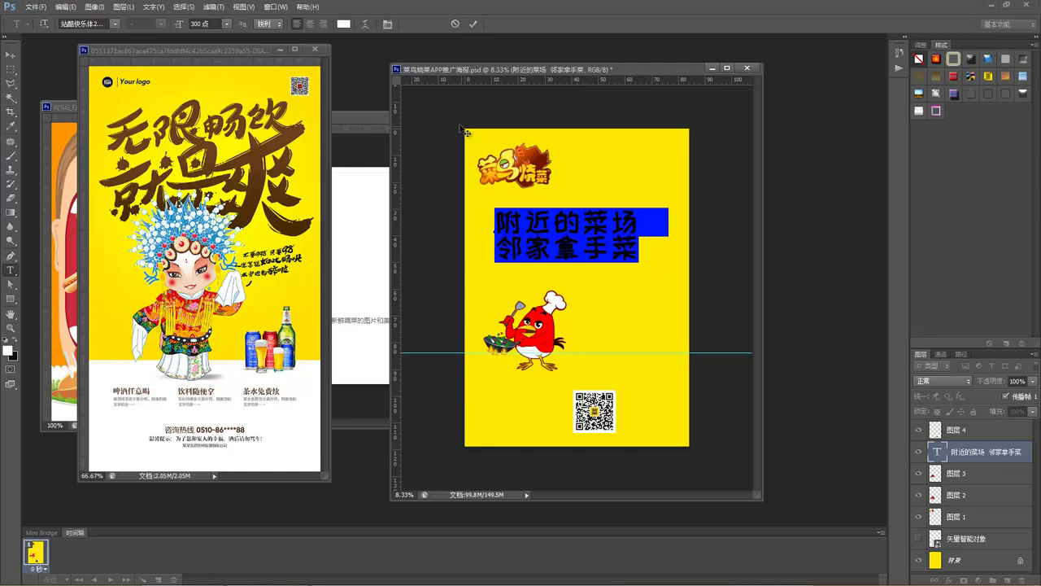
pyautogui.click(387, 23)
pyautogui.click(883, 156)
pyautogui.click(868, 156)
pyautogui.doubleClick(859, 156)
pyautogui.write('400点')
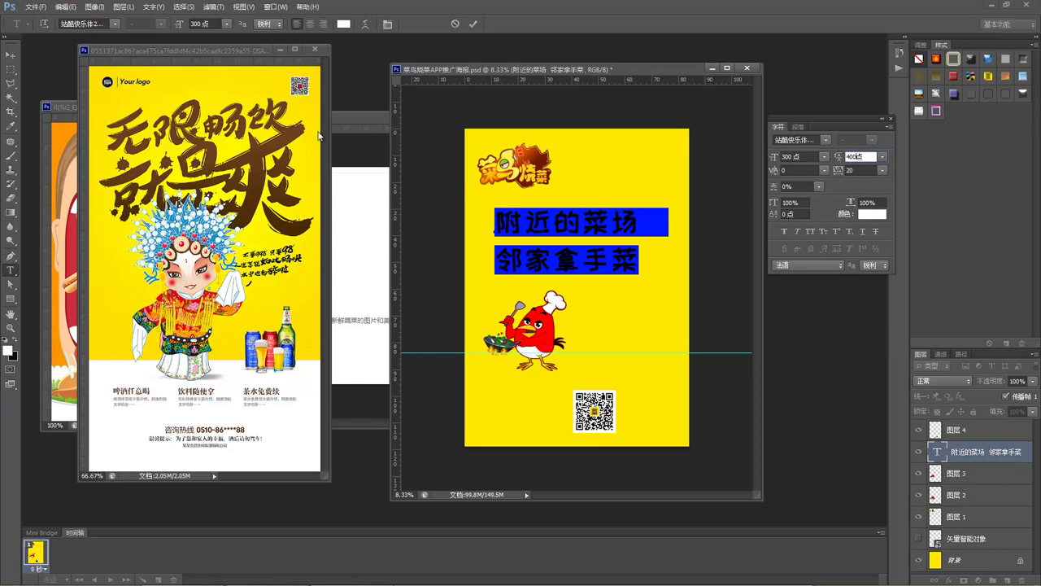
pyautogui.click(9, 55)
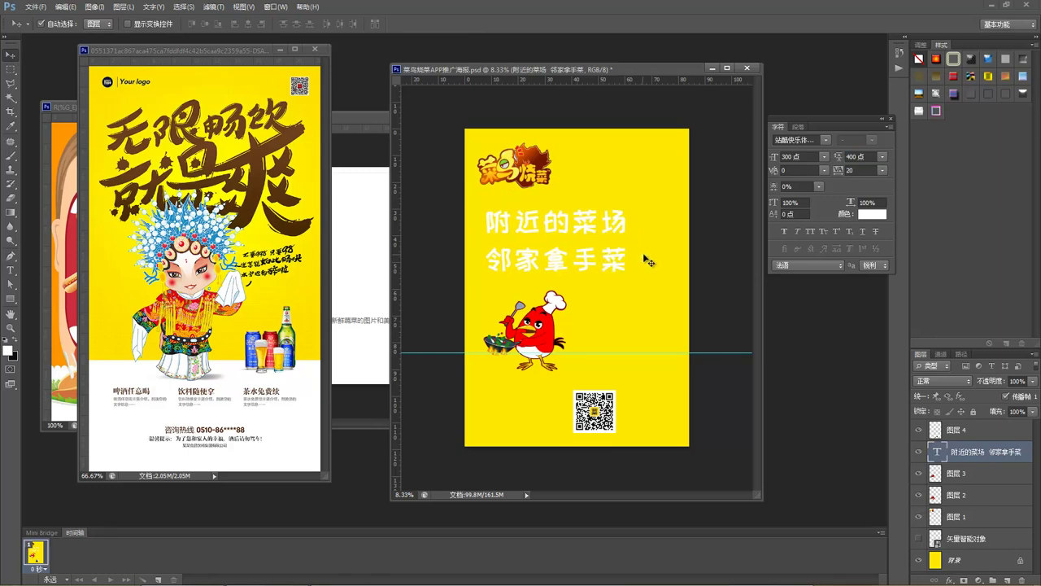
# Tilt the slogan upward to the right by about 8 degrees, enlarge it to about 109%, and center it below the logo.
pyautogui.hotkey('ctrl', 't')
pyautogui.moveTo(648, 262); pyautogui.dragTo(650, 240)
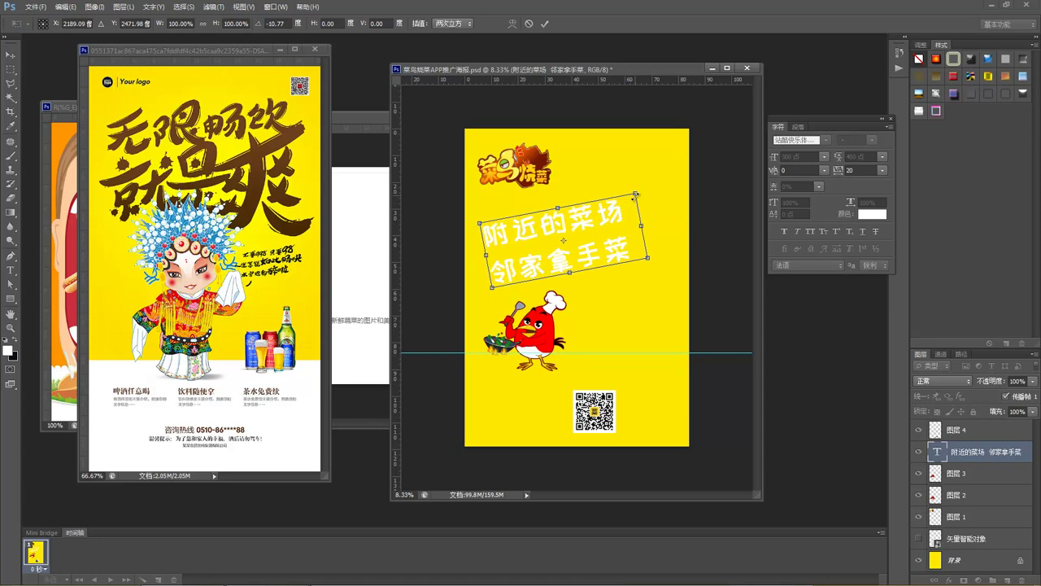
pyautogui.moveTo(637, 192); pyautogui.dragTo(649, 184)
pyautogui.moveTo(614, 254); pyautogui.dragTo(614, 246)
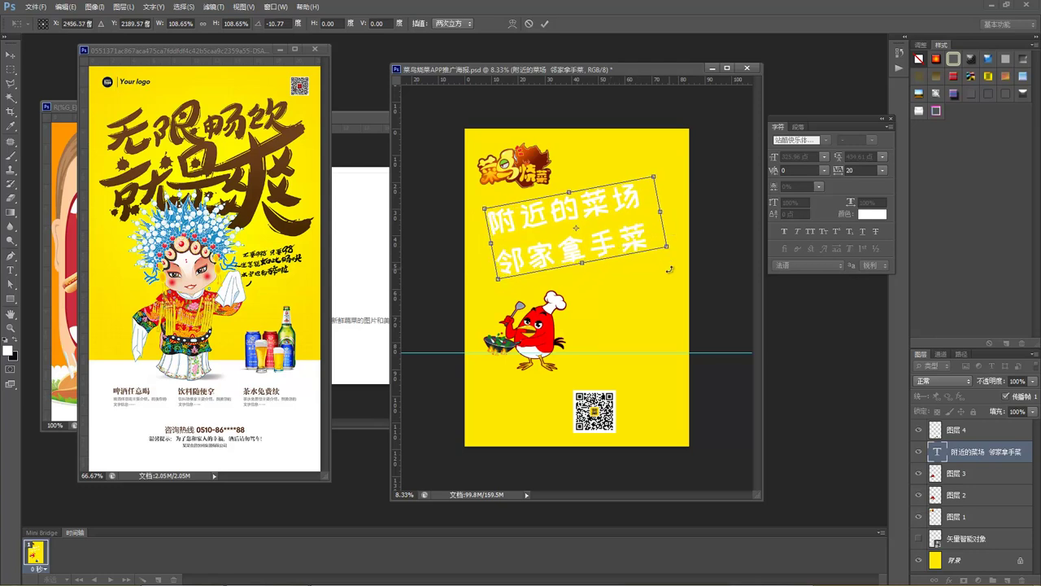
pyautogui.moveTo(669, 270); pyautogui.dragTo(669, 270)
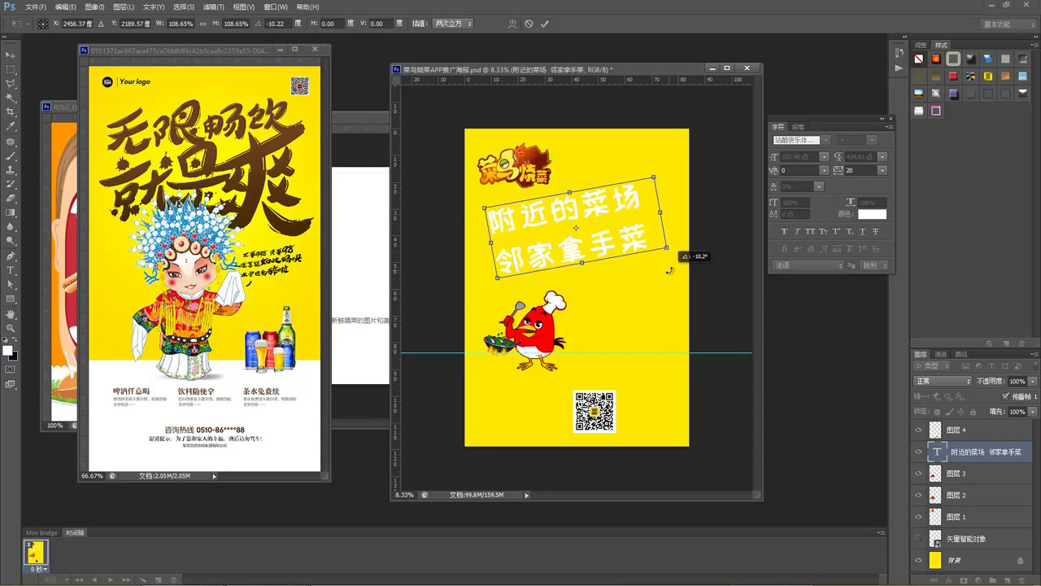
pyautogui.moveTo(669, 270); pyautogui.dragTo(663, 273)
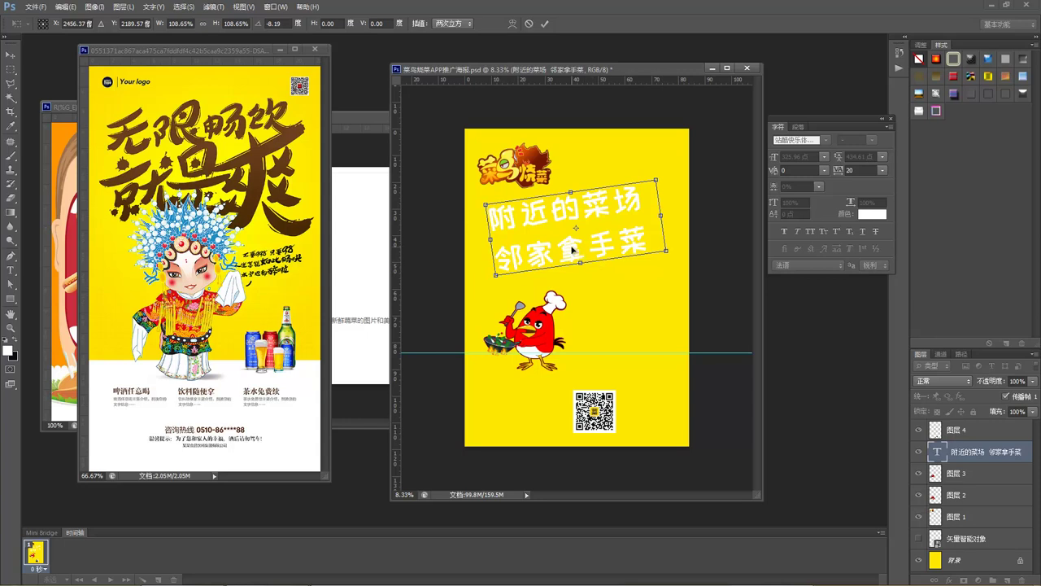
pyautogui.press('Return')
pyautogui.moveTo(577, 251); pyautogui.dragTo(588, 256)
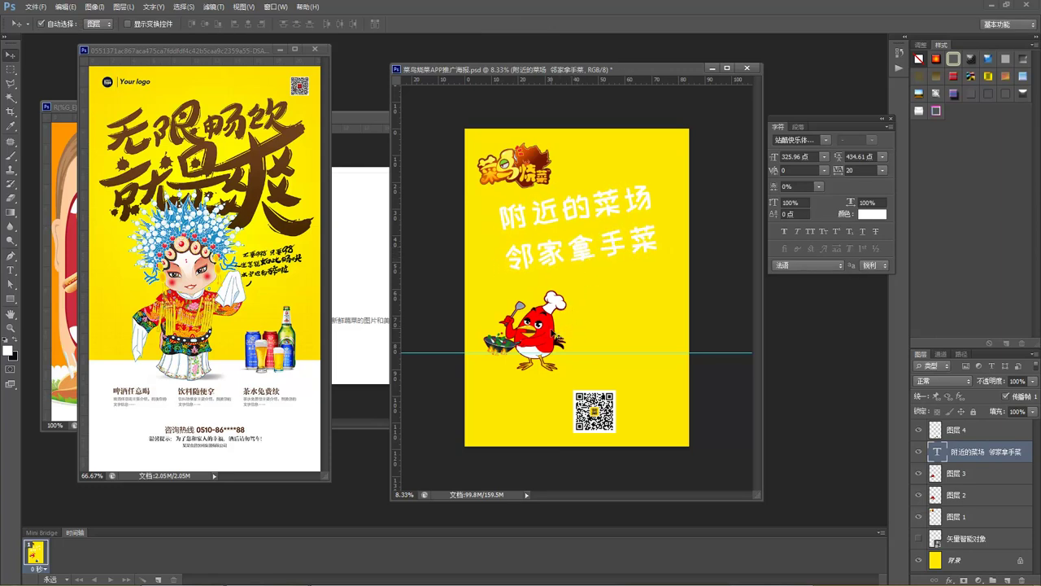
pyautogui.click(538, 333)
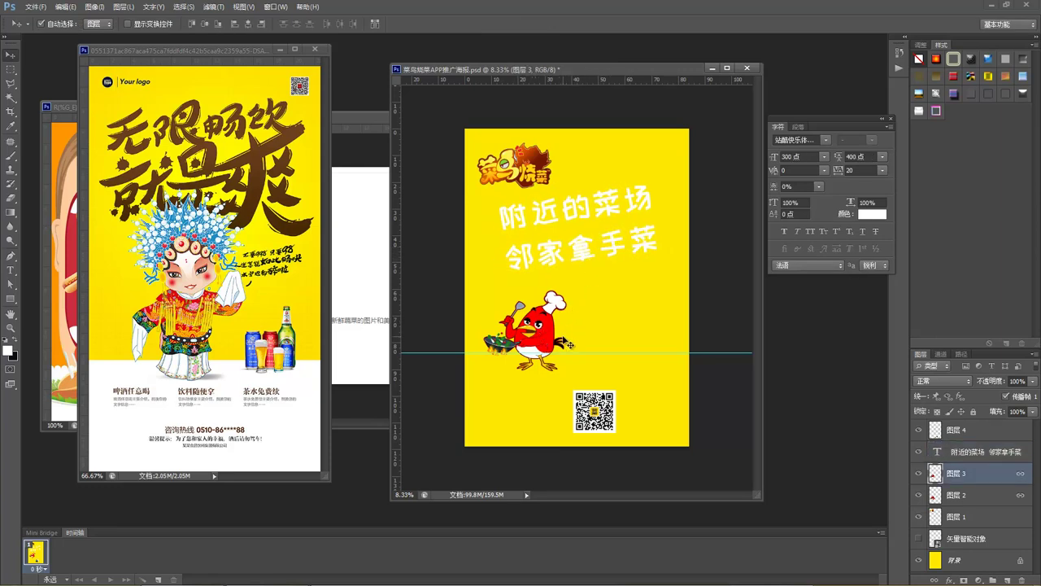
pyautogui.click(306, 440)
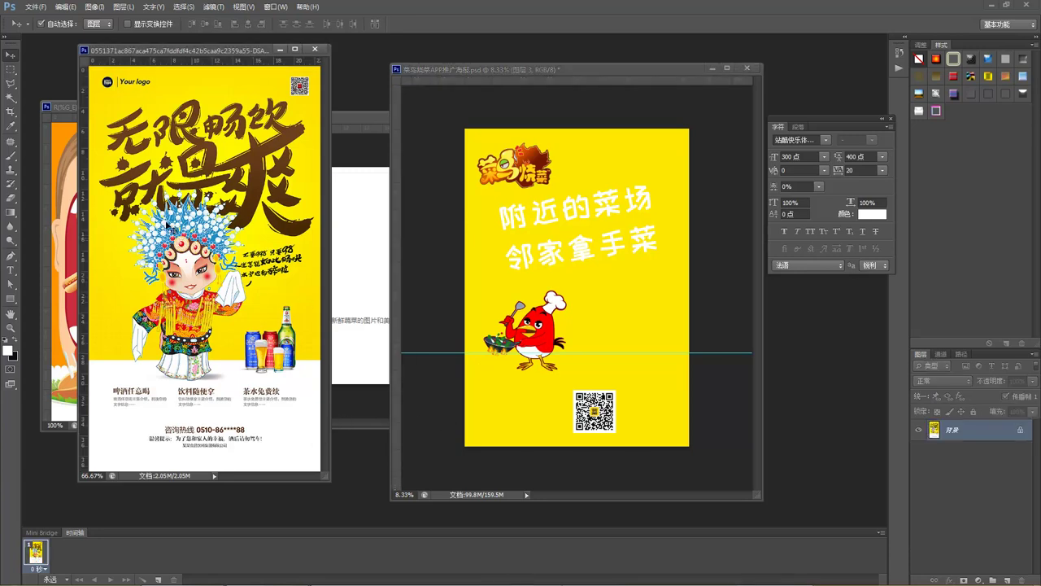
pyautogui.click(10, 69)
pyautogui.click(701, 449)
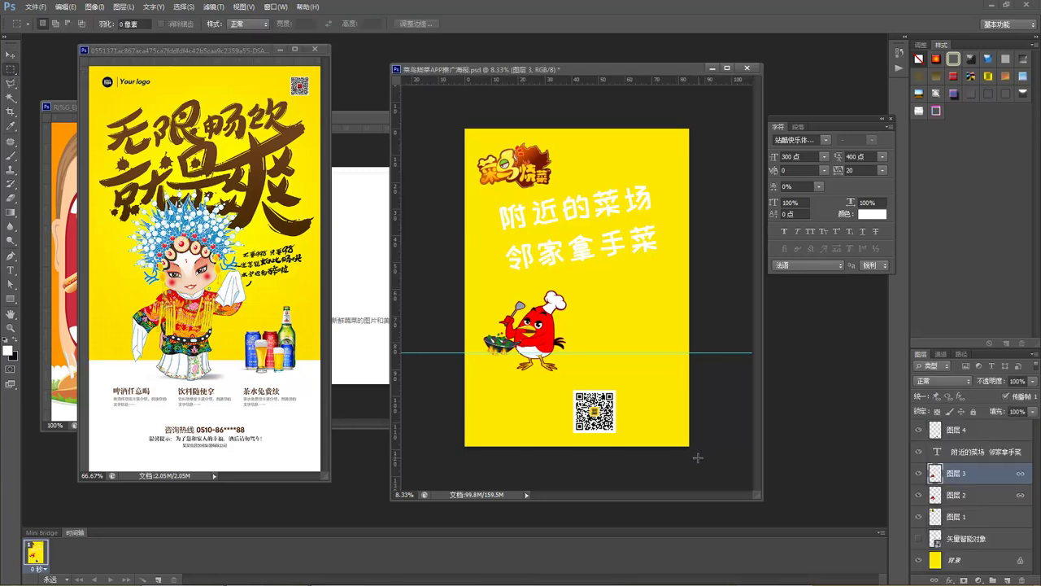
pyautogui.moveTo(691, 447); pyautogui.dragTo(456, 354)
pyautogui.click(450, 354)
# Draw a white rectangle below the horizontal guide and fit its sides and lower edge to the poster's edges.
pyautogui.click(11, 299)
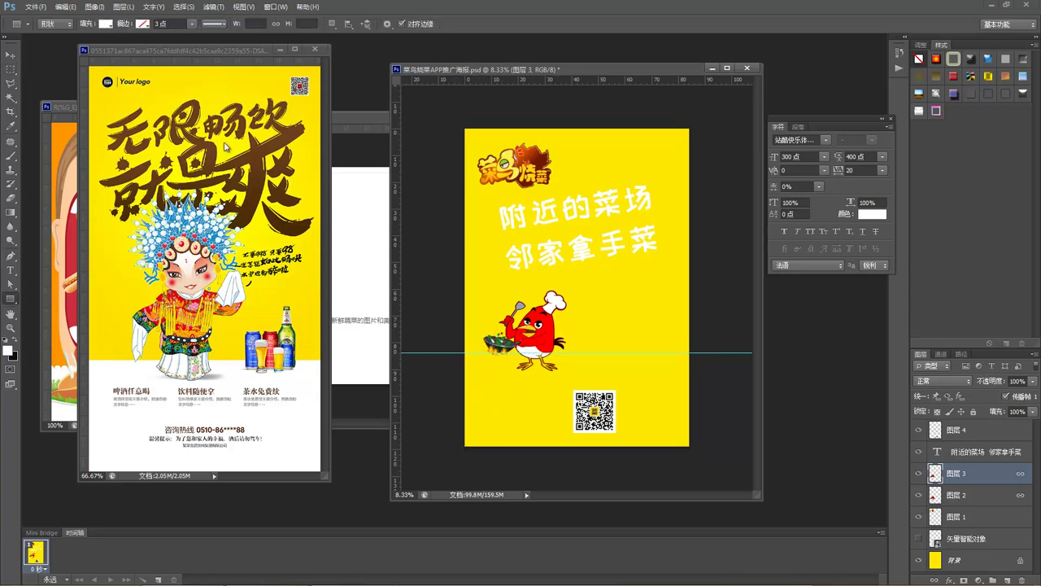
pyautogui.moveTo(699, 458); pyautogui.dragTo(438, 351)
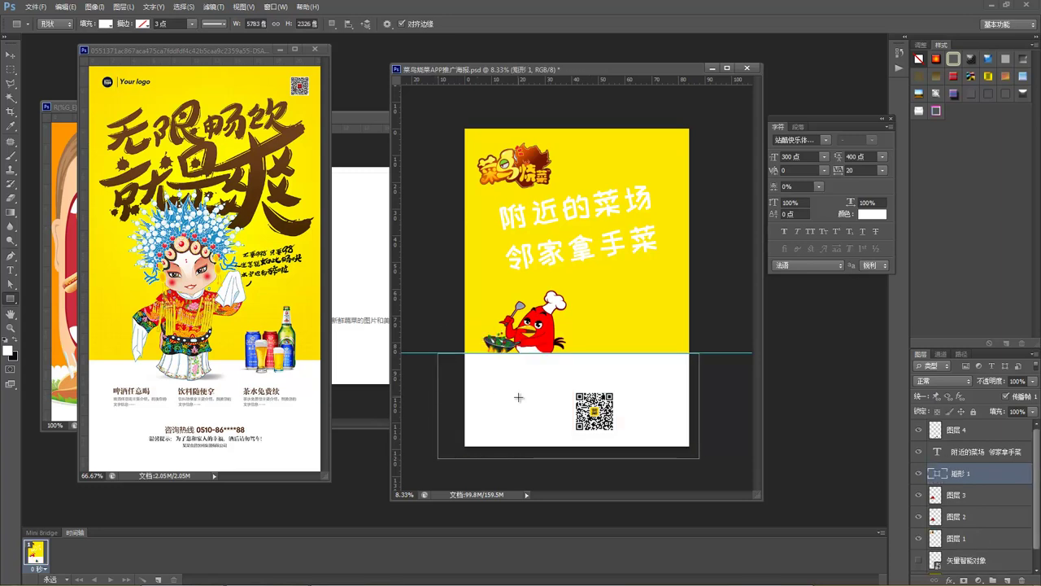
pyautogui.click(14, 57)
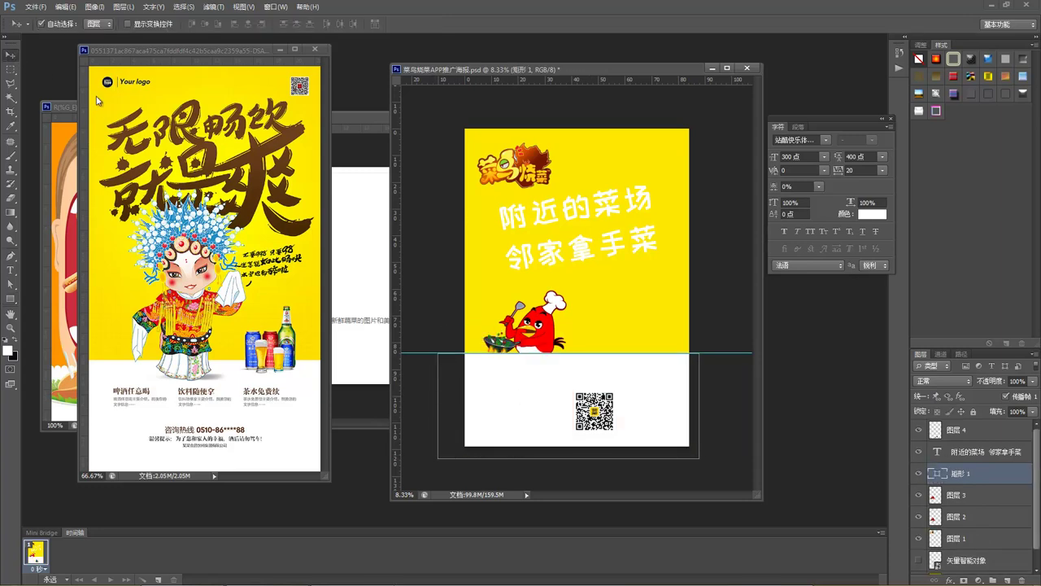
pyautogui.hotkey('ctrl', 't')
pyautogui.moveTo(439, 406); pyautogui.dragTo(465, 405)
pyautogui.moveTo(699, 405); pyautogui.dragTo(689, 404)
pyautogui.moveTo(578, 457); pyautogui.dragTo(580, 447)
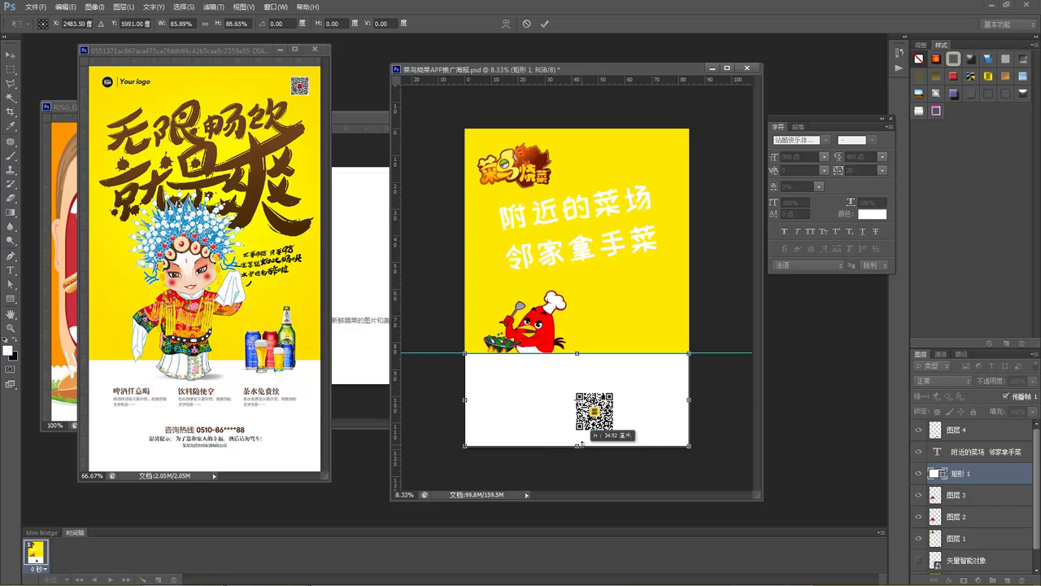
pyautogui.press('Return')
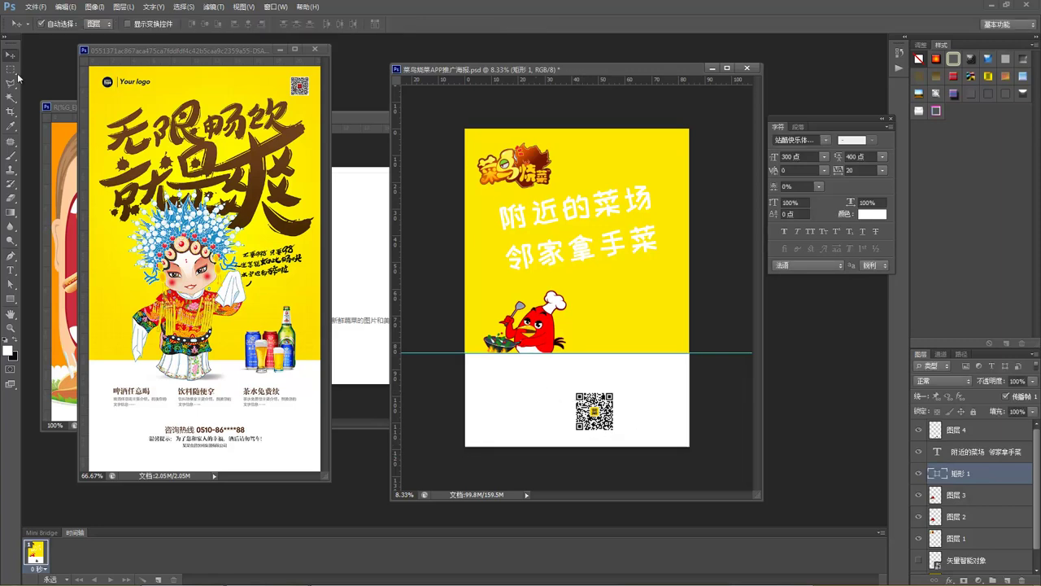
# Bring both bird chef layers above the white rectangle, with 图层 3 on top and 图层 2 directly beneath it.
pyautogui.click(540, 335)
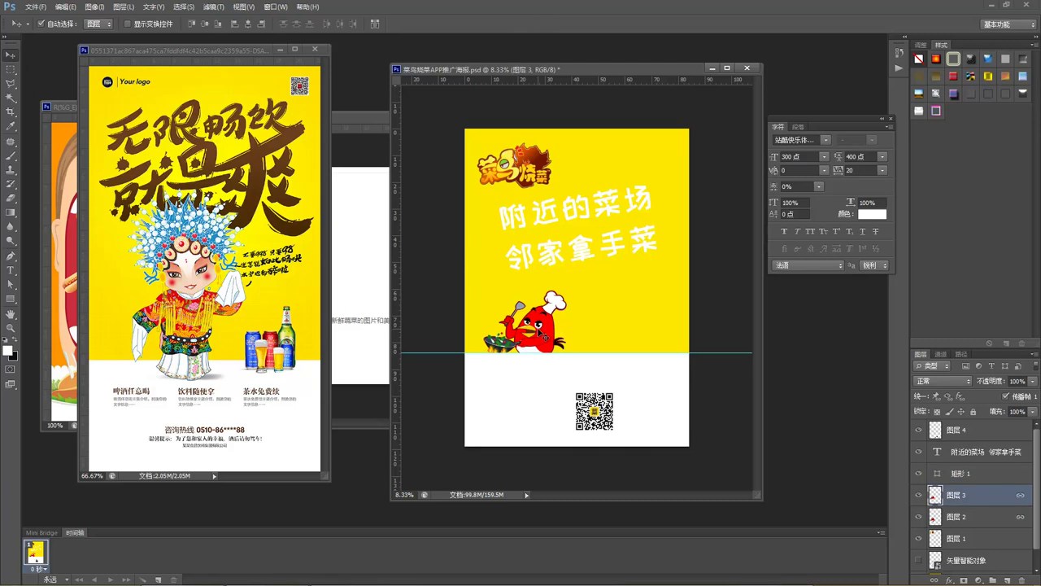
pyautogui.hotkey('ctrl', 'shift', ']')
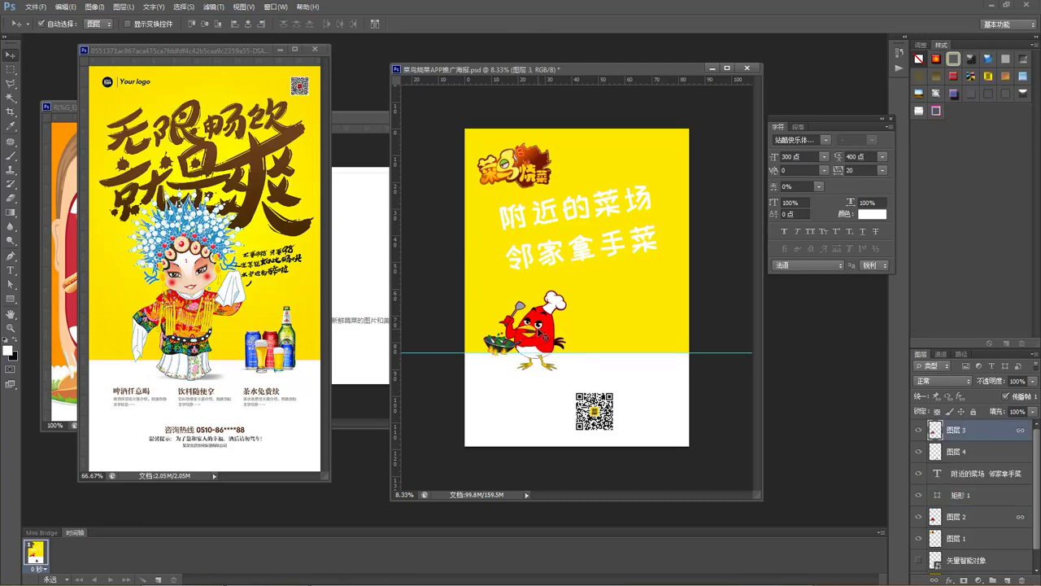
pyautogui.moveTo(980, 519); pyautogui.dragTo(991, 453)
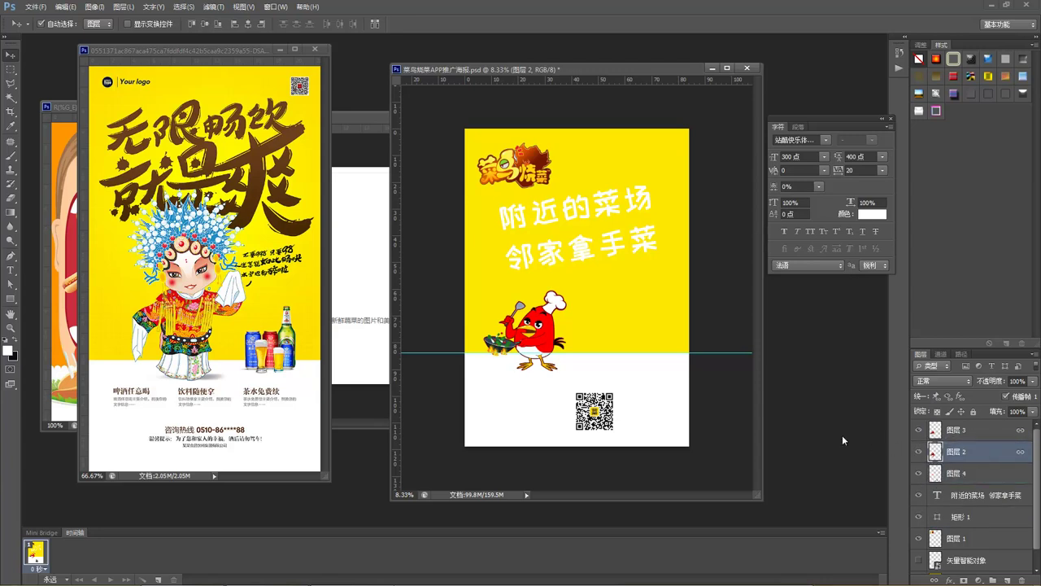
# Lower the bird chef across the edge of the white band and enlarge it to about 140%.
pyautogui.moveTo(543, 332); pyautogui.dragTo(542, 366)
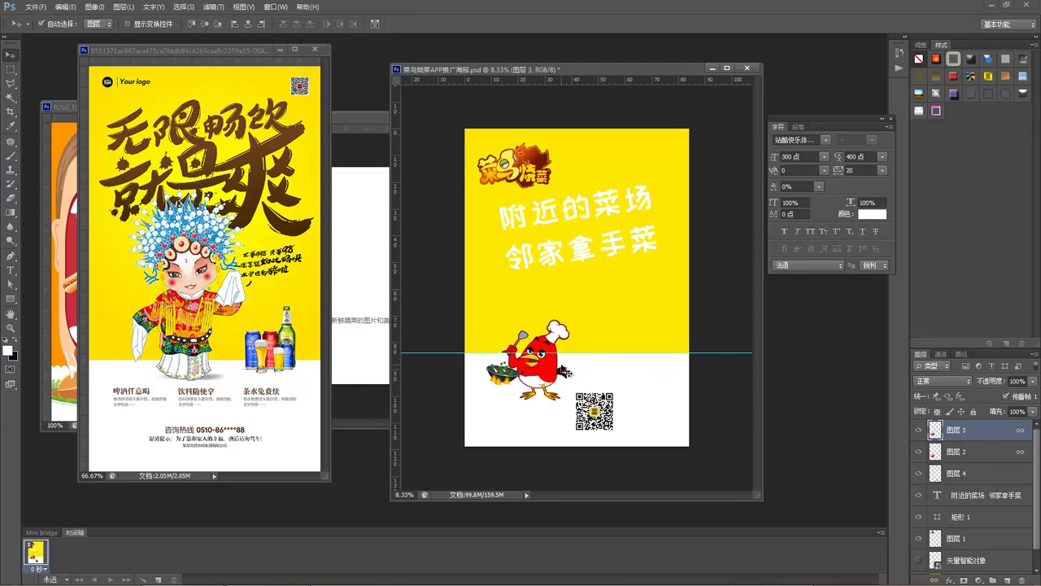
pyautogui.hotkey('ctrl', 't')
pyautogui.moveTo(572, 319)
pyautogui.mouseDown()
pyautogui.moveTo(610, 282)
pyautogui.moveTo(572, 303)
pyautogui.moveTo(558, 328)
pyautogui.mouseUp()
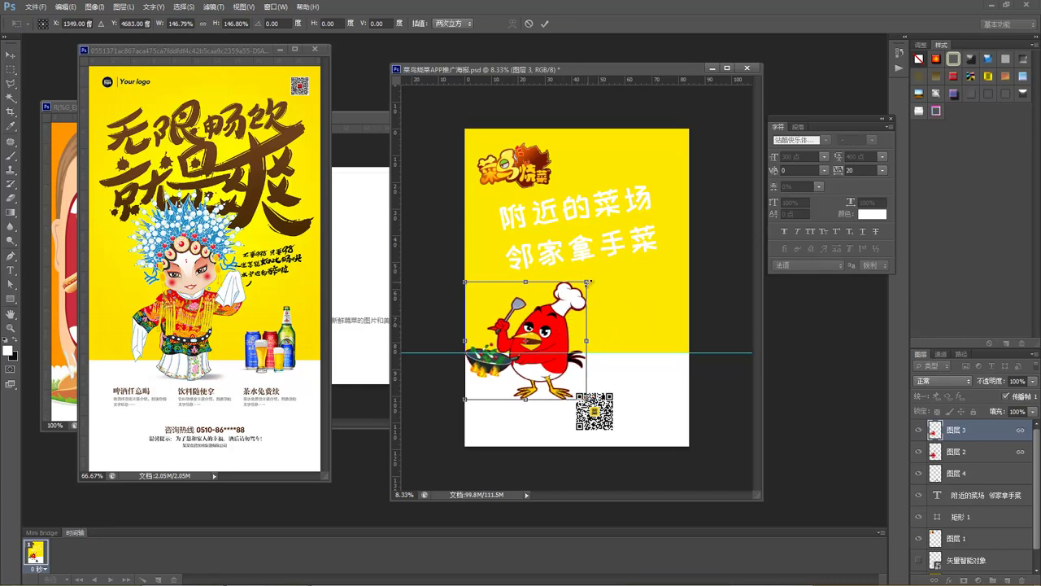
pyautogui.moveTo(589, 282); pyautogui.dragTo(598, 278)
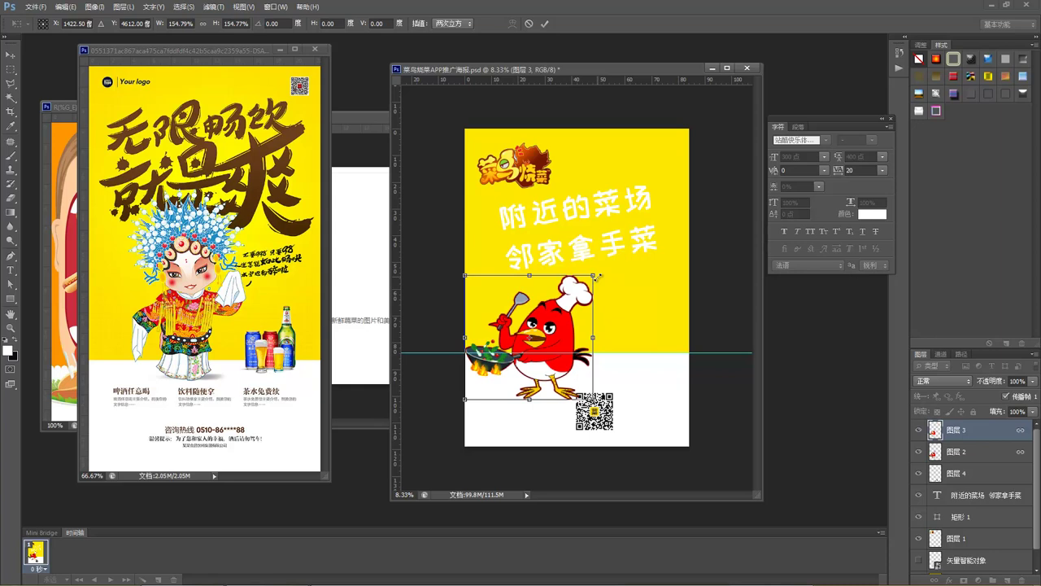
pyautogui.moveTo(548, 334); pyautogui.dragTo(557, 330)
pyautogui.moveTo(603, 272); pyautogui.dragTo(590, 283)
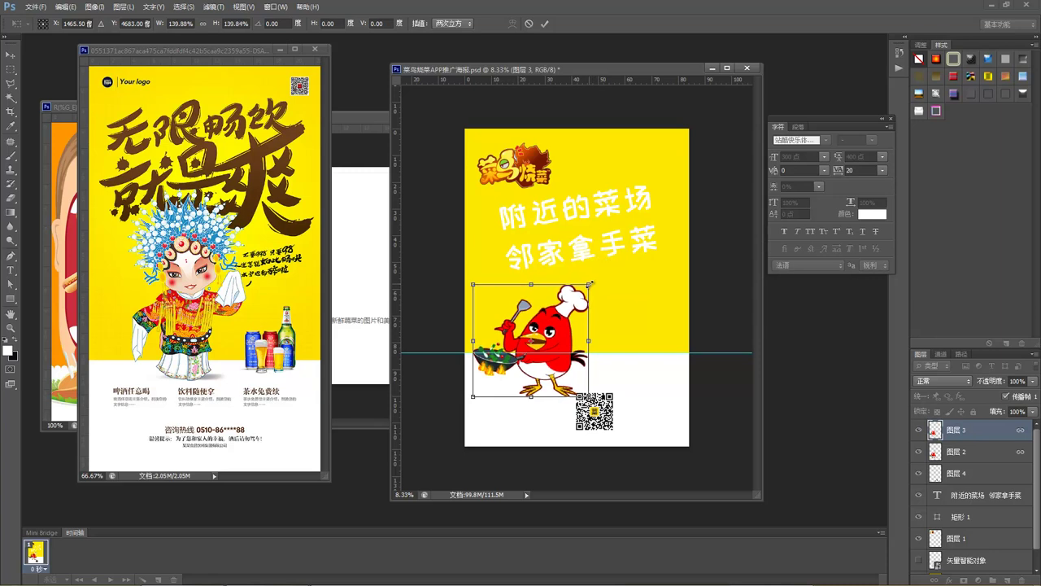
pyautogui.press('Return')
# Move the QR code up beside the bird chef, enlarge it across the guide, and shift the bird slightly right.
pyautogui.moveTo(606, 425); pyautogui.dragTo(657, 329)
pyautogui.hotkey('ctrl', 't')
pyautogui.press('Return')
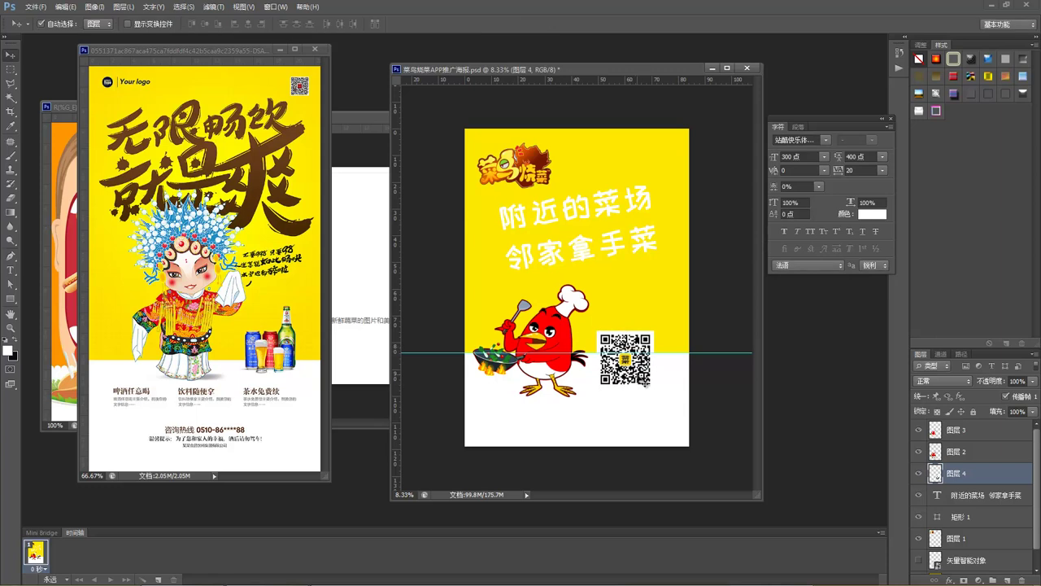
pyautogui.moveTo(561, 350); pyautogui.dragTo(591, 346)
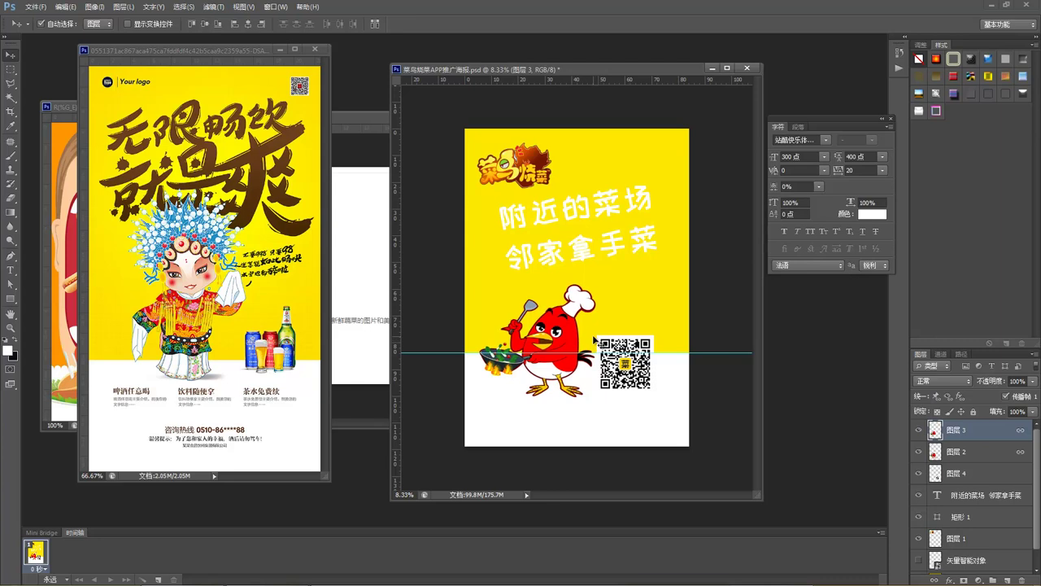
# Shrink the 菜鸟烧菜 logo slightly and move it closer to the poster's upper-left corner.
pyautogui.click(534, 182)
pyautogui.moveTo(535, 182)
pyautogui.mouseDown()
pyautogui.moveTo(528, 176)
pyautogui.moveTo(544, 180)
pyautogui.moveTo(530, 173)
pyautogui.mouseUp()
pyautogui.hotkey('ctrl', 't')
pyautogui.press('Return')
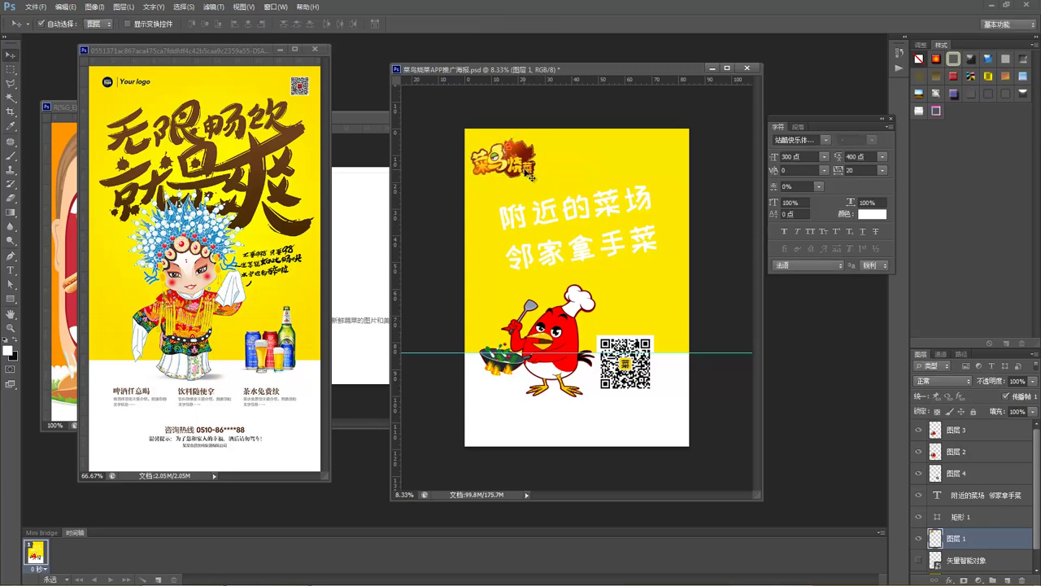
# Check the poster's image dimensions and resolution without changing them.
pyautogui.hotkey('alt', 'i')
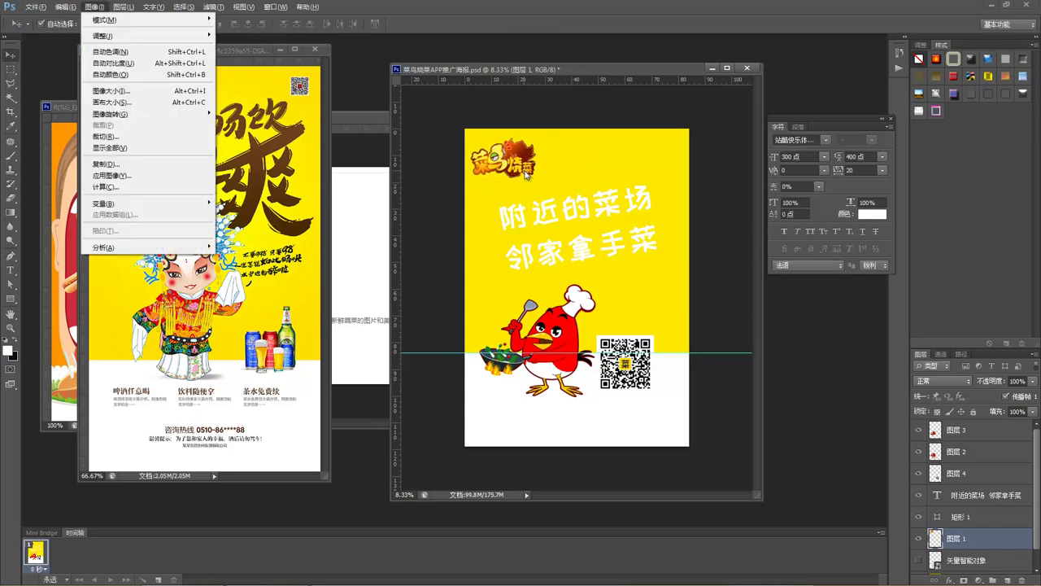
pyautogui.press('i')
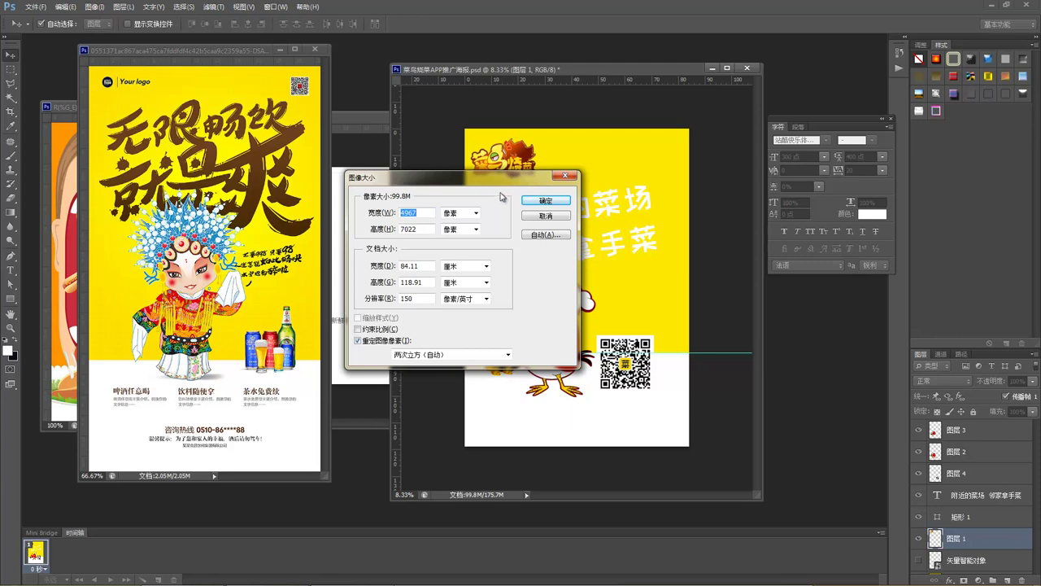
pyautogui.click(546, 218)
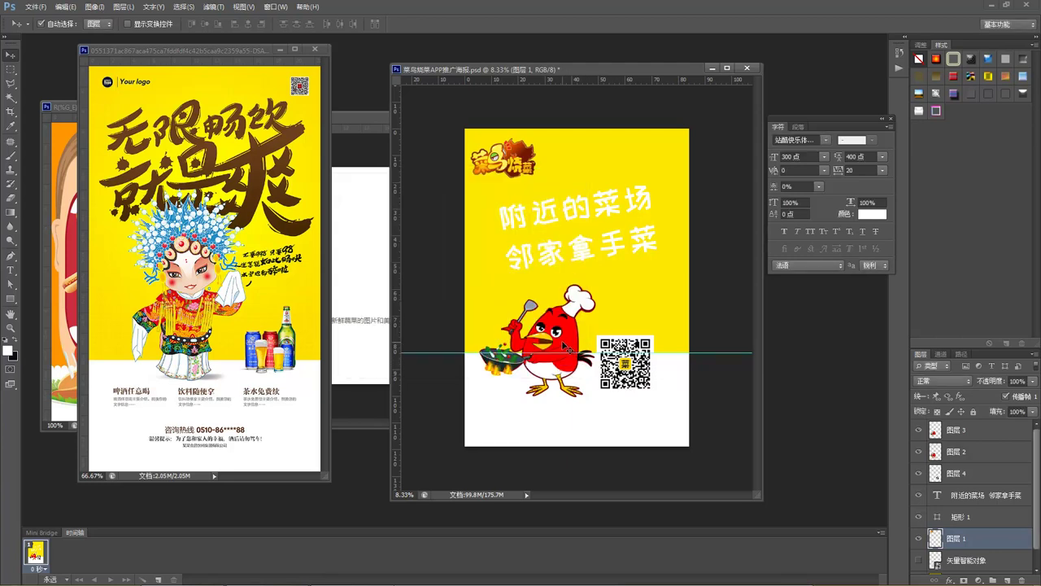
# Nudge the bird chef slightly up and the QR code slightly up and to the right.
pyautogui.click(566, 348)
pyautogui.moveTo(561, 342); pyautogui.dragTo(563, 338)
pyautogui.moveTo(628, 369); pyautogui.dragTo(639, 368)
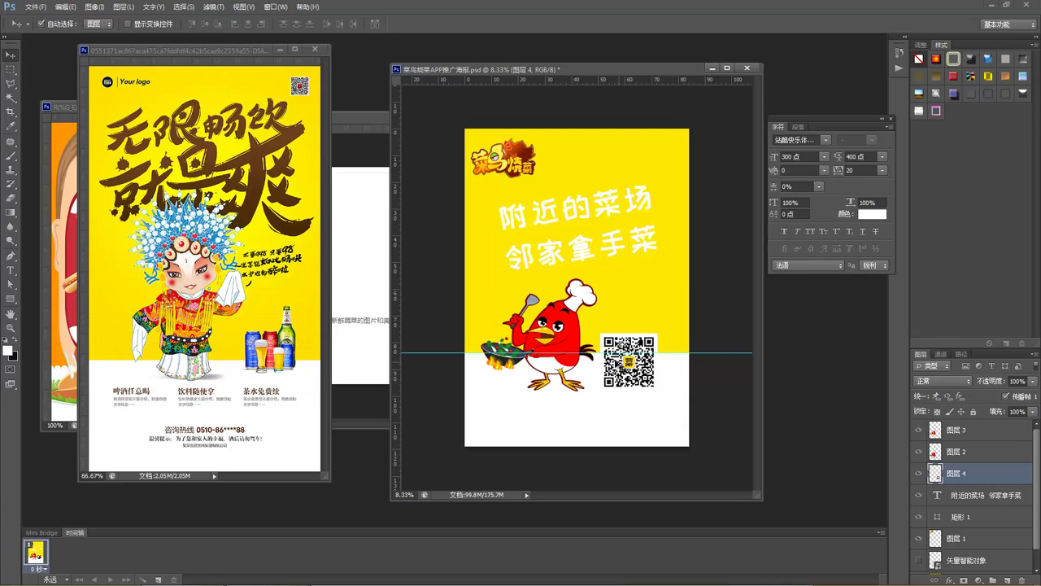
# Nudge the bird chef slightly up and to the left, and deselect its layers.
pyautogui.click(561, 333)
pyautogui.moveTo(561, 334); pyautogui.dragTo(556, 327)
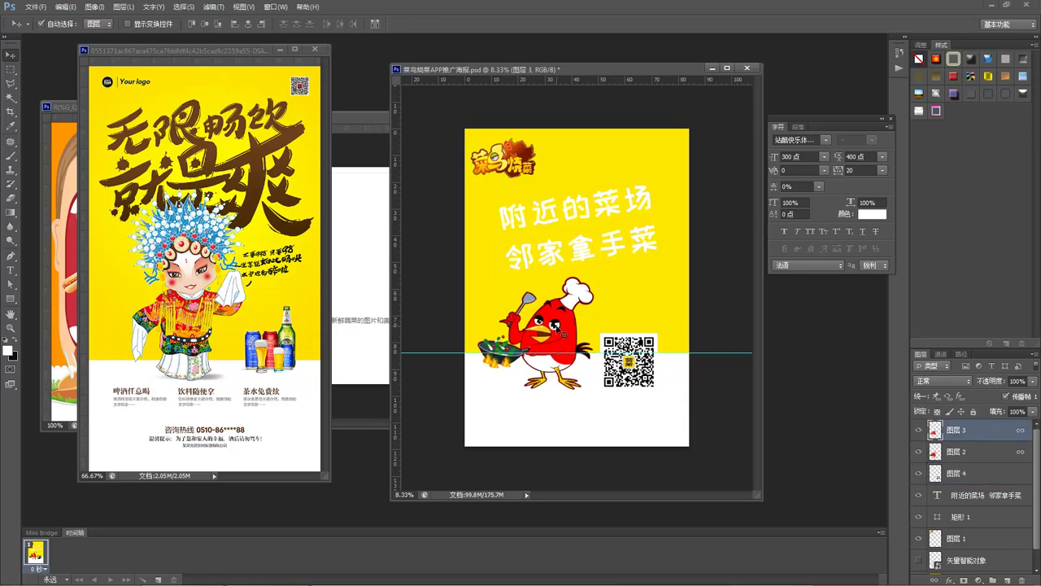
pyautogui.click(625, 293)
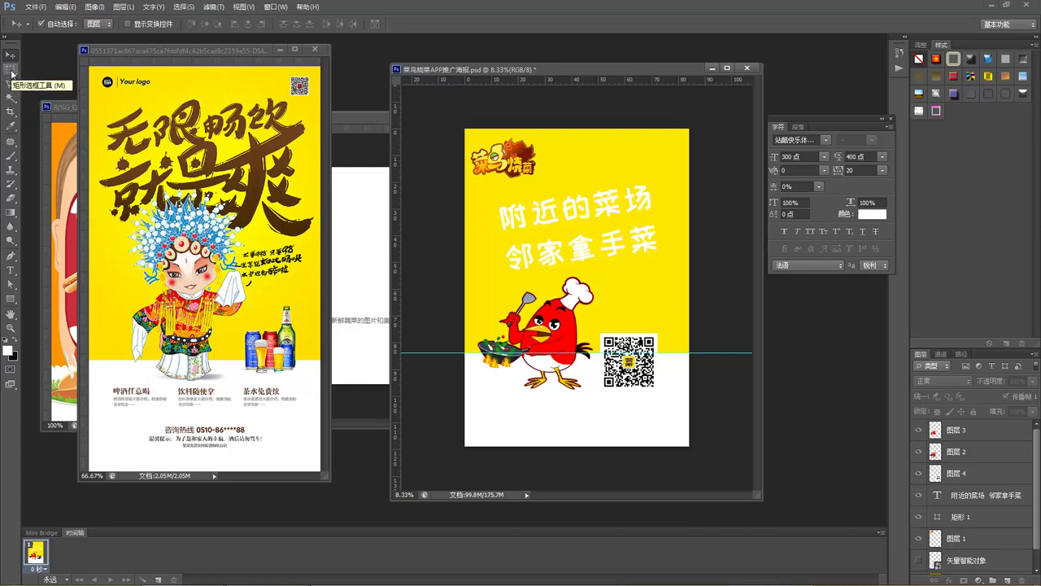
# Add a new layer on top of the stack and make a single-row selection across the poster at the logo's height.
pyautogui.moveTo(12, 74); pyautogui.dragTo(55, 93)
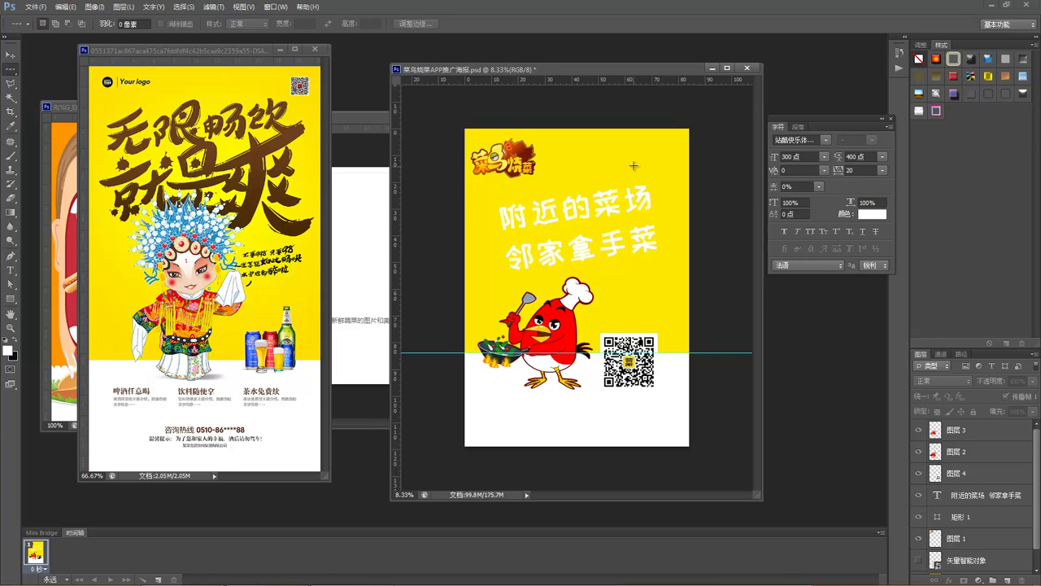
pyautogui.click(985, 430)
pyautogui.hotkey('ctrl', 'shift', 'n')
pyautogui.press('Return')
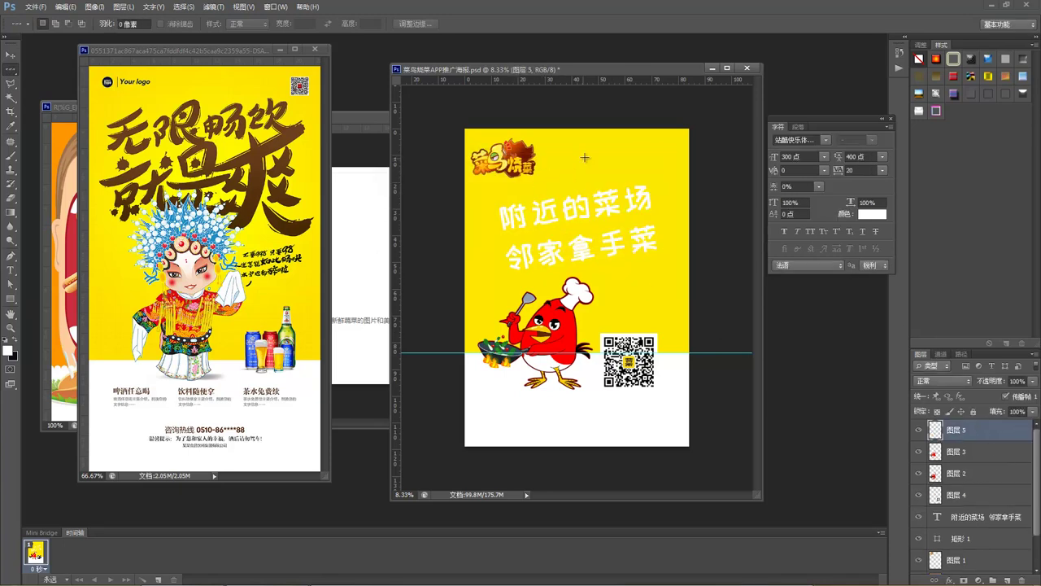
pyautogui.moveTo(578, 150); pyautogui.dragTo(592, 171)
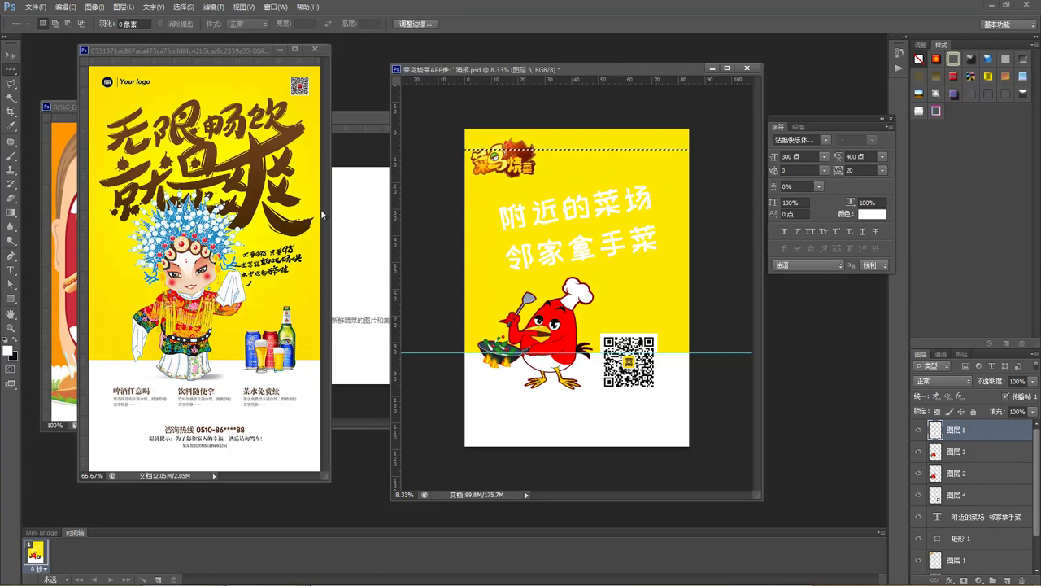
# Set the foreground to the bird's red, stroke the row selection with a 1-pixel outside line, and duplicate the resulting line layer.
pyautogui.press('z')
pyautogui.click(9, 350)
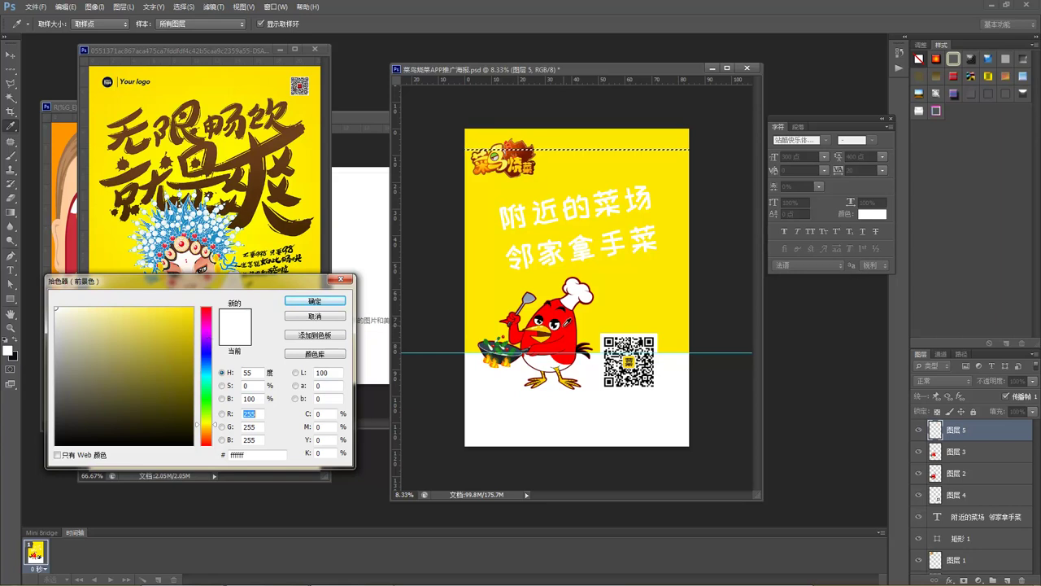
pyautogui.click(553, 325)
pyautogui.click(336, 302)
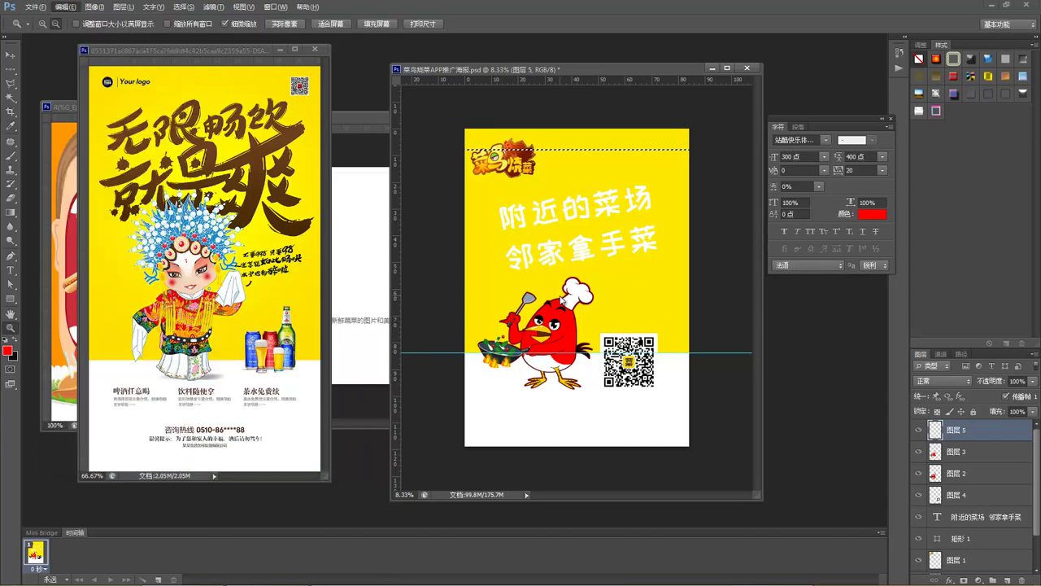
pyautogui.hotkey('alt', 'e')
pyautogui.write('s')
pyautogui.write('1 像素')
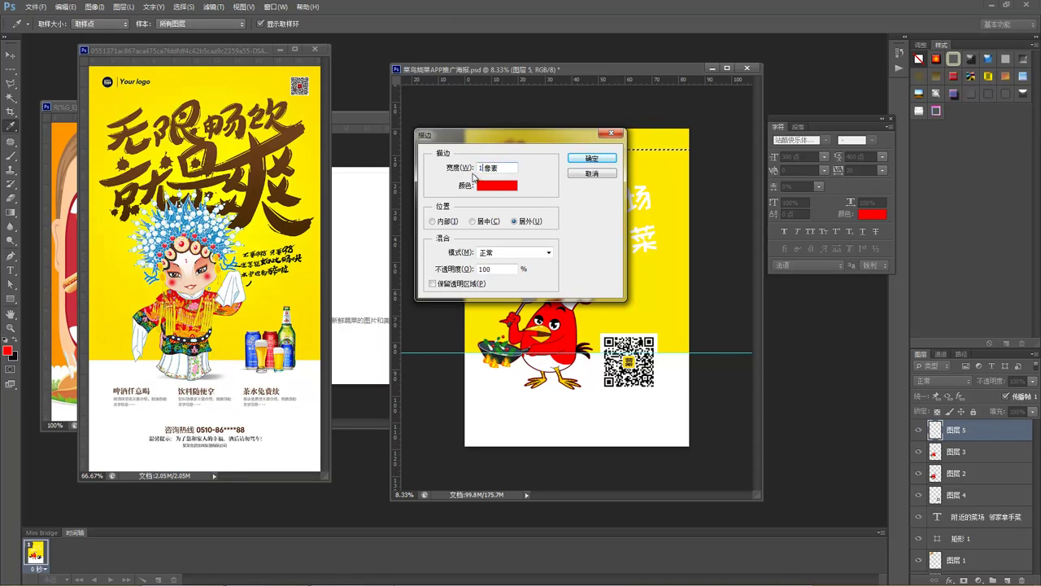
pyautogui.click(592, 157)
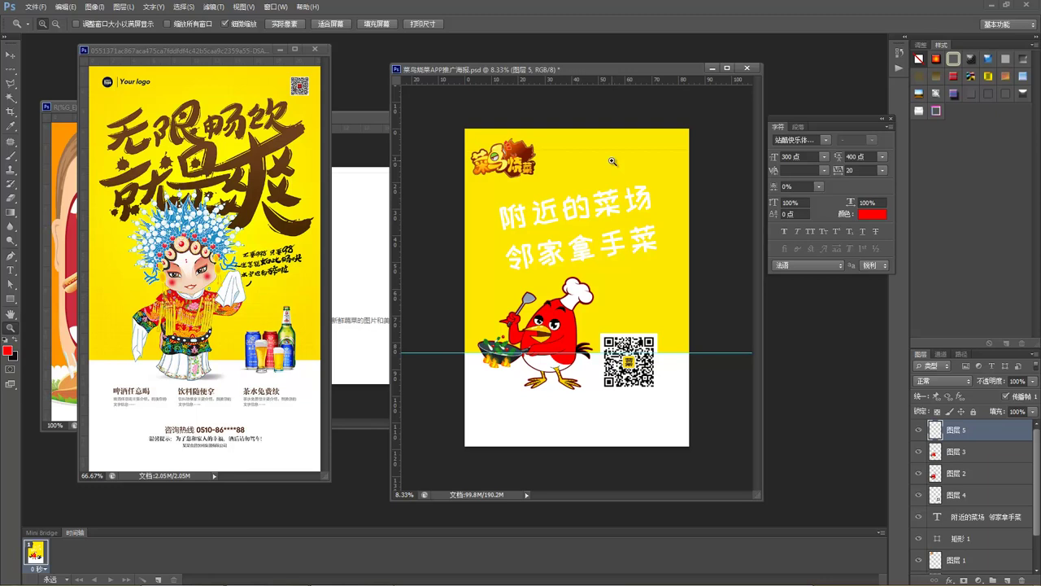
pyautogui.press('v')
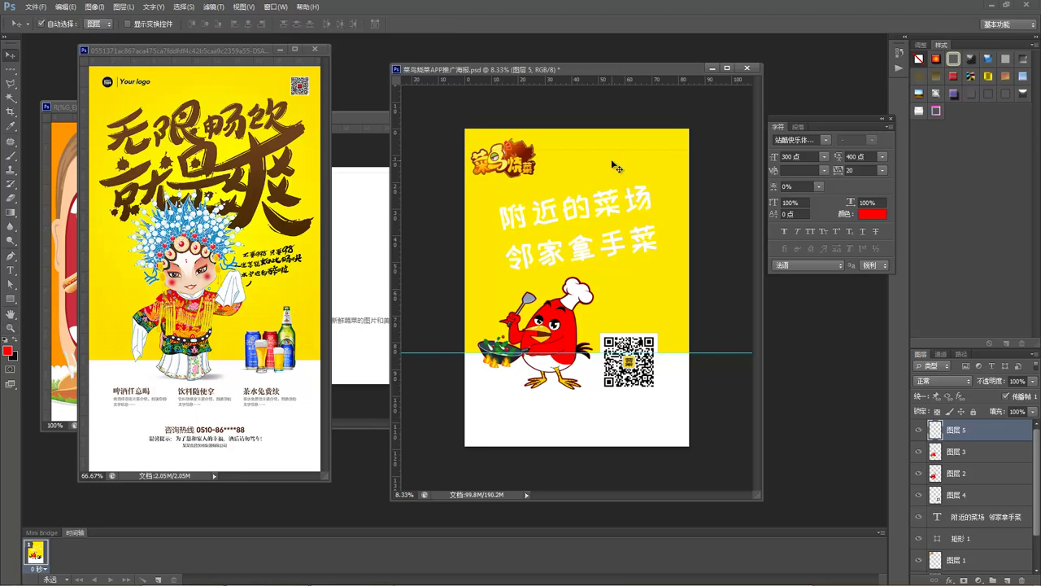
pyautogui.hotkey('ctrl', 'j')
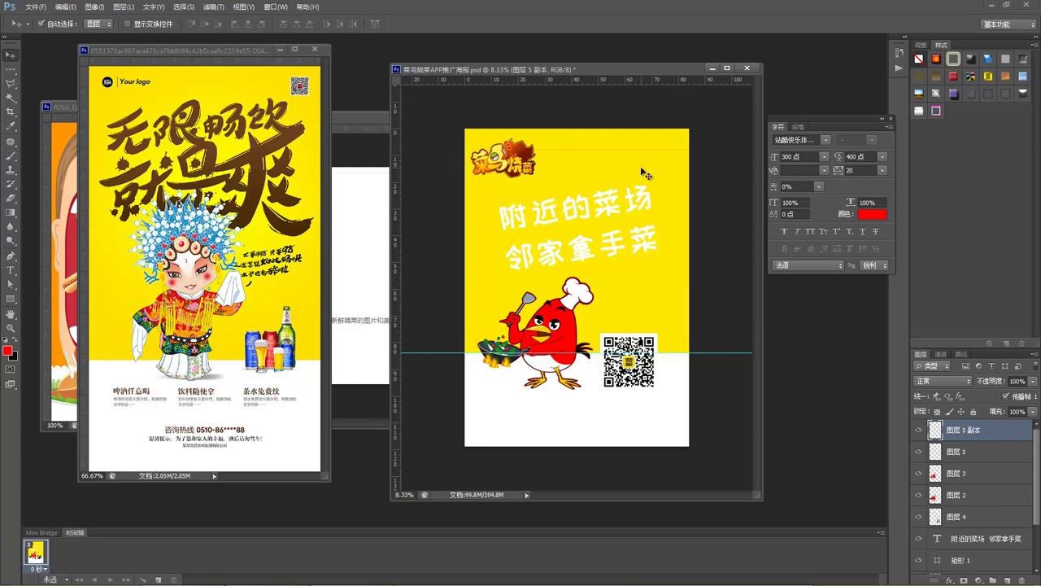
pyautogui.hotkey('ctrl', 't')
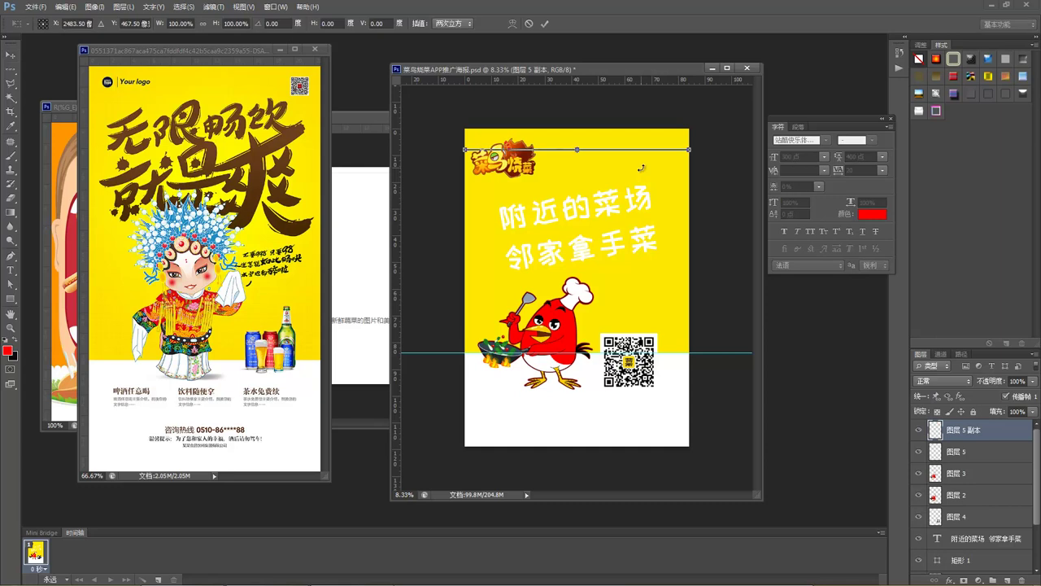
pyautogui.press('Down')
pyautogui.press('Down')
pyautogui.press('Down')
pyautogui.press('Down')
pyautogui.press('Down')
pyautogui.press('Down')
pyautogui.press('Down')
pyautogui.press('Down')
pyautogui.press('Down')
pyautogui.press('Down')
pyautogui.press('Down')
pyautogui.press('Down')
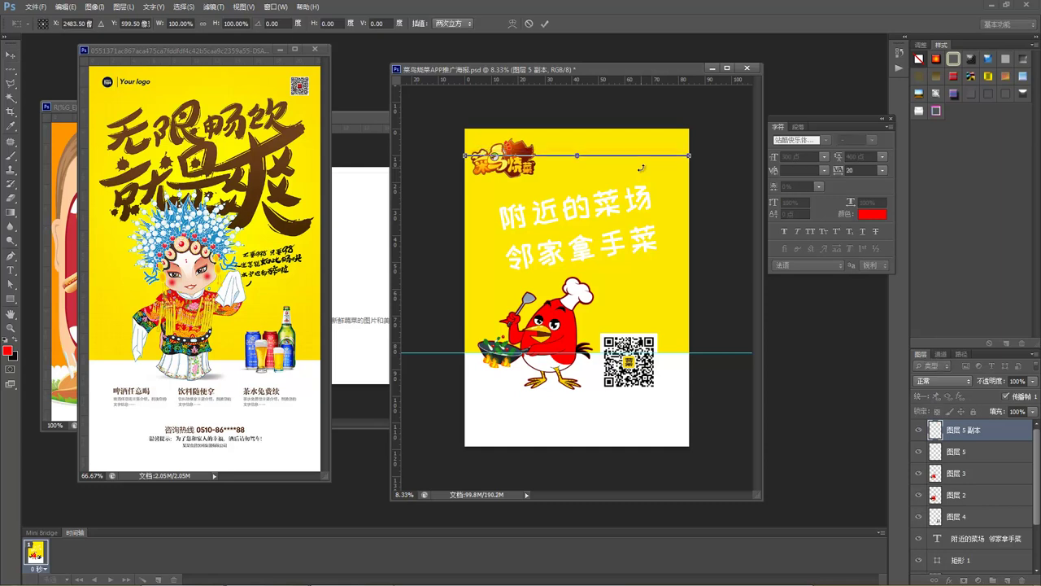
pyautogui.press('Up')
pyautogui.press('Return')
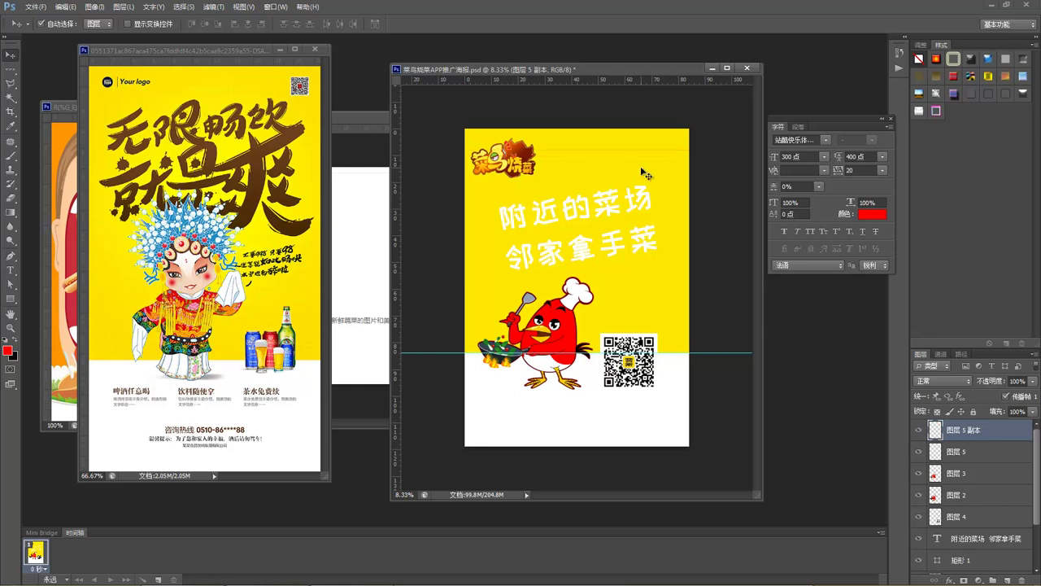
# Transform the duplicated red line downward to Y 623.5 pixels, leaving an even gap below the original line.
pyautogui.hotkey('ctrl', 't')
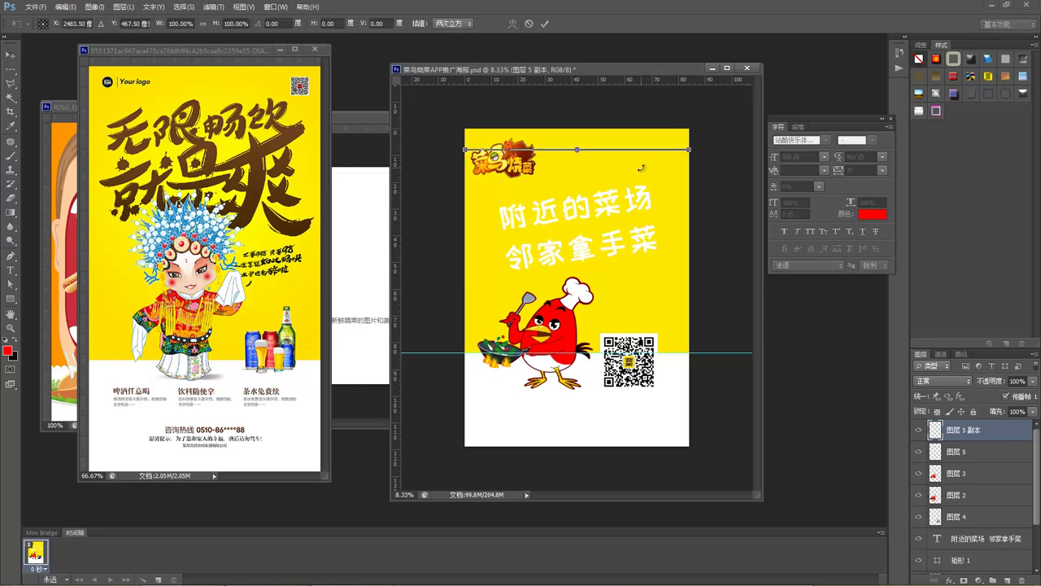
pyautogui.press('Down')
pyautogui.press('Down')
pyautogui.press('Down')
pyautogui.press('Down')
pyautogui.press('Down')
pyautogui.press('Down')
pyautogui.press('Down')
pyautogui.press('Down')
pyautogui.press('Down')
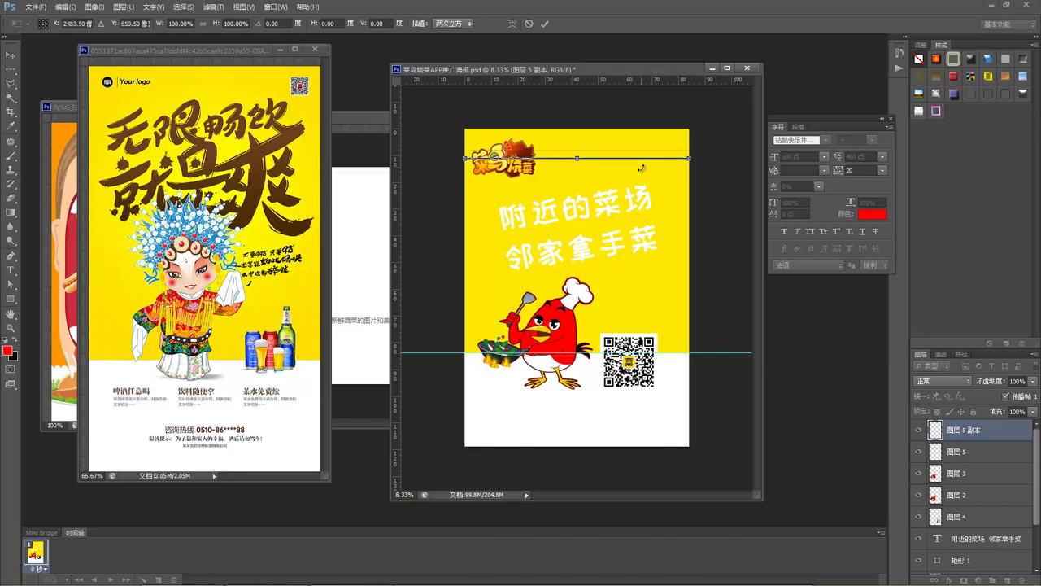
pyautogui.press('Up')
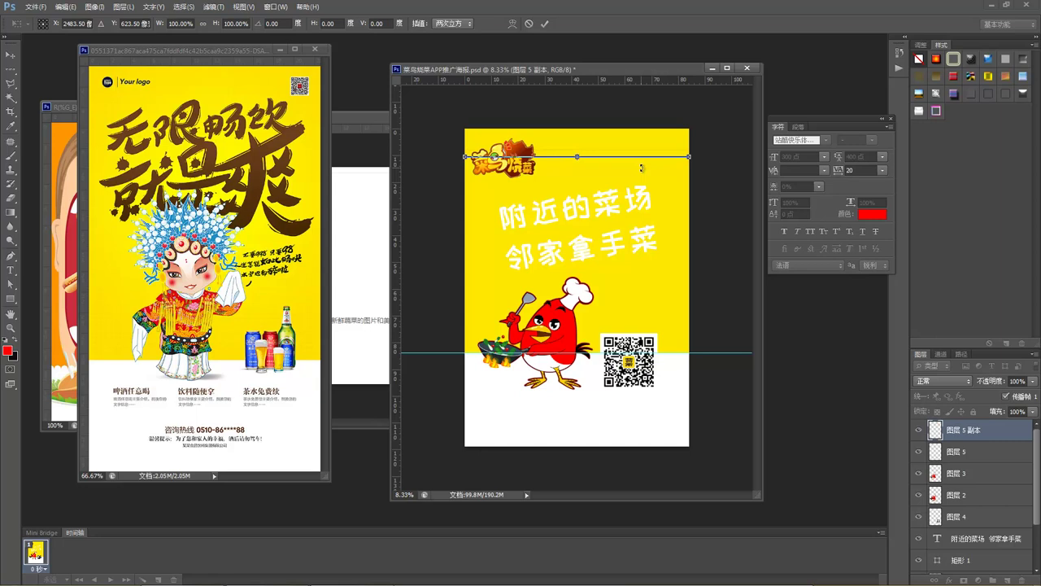
pyautogui.press('Return')
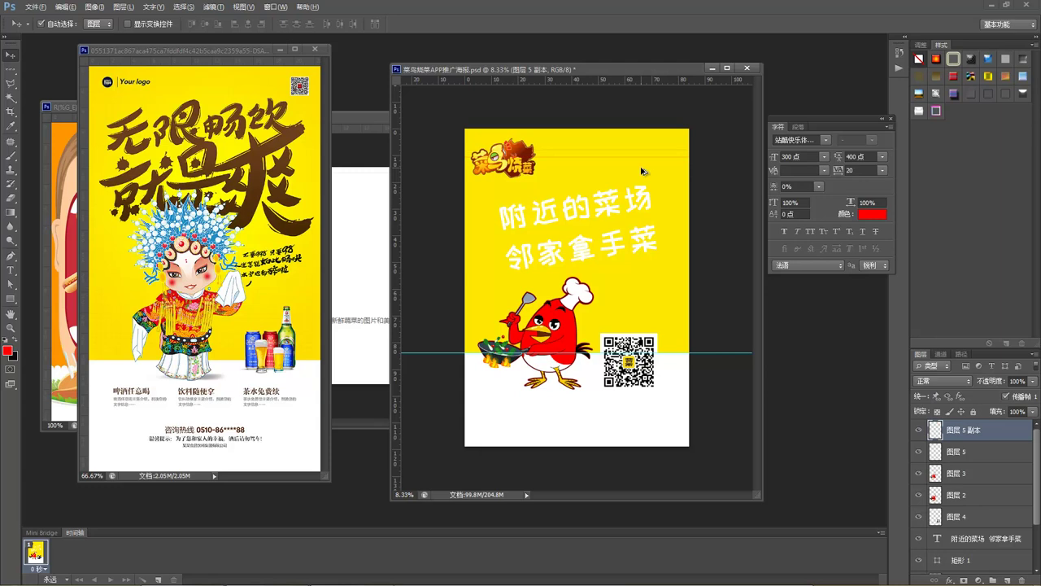
# Repeat the duplicate-and-offset transform of the red line until evenly spaced copies fill the yellow area down to the guide.
pyautogui.hotkey('ctrl', 'j')
pyautogui.hotkey('ctrl', 'j')
pyautogui.hotkey('ctrl', 'j')
pyautogui.hotkey('ctrl', 'j')
pyautogui.hotkey('ctrl', 'j')
pyautogui.hotkey('ctrl', 'j')
pyautogui.hotkey('ctrl', 'j')
pyautogui.hotkey('ctrl', 'j')
pyautogui.hotkey('ctrl', 'j')
pyautogui.hotkey('ctrl', 'j')
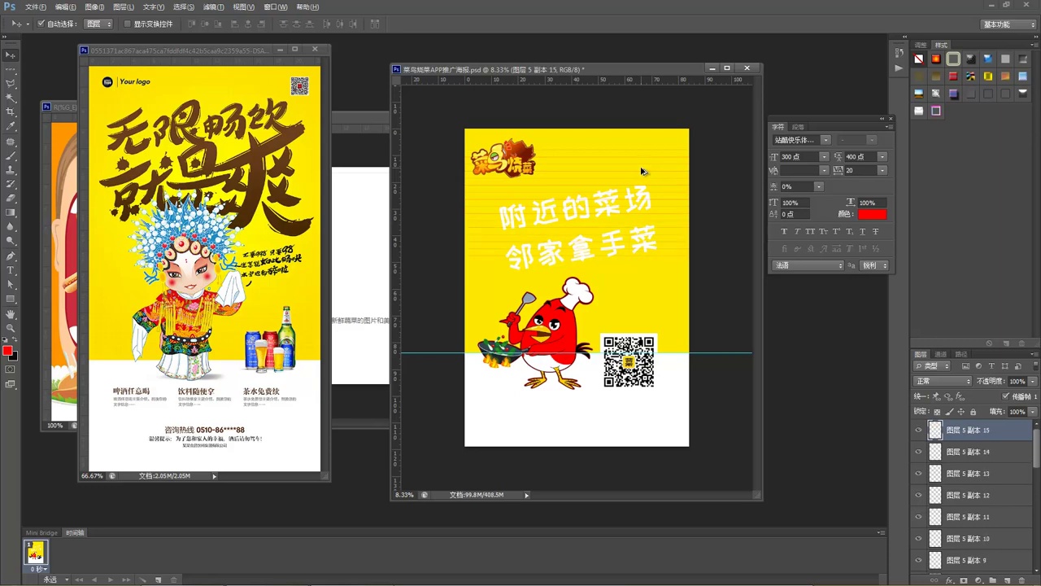
pyautogui.hotkey('ctrl', 'j')
pyautogui.hotkey('ctrl', 'j')
pyautogui.hotkey('ctrl', 'j')
pyautogui.hotkey('ctrl', 'j')
pyautogui.hotkey('ctrl', 'j')
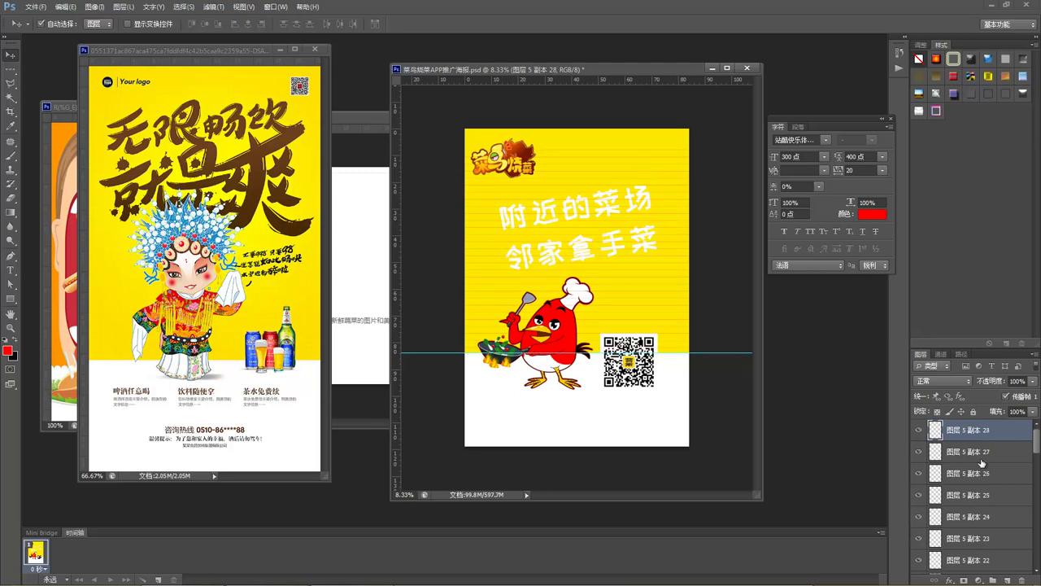
# Select all line layers from 图层 5 副本 28 down to 图层 5 and merge them into one layer.
pyautogui.scroll(-1, 1004, 461)
pyautogui.scroll(-5, 1003, 462)
pyautogui.scroll(-5, 998, 496)
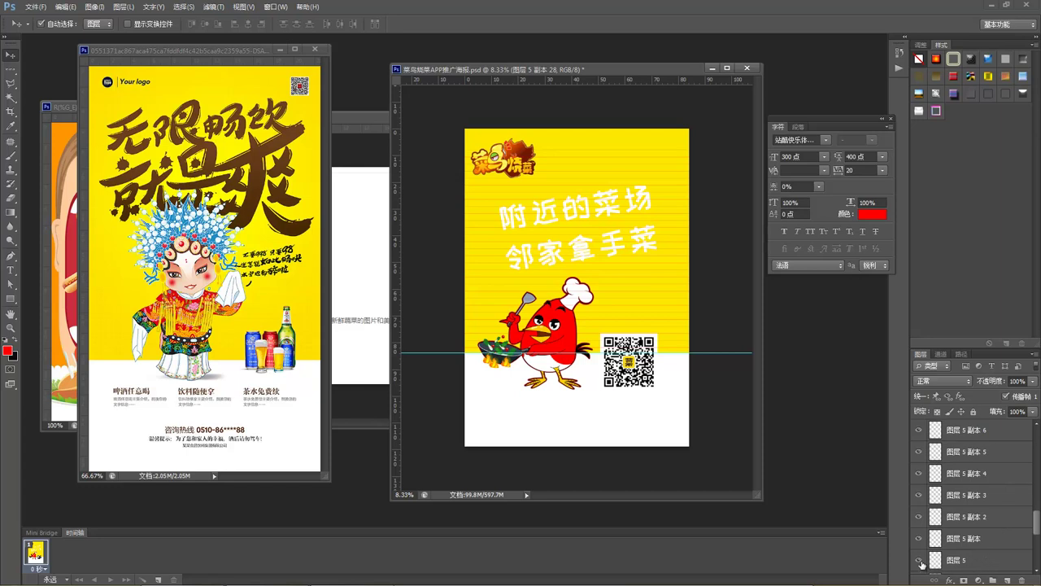
pyautogui.keyDown('shift'); pyautogui.click(980, 563); pyautogui.keyUp('shift')
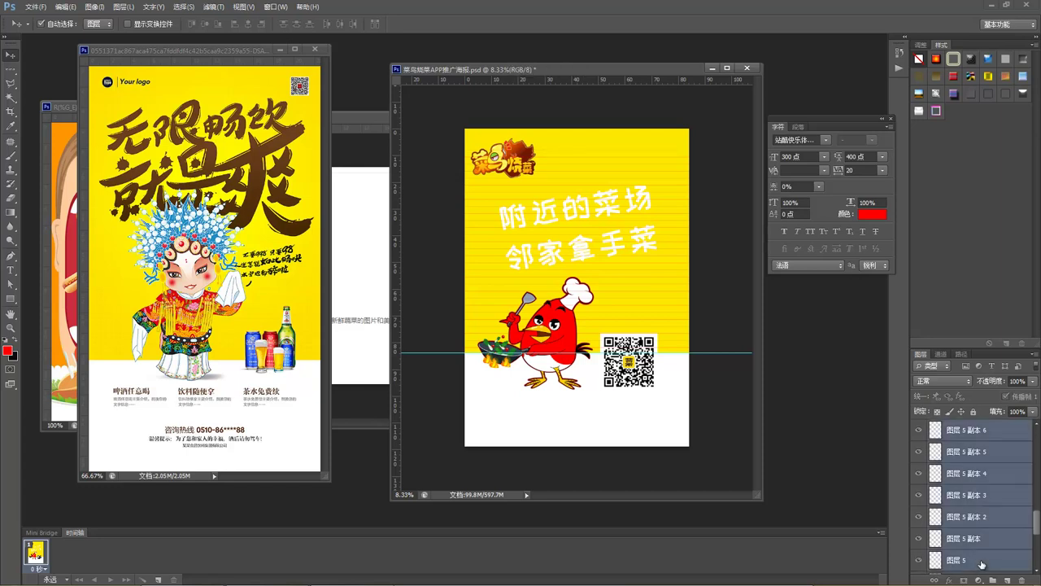
pyautogui.scroll(-1, 991, 540)
pyautogui.scroll(12, 992, 540)
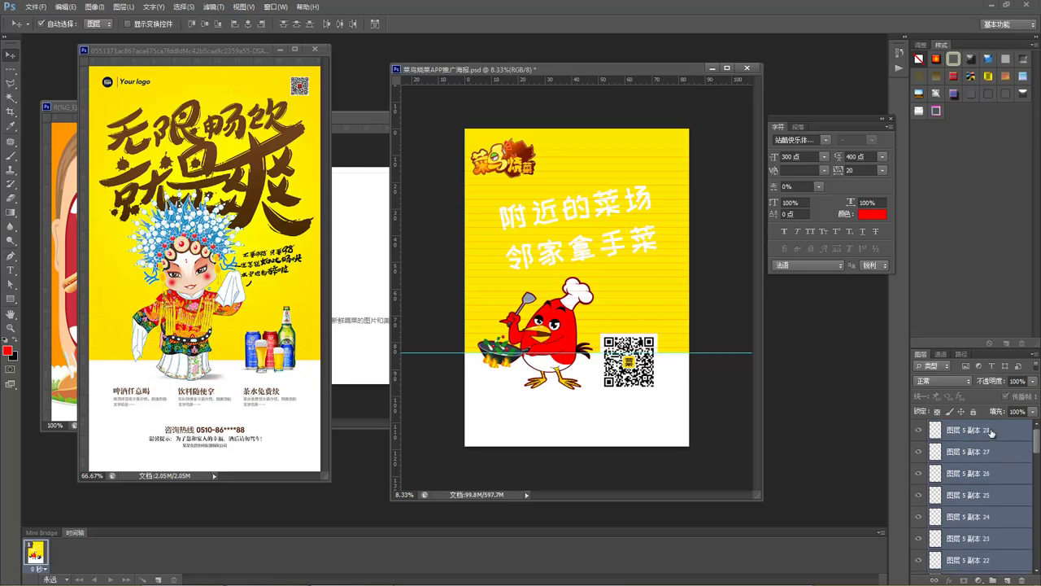
pyautogui.click(992, 433)
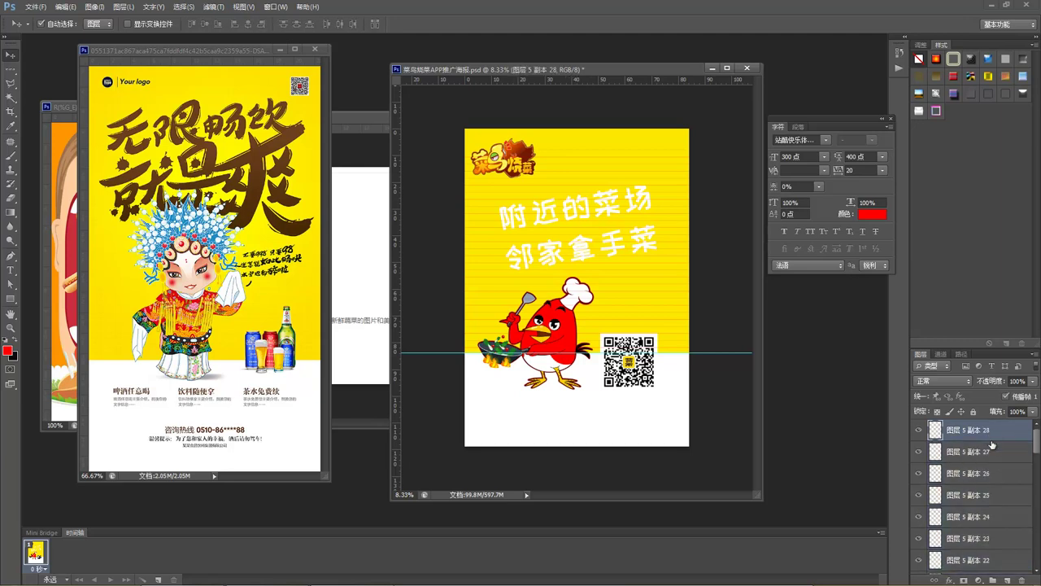
pyautogui.scroll(-10, 988, 499)
pyautogui.scroll(-1, 987, 538)
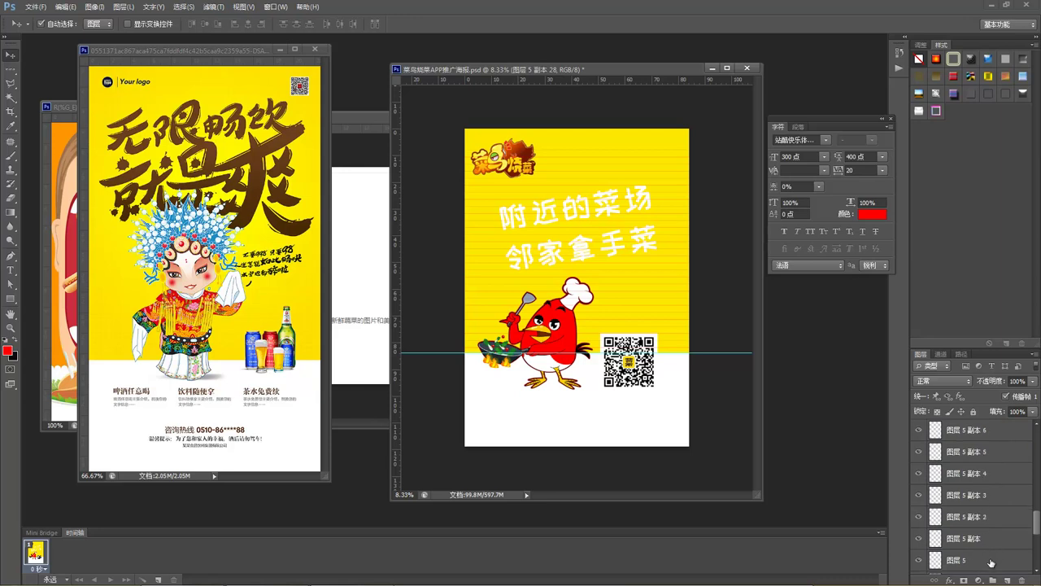
pyautogui.keyDown('shift'); pyautogui.click(990, 561); pyautogui.keyUp('shift')
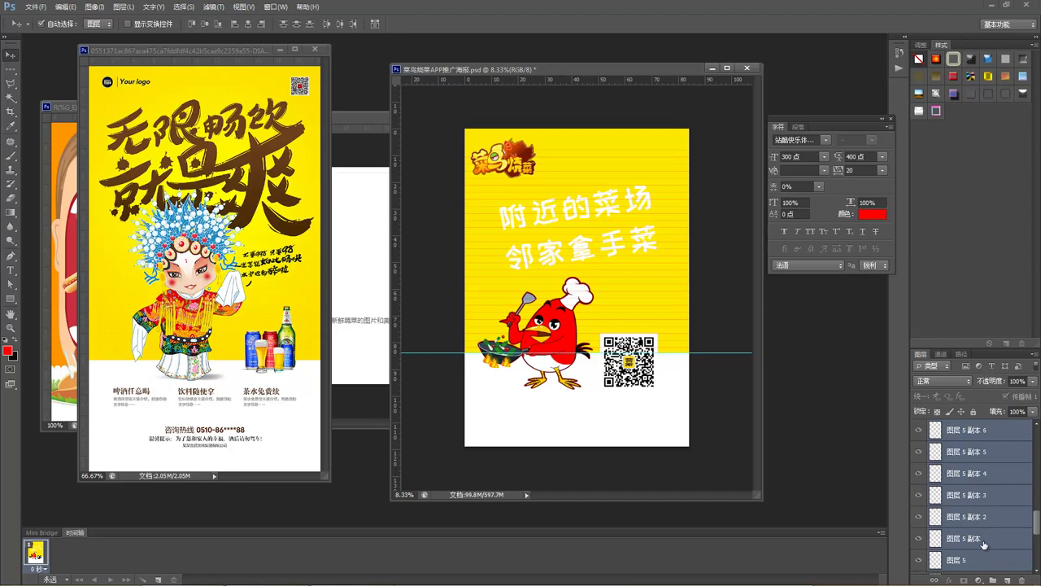
pyautogui.scroll(2, 974, 518)
pyautogui.hotkey('ctrl', 'e')
pyautogui.scroll(2, 974, 519)
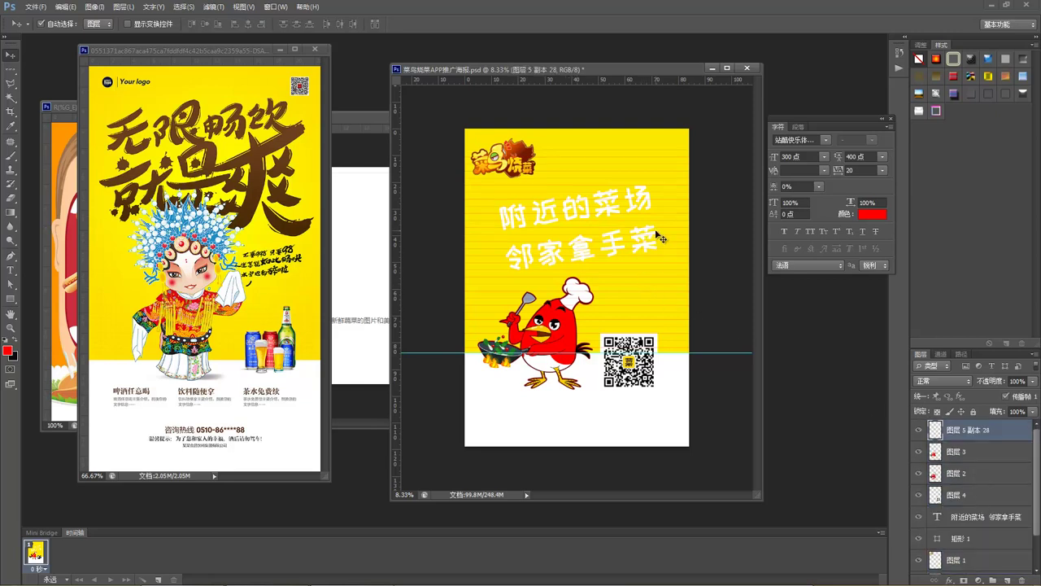
# Duplicate the merged horizontal lines layer and rotate the copy 90 degrees to form a grid.
pyautogui.hotkey('ctrl', 'j')
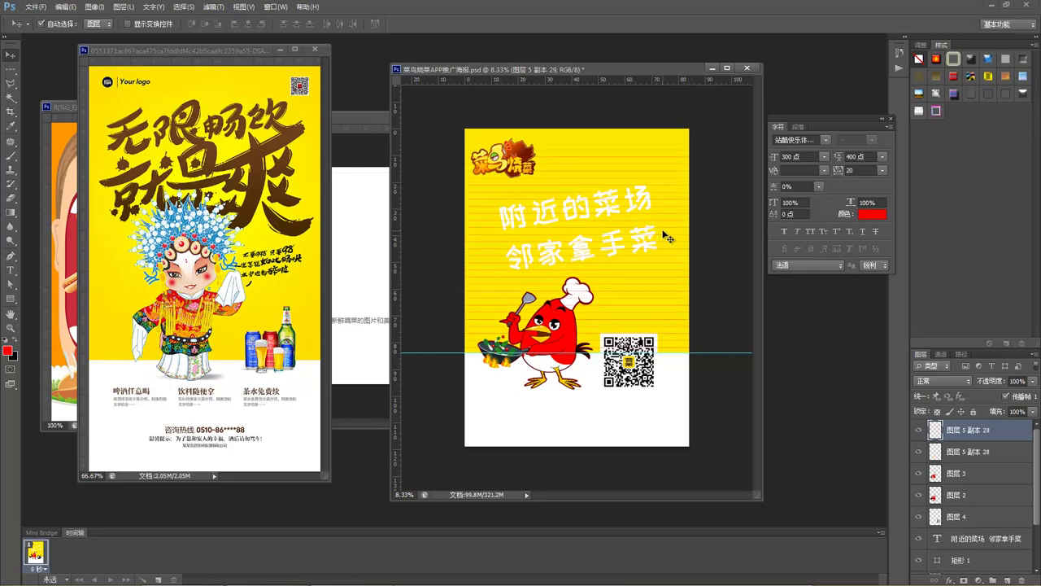
pyautogui.hotkey('ctrl', 't')
pyautogui.moveTo(716, 186); pyautogui.dragTo(638, 336)
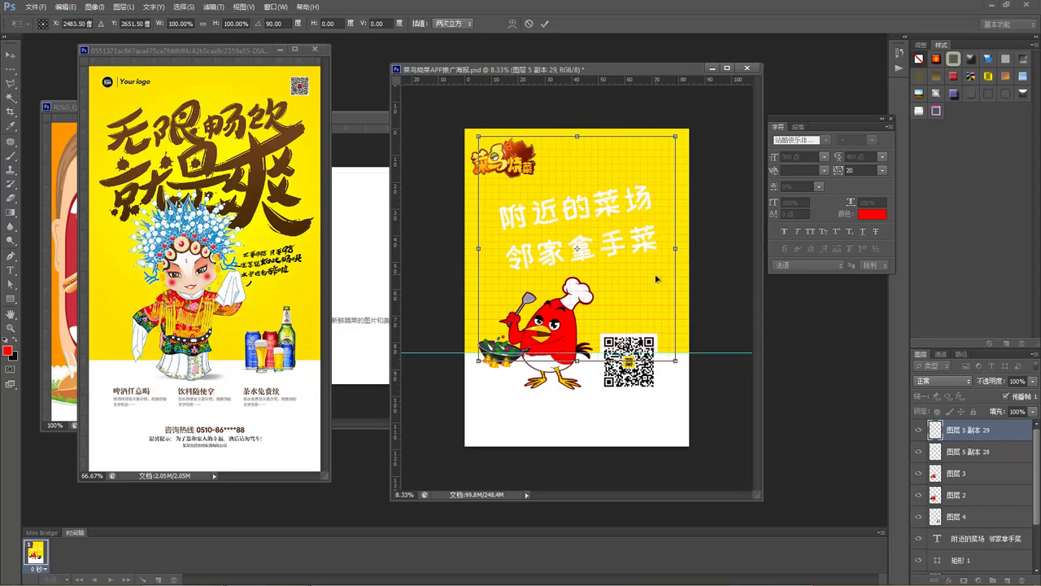
pyautogui.press('Return')
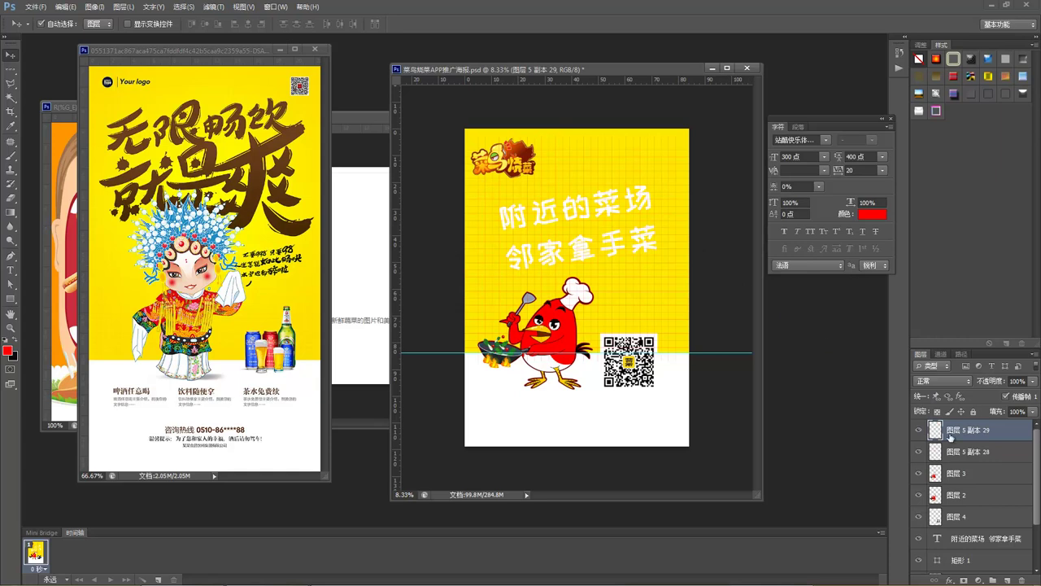
# Enlarge both line layers together until the grid covers the whole yellow area, and merge them into one layer.
pyautogui.keyDown('shift'); pyautogui.click(976, 453); pyautogui.keyUp('shift')
pyautogui.hotkey('ctrl', 't')
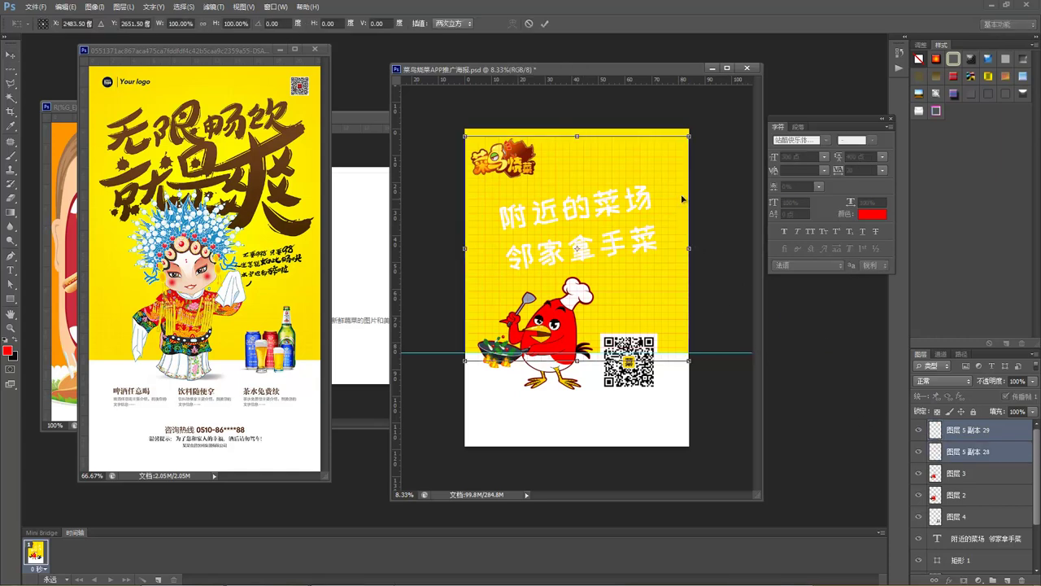
pyautogui.moveTo(692, 137); pyautogui.dragTo(710, 124)
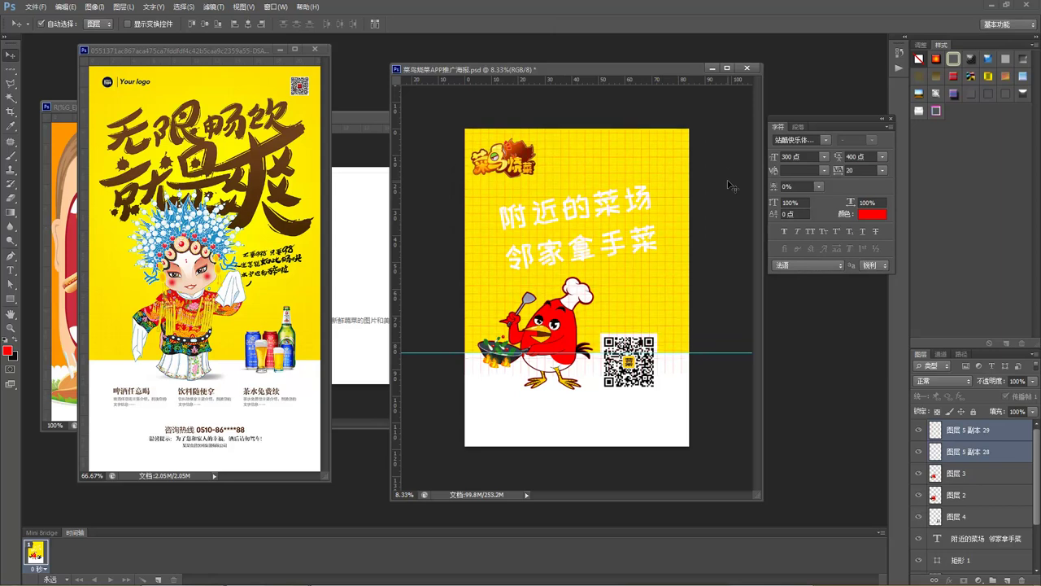
pyautogui.hotkey('ctrl', 'e')
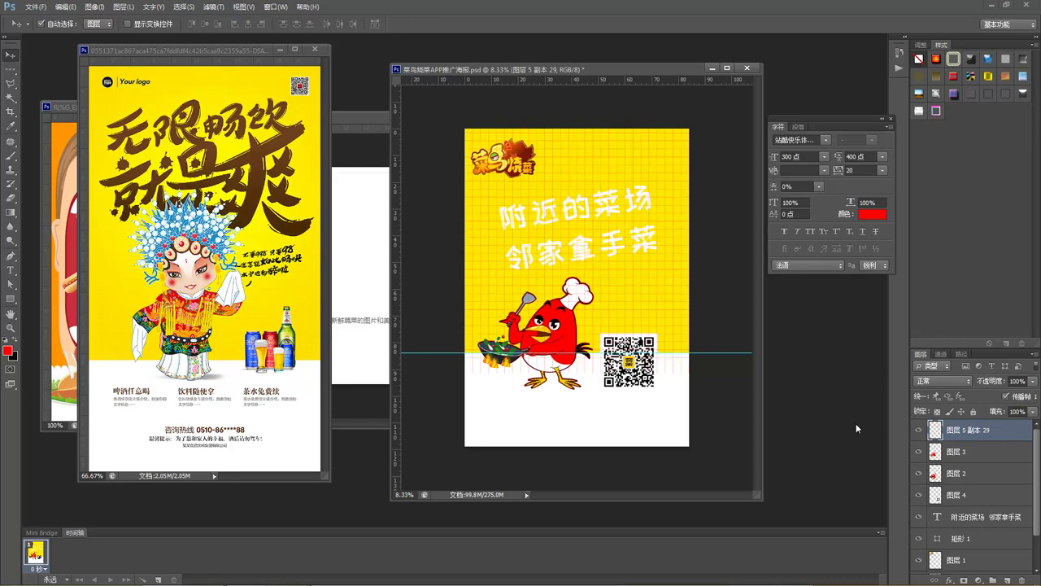
# Send the grid layer down the stack to just below 图层 1, behind the white band, slogan, bird and QR code.
pyautogui.hotkey('ctrl', '[')
pyautogui.hotkey('ctrl', '[')
pyautogui.hotkey('ctrl', '[')
pyautogui.hotkey('ctrl', '[')
pyautogui.hotkey('ctrl', '[')
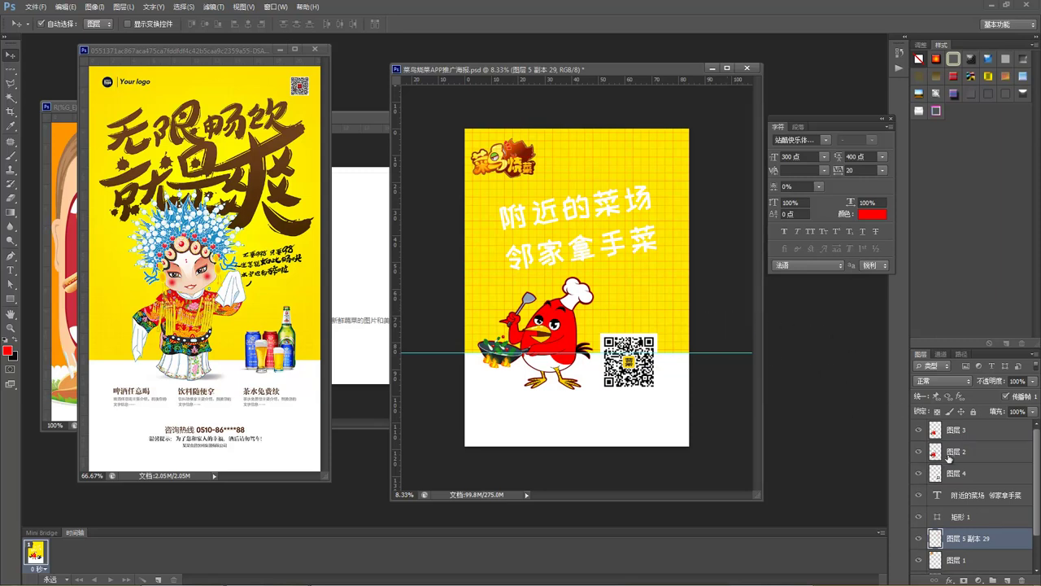
pyautogui.hotkey('ctrl', '[')
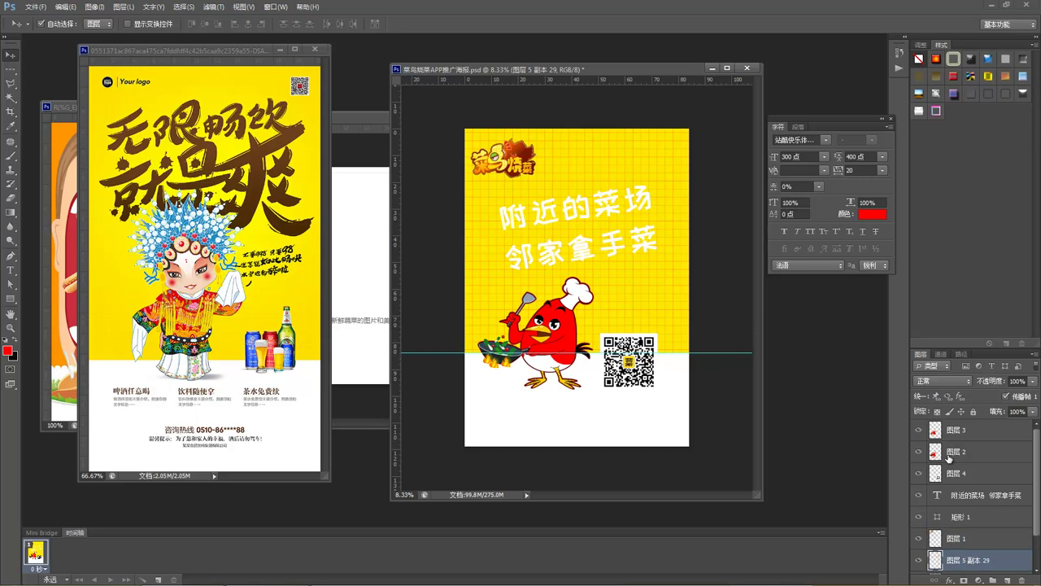
# Reduce the opacity of the merged grid layer (图层 5 副本 29) to 20%.
pyautogui.scroll(-2, 1001, 494)
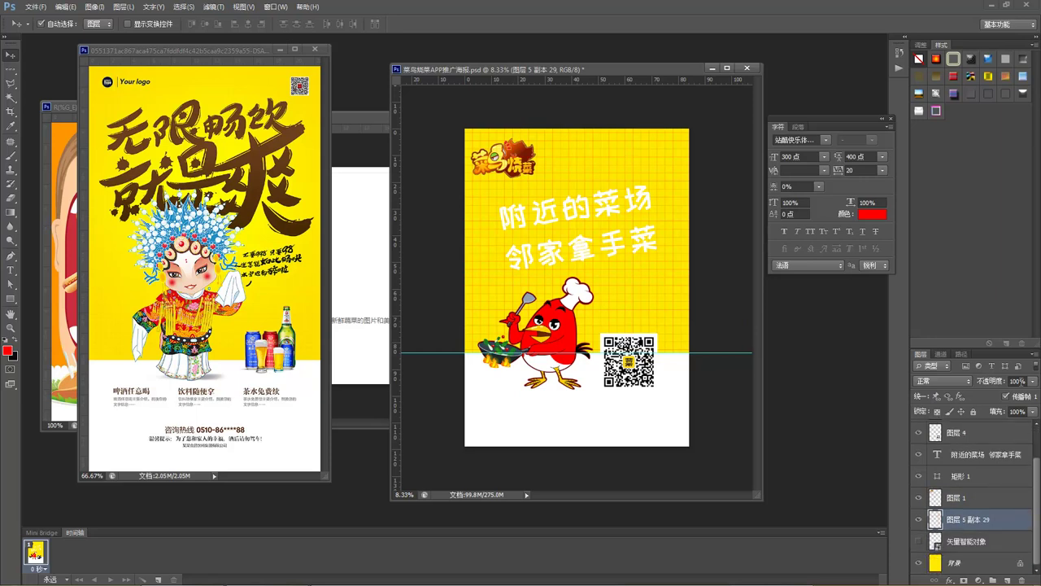
pyautogui.click(1017, 381)
pyautogui.write('50')
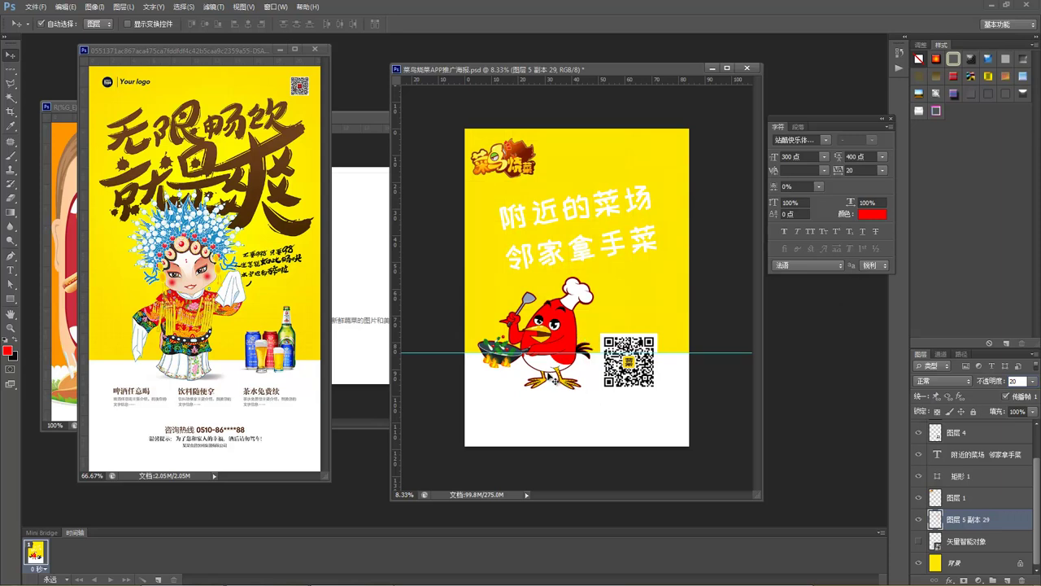
# Shift the two-line white slogan slightly up and to the left on the yellow area.
pyautogui.moveTo(558, 262); pyautogui.dragTo(543, 247)
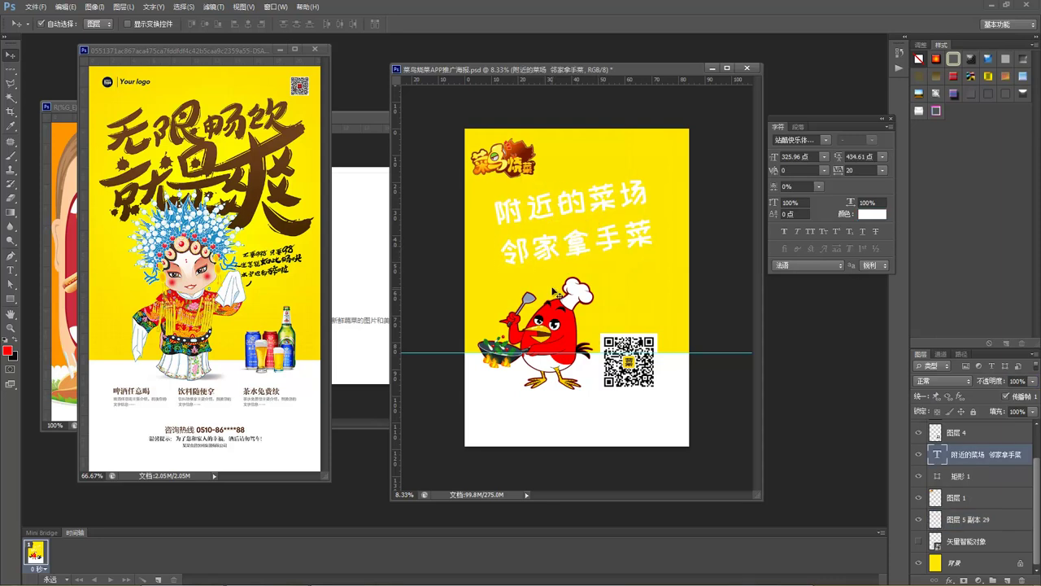
pyautogui.click(558, 333)
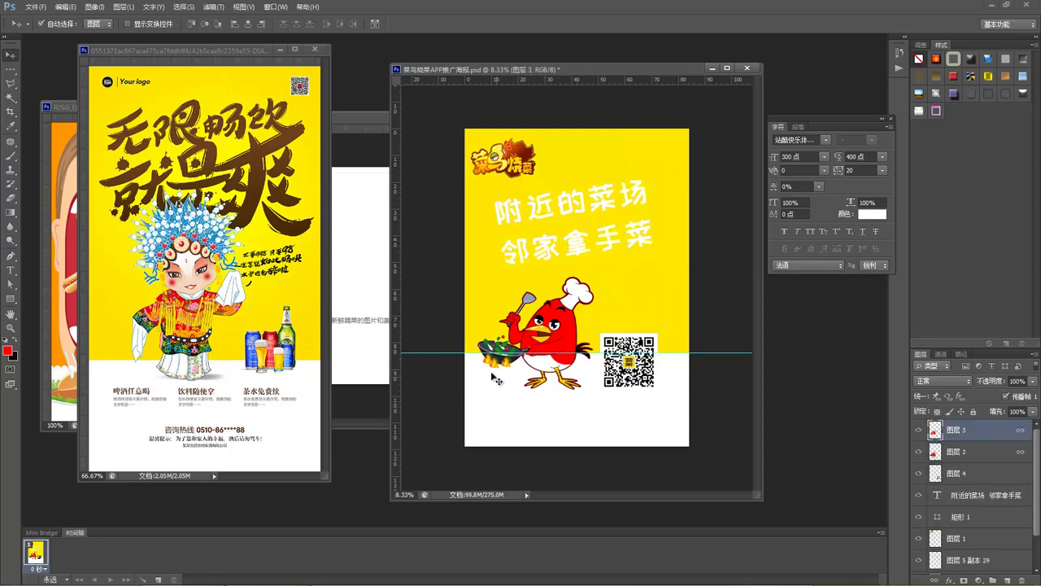
# Close the 我是吃货 reference image and arrange the requirements document 菜鸟烧菜APP委托需求.psd beside the poster, with the poster active.
pyautogui.click(65, 205)
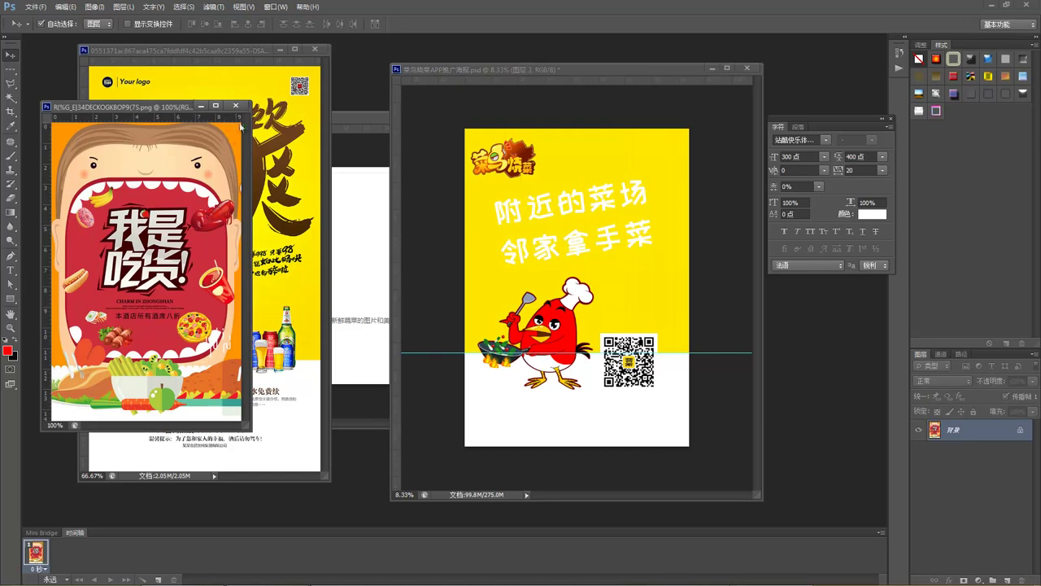
pyautogui.click(238, 107)
pyautogui.click(358, 213)
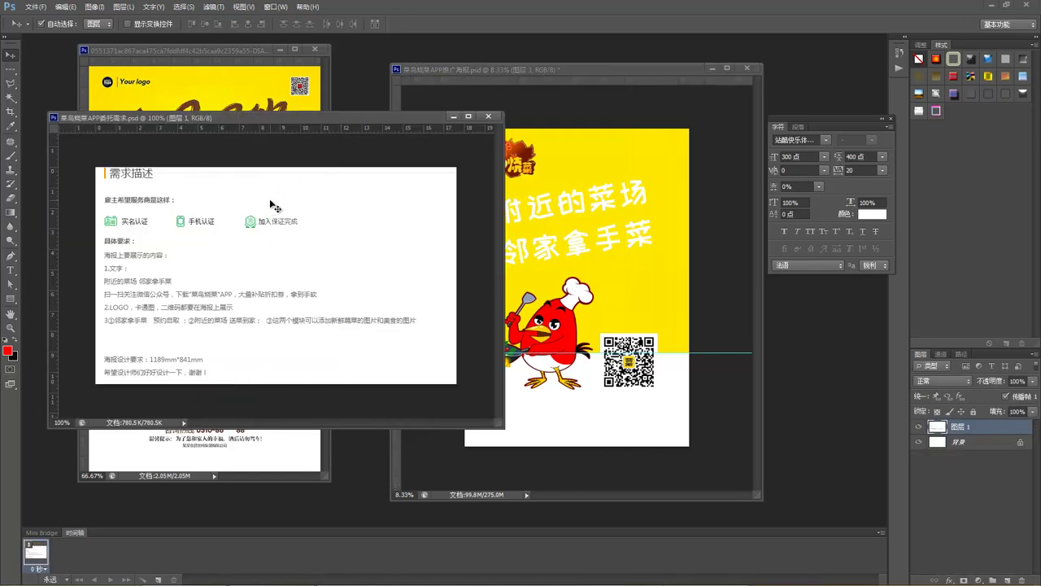
pyautogui.click(11, 270)
pyautogui.moveTo(268, 119); pyautogui.dragTo(252, 75)
pyautogui.click(513, 69)
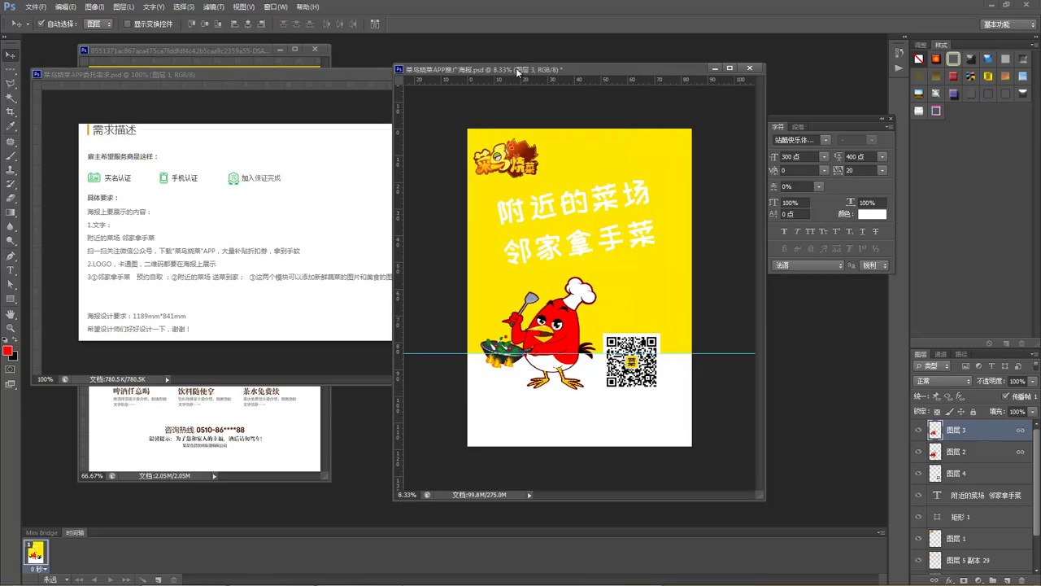
# Start a new text line on the white band below the bird with the font size set to 20 点.
pyautogui.click(10, 271)
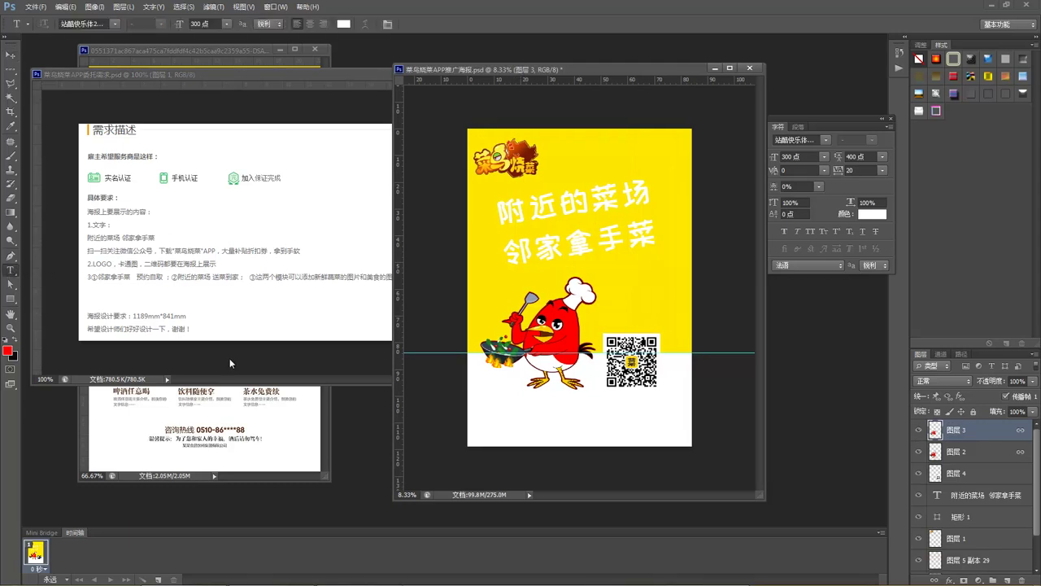
pyautogui.click(493, 415)
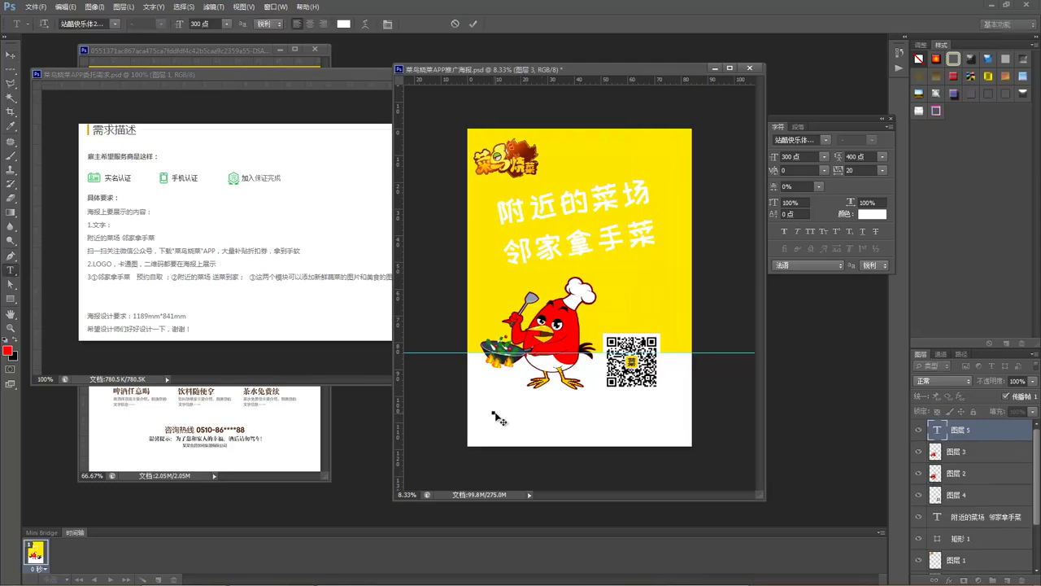
pyautogui.doubleClick(198, 23)
pyautogui.write('20')
pyautogui.press('Return')
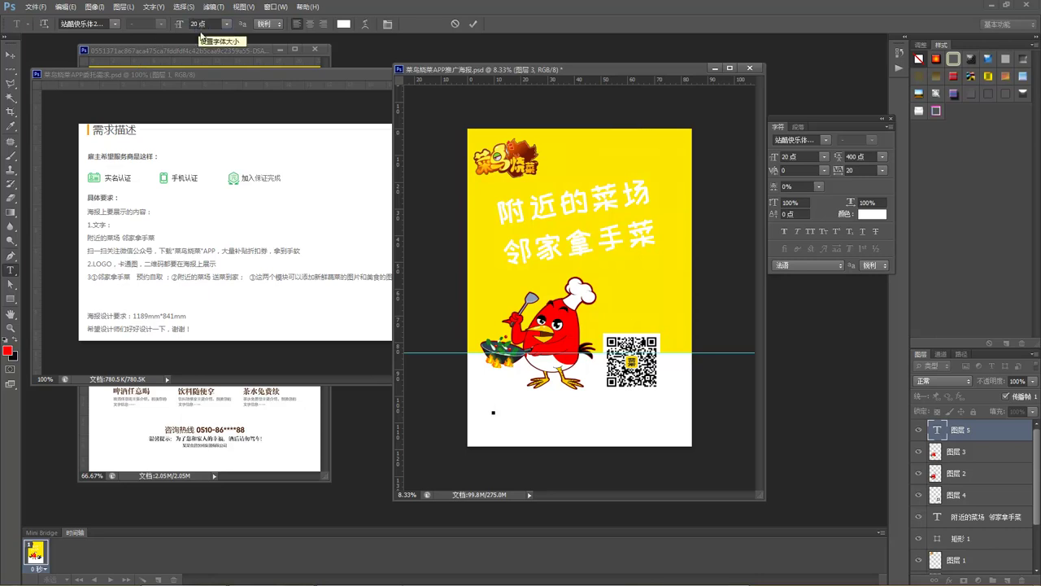
# Change the new text's colour to dark red 630501, sampled from the bird artwork.
pyautogui.click(344, 24)
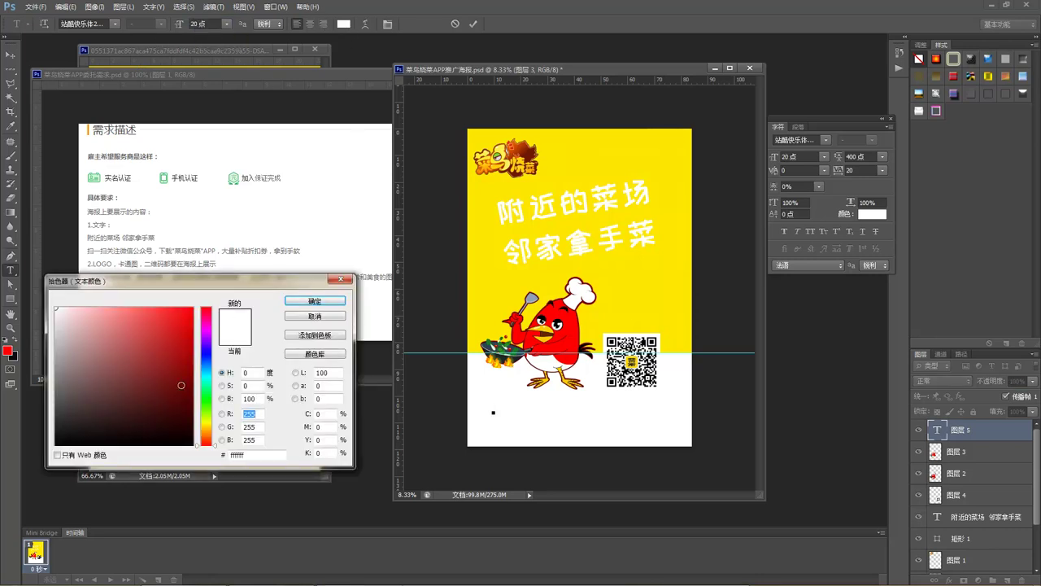
pyautogui.click(117, 389)
pyautogui.moveTo(210, 422); pyautogui.dragTo(209, 429)
pyautogui.click(209, 421)
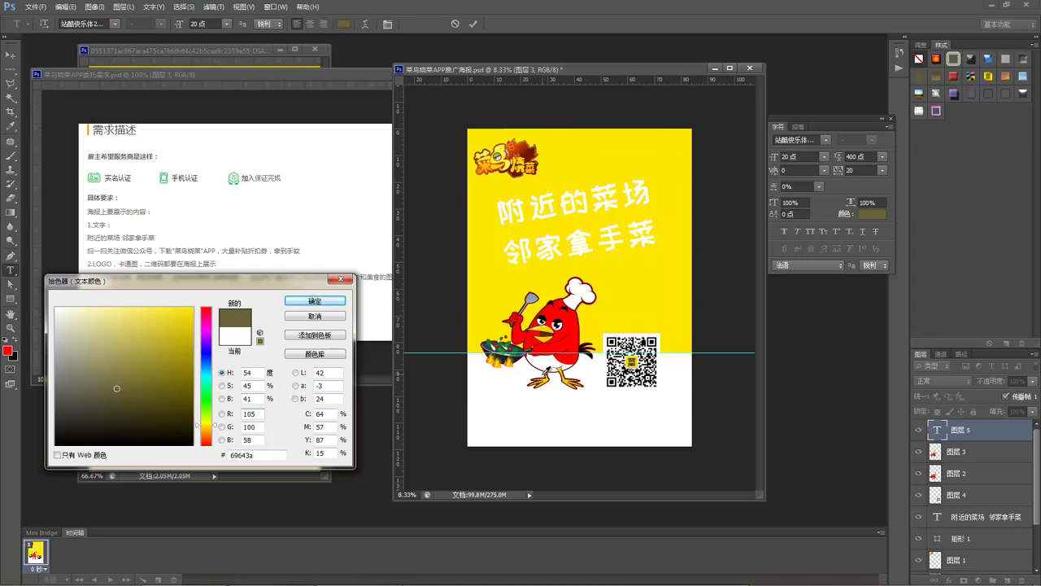
pyautogui.click(551, 374)
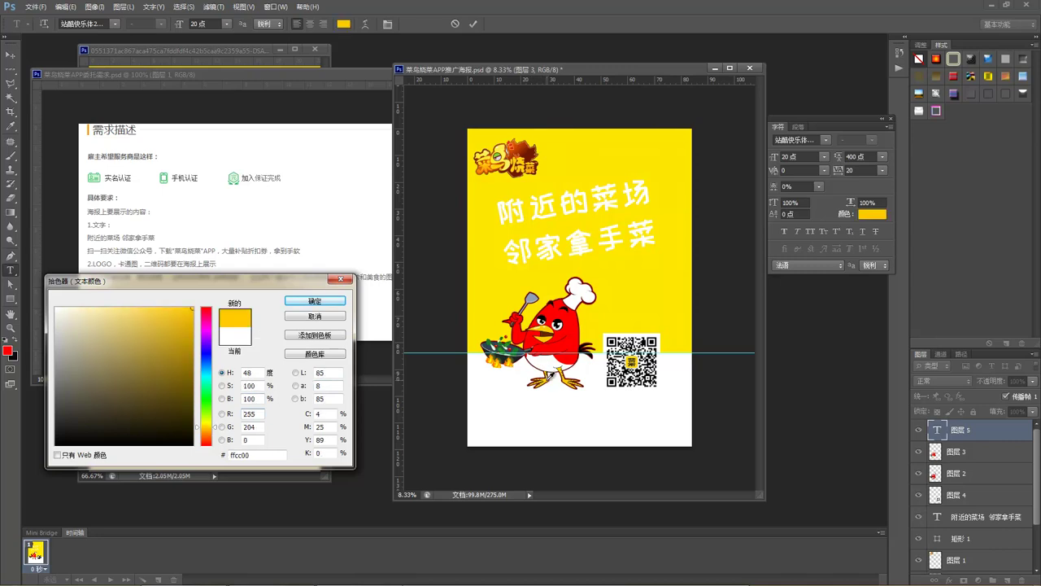
pyautogui.click(549, 370)
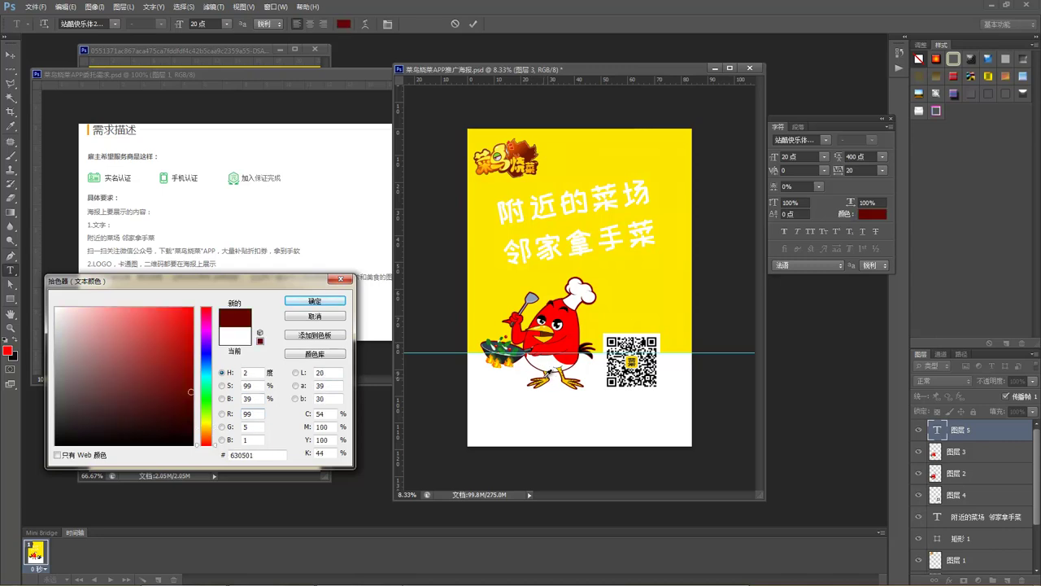
pyautogui.click(314, 301)
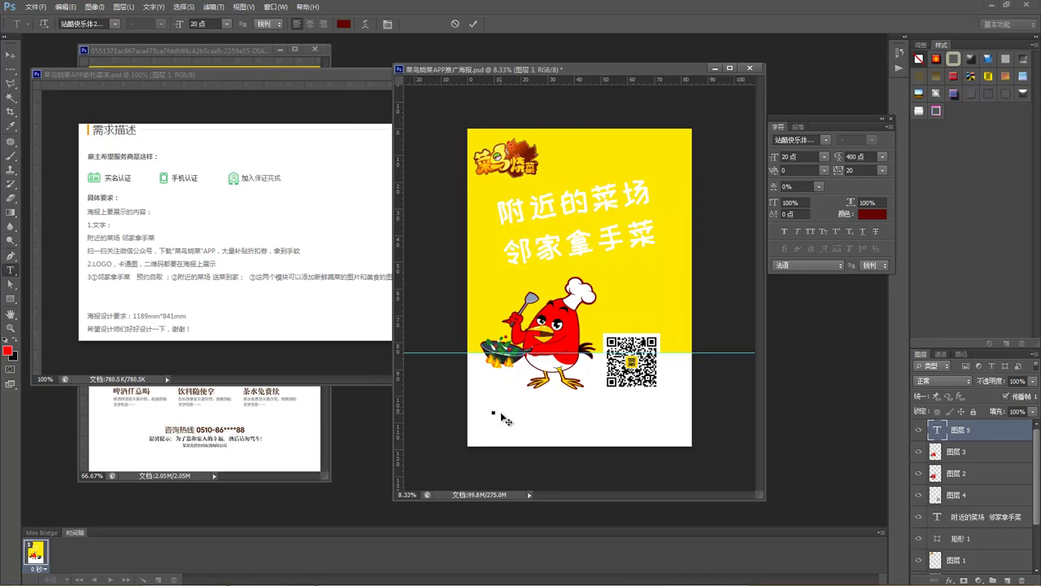
# Set the font size to 100 点 and enter the text 邻家拿手菜 预约自取.
pyautogui.click(199, 24)
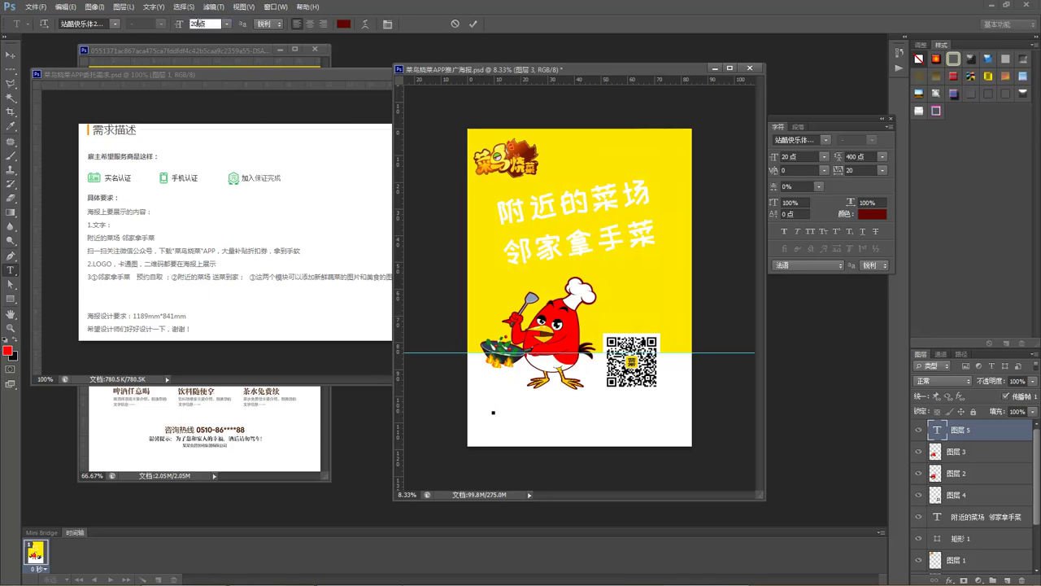
pyautogui.write('100')
pyautogui.press('Return')
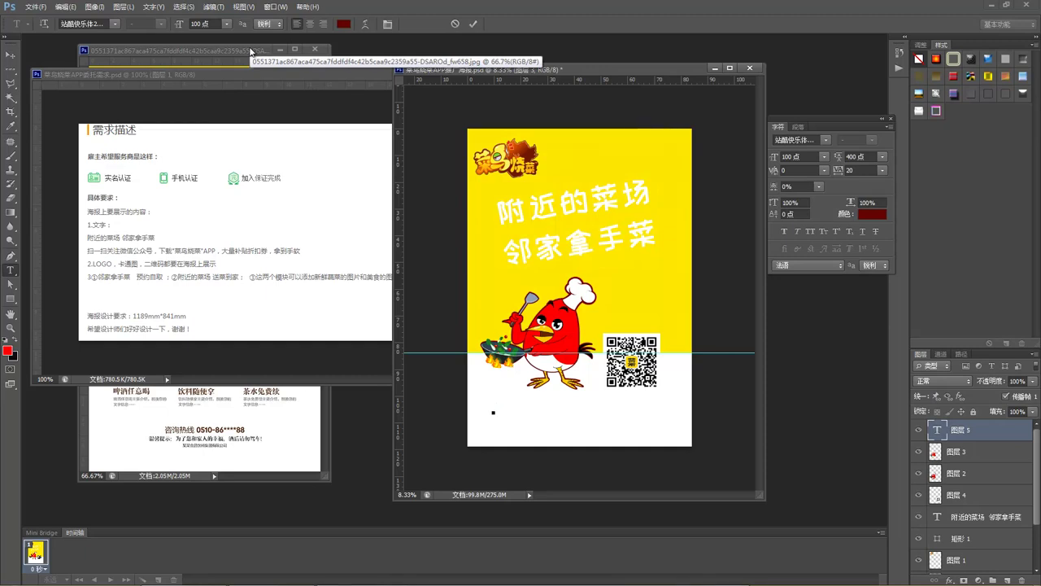
pyautogui.write('邻家')
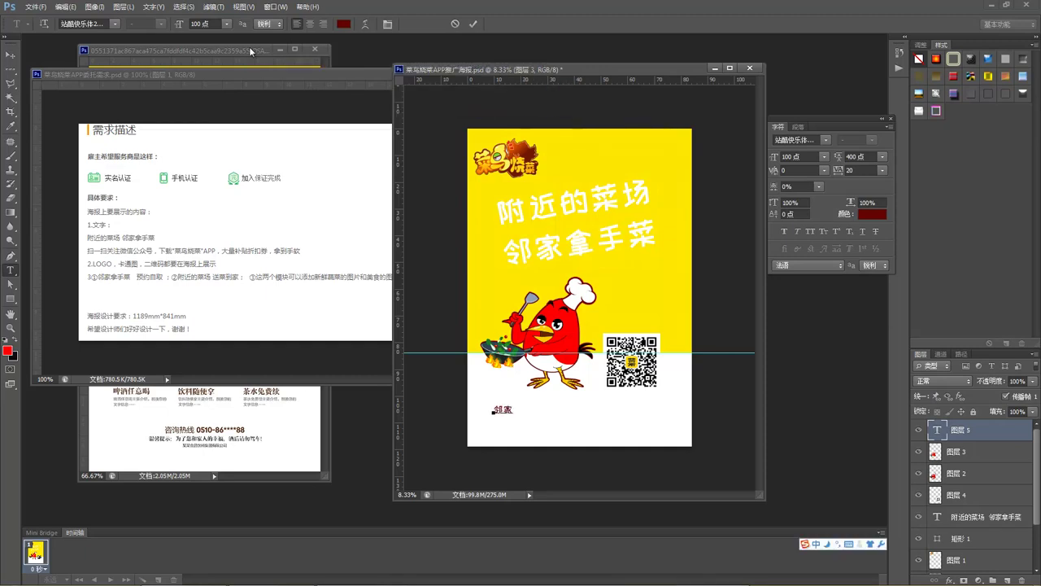
pyautogui.write('nashoucai')
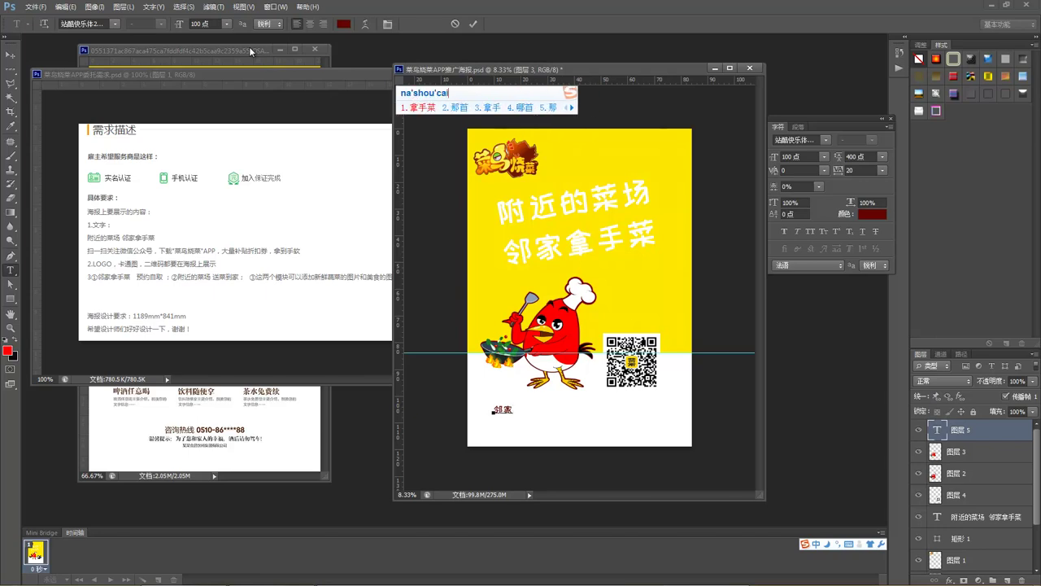
pyautogui.press('space')
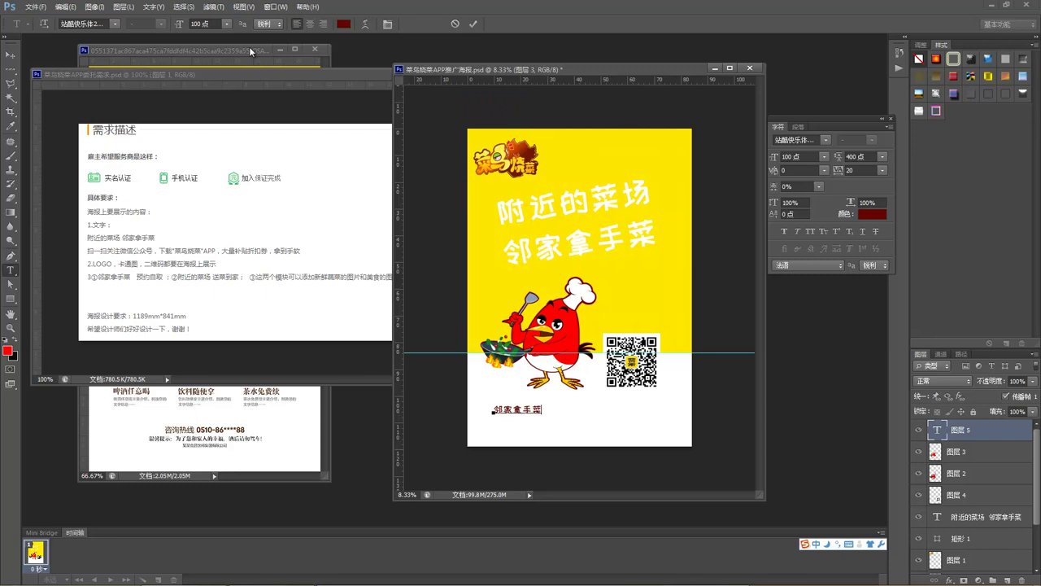
pyautogui.write('yuy')
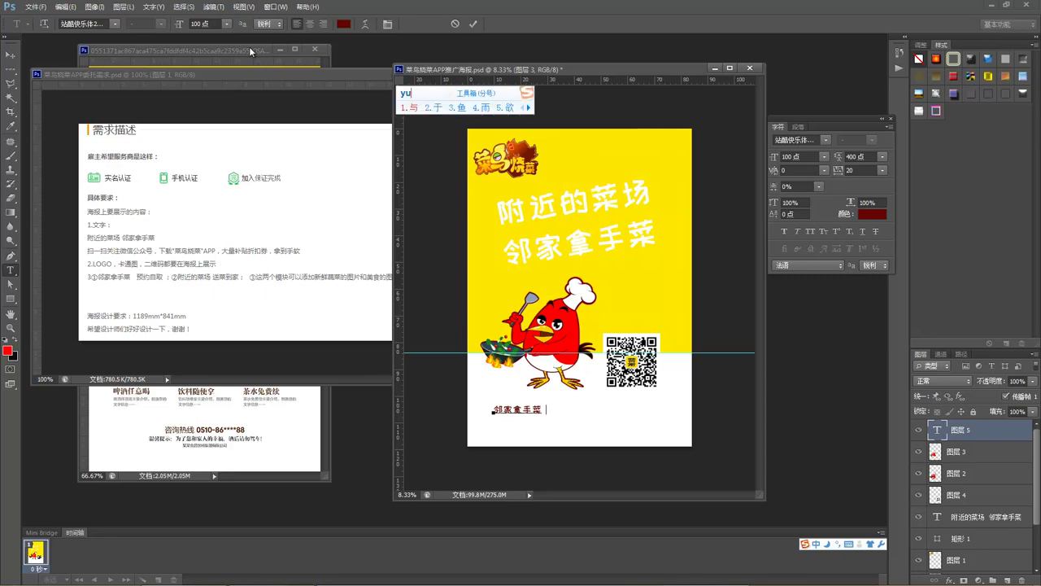
pyautogui.write('ue')
pyautogui.press('space')
pyautogui.write('ziqu')
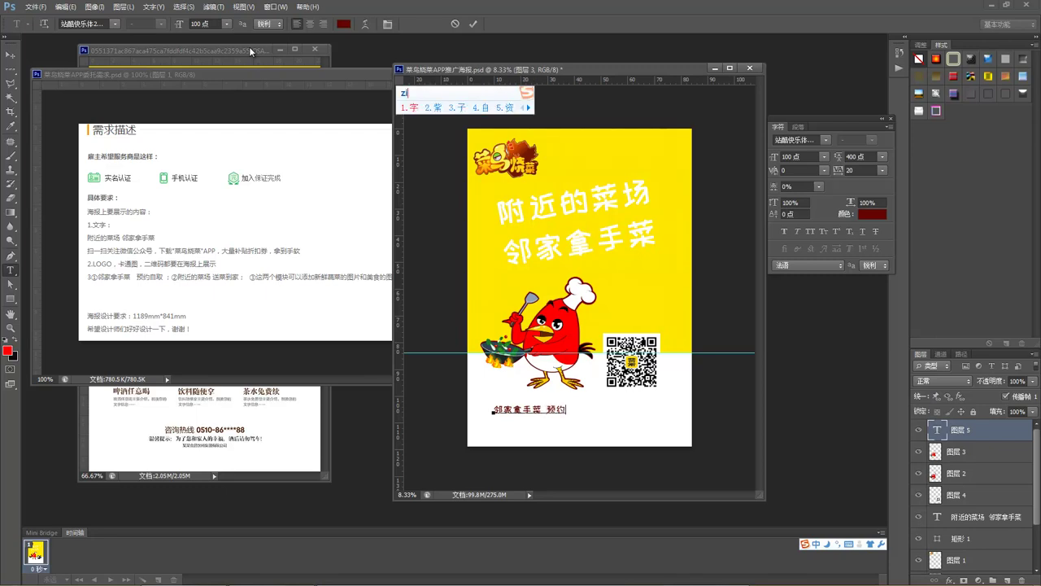
pyautogui.press('space')
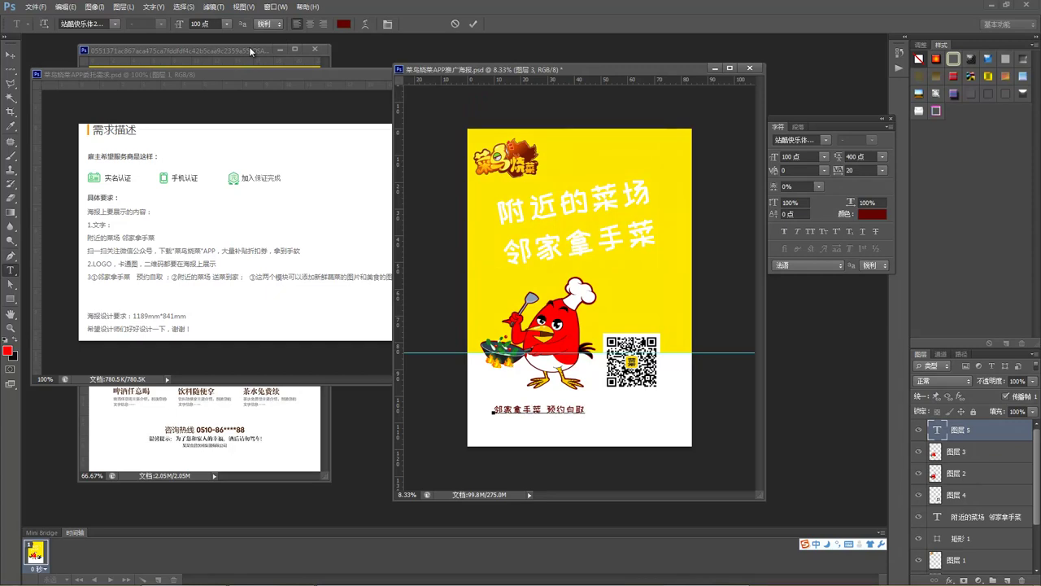
# Number the text by putting 1、 before 邻家拿手菜 and adding 2、 after 预约自取.
pyautogui.hotkey('ctrl', 'a')
pyautogui.write('.')
pyautogui.press('BackSpace')
pyautogui.press('BackSpace')
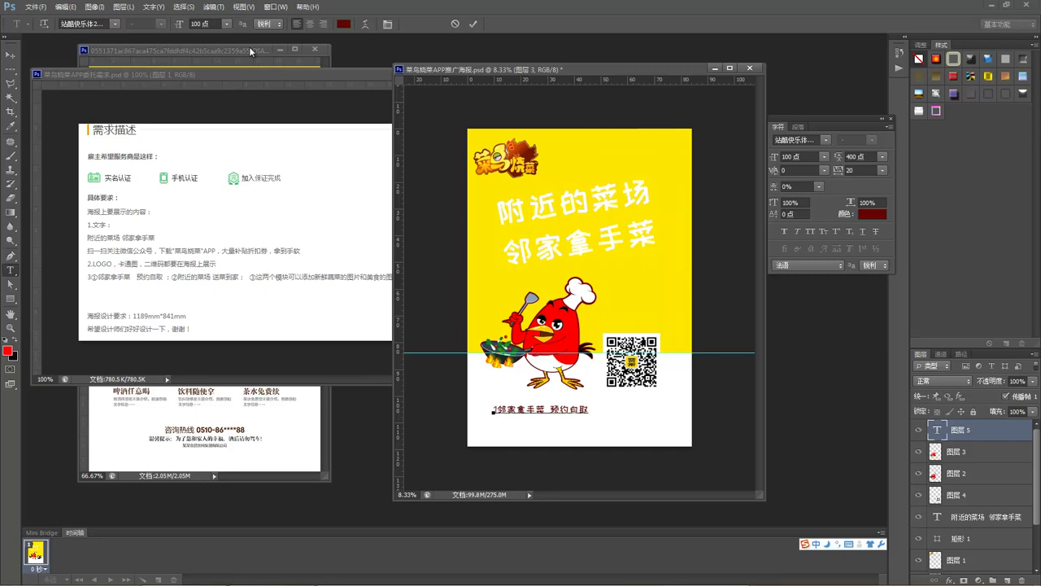
pyautogui.write('、')
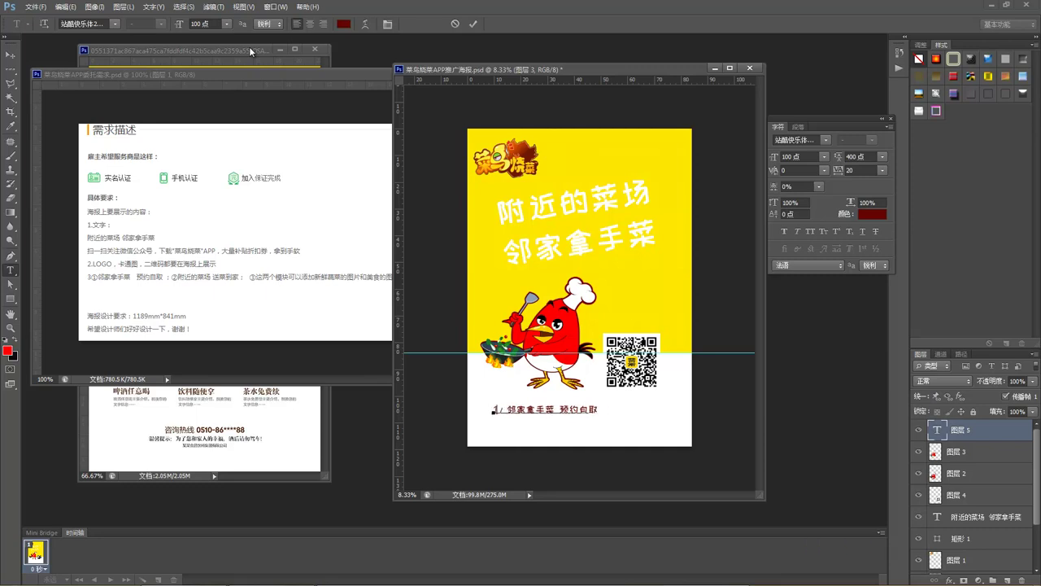
pyautogui.press('BackSpace')
pyautogui.write('.')
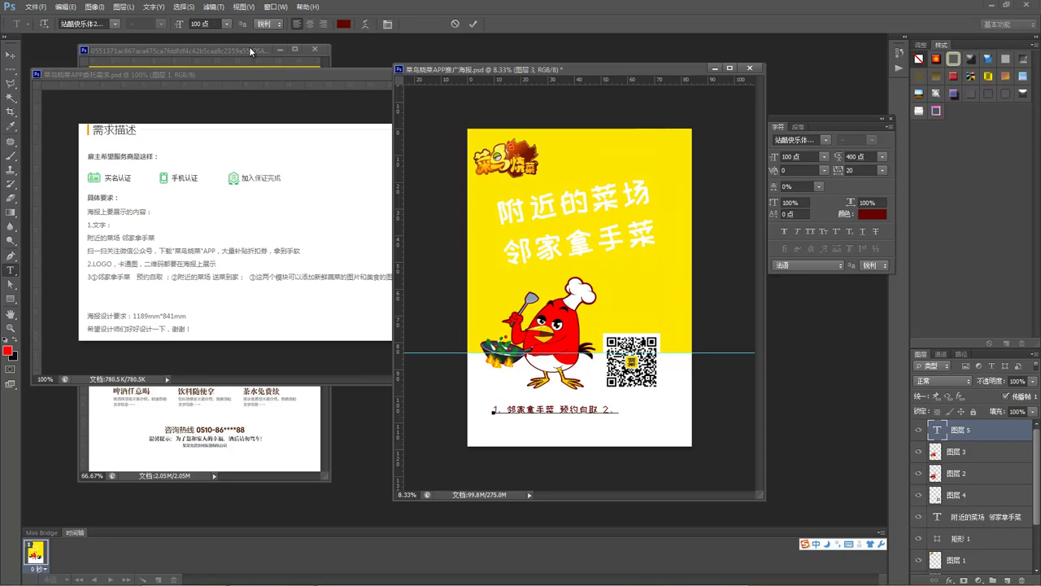
# Continue the line after 2、 with the text 附近的菜场 送货到家.
pyautogui.write('fujin')
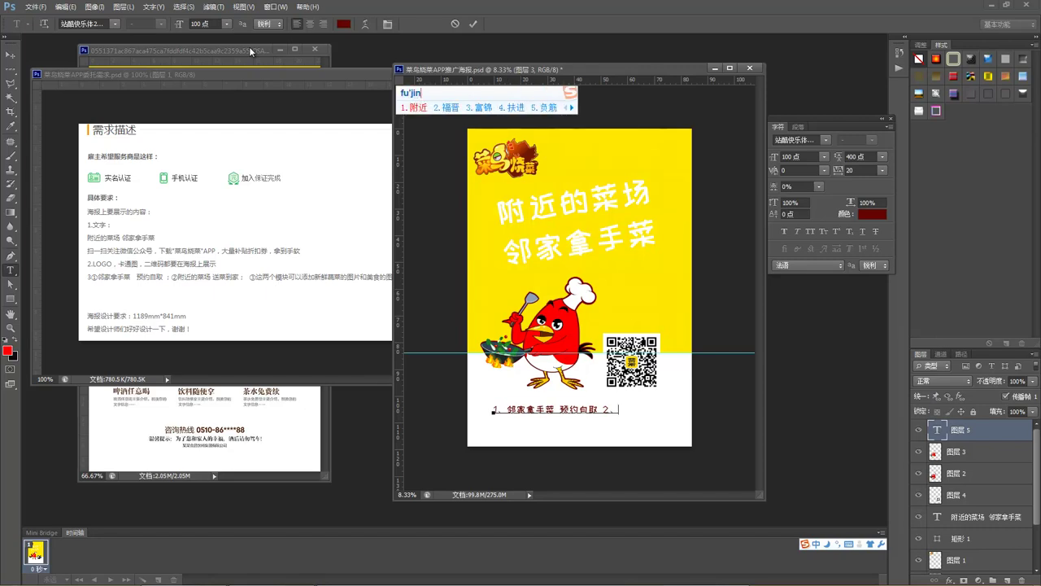
pyautogui.write('de')
pyautogui.press('space')
pyautogui.write('caichang')
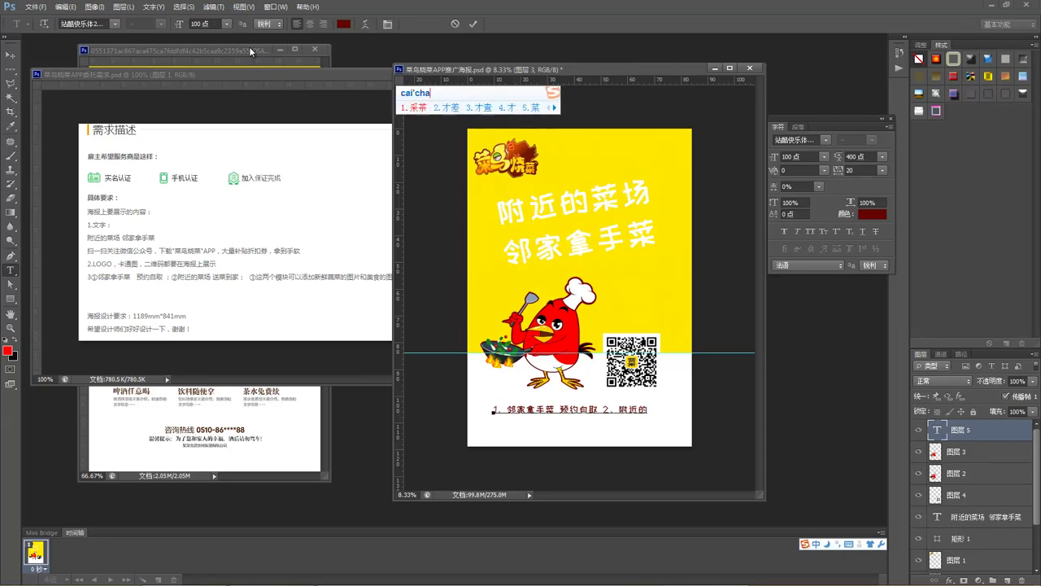
pyautogui.press('space')
pyautogui.write('songh')
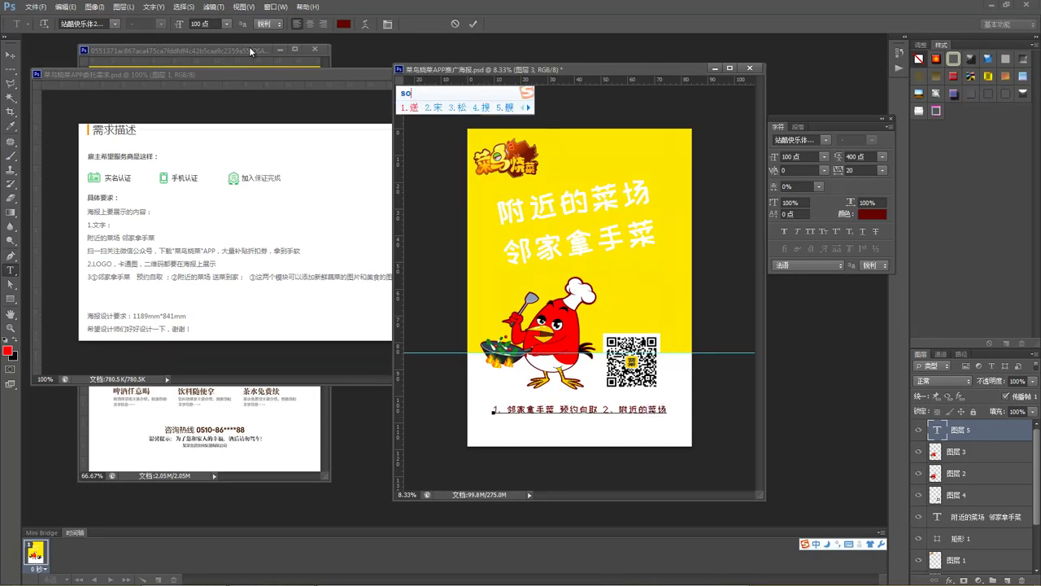
pyautogui.write('uo')
pyautogui.press('space')
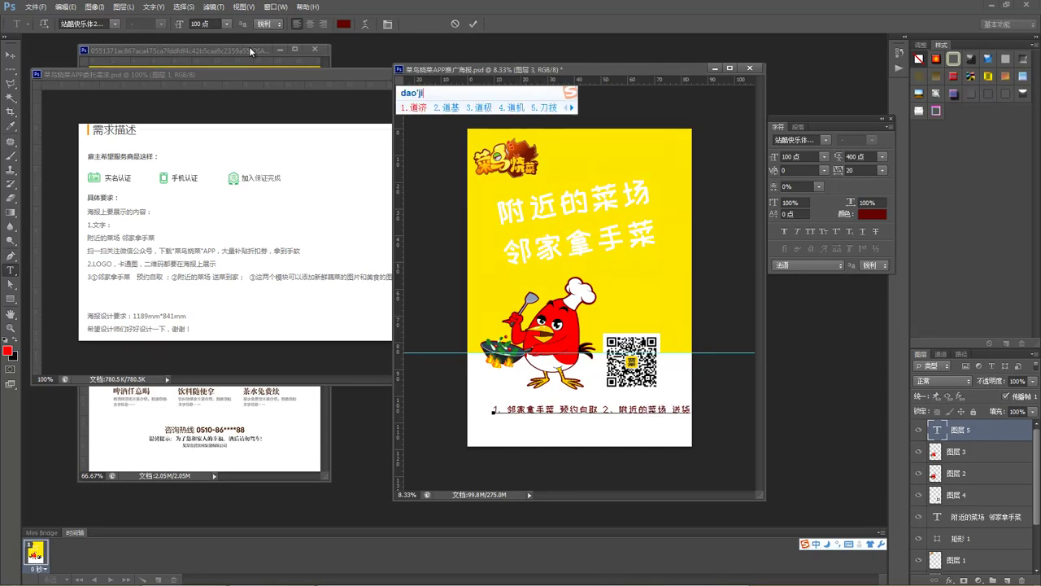
# Centre the numbered text line across the white band and scale it to about 88%.
pyautogui.click(12, 59)
pyautogui.moveTo(570, 408)
pyautogui.mouseDown()
pyautogui.moveTo(549, 415)
pyautogui.moveTo(576, 397)
pyautogui.mouseUp()
pyautogui.hotkey('ctrl', 't')
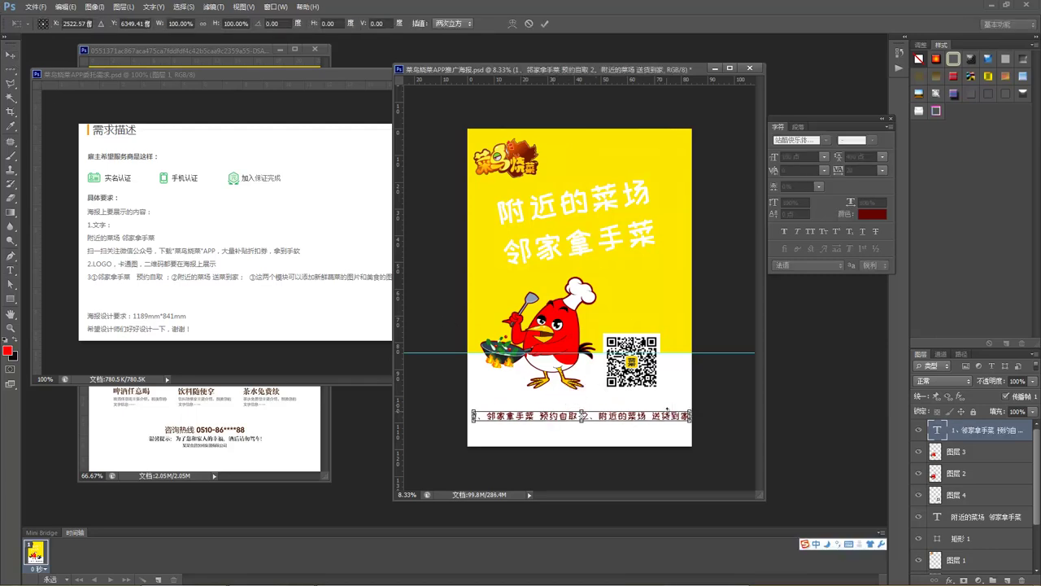
pyautogui.moveTo(696, 408); pyautogui.dragTo(679, 415)
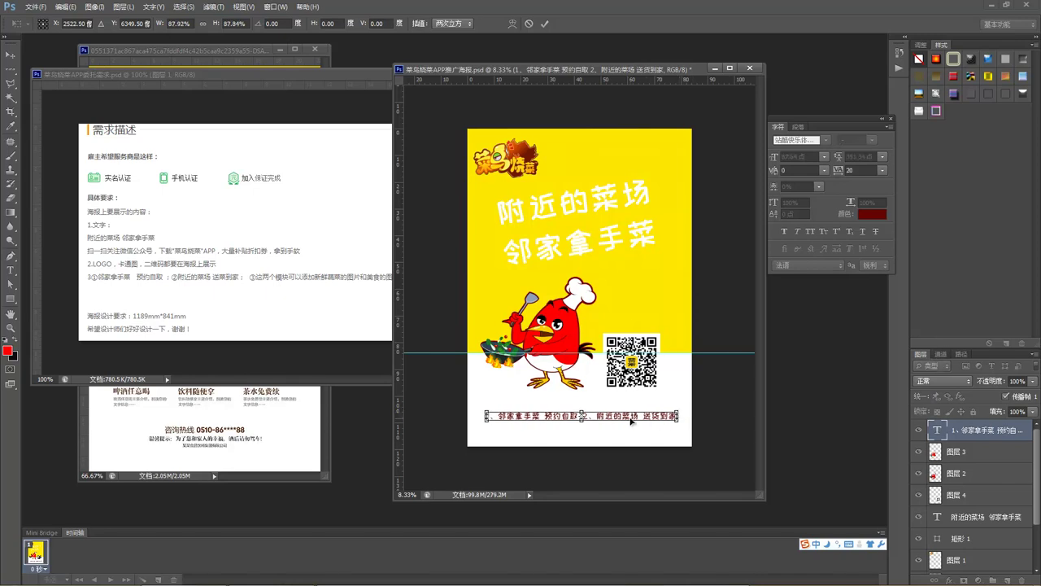
pyautogui.press('Return')
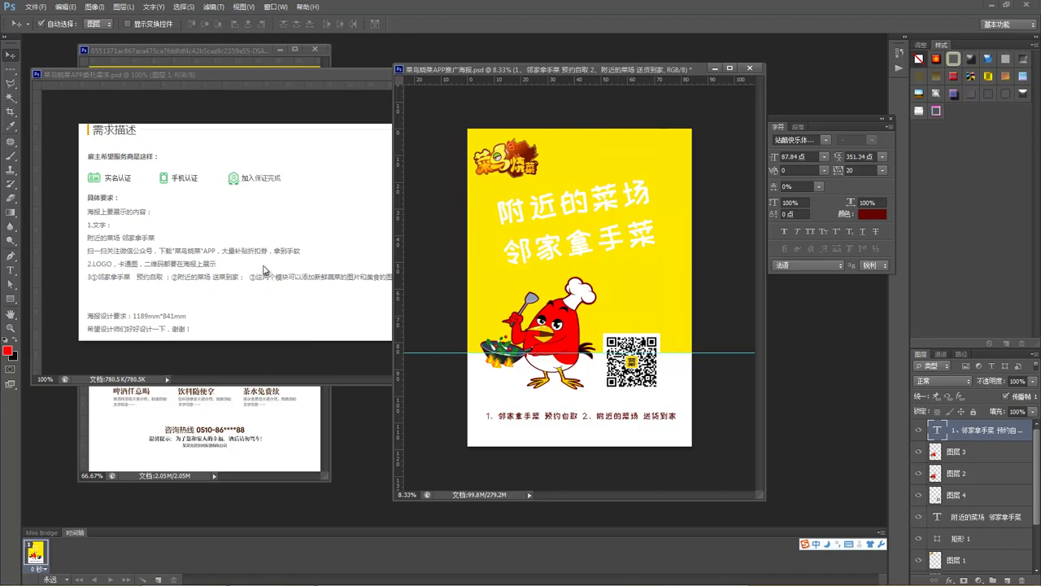
# Move the QR code slightly up and to the right, away from the bird.
pyautogui.click(644, 384)
pyautogui.moveTo(644, 348); pyautogui.dragTo(649, 340)
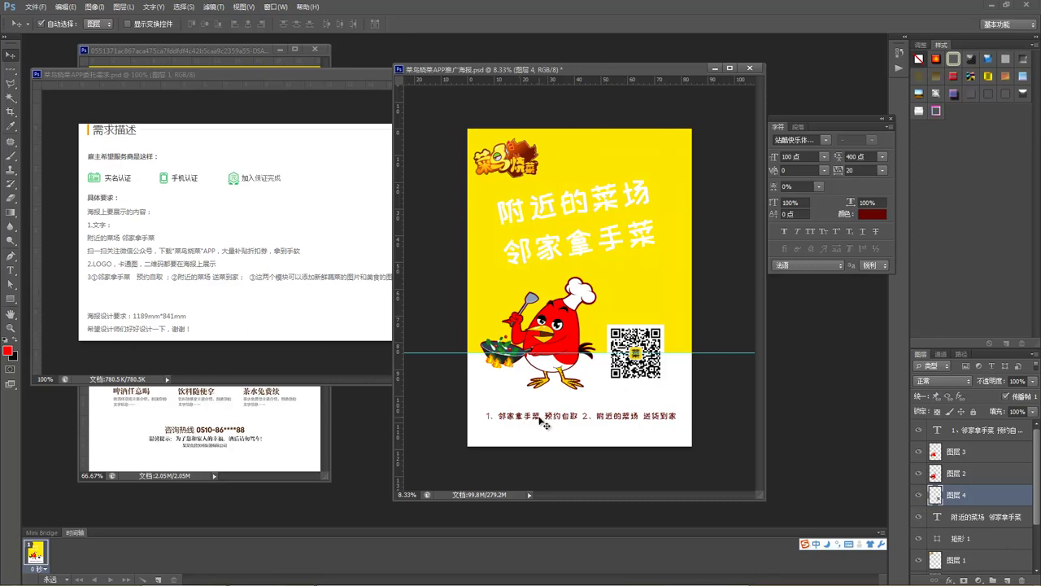
# Duplicate the numbered text line just above itself and replace the copy's text with 扫一扫关注公众号.
pyautogui.moveTo(538, 419); pyautogui.dragTo(686, 413)
pyautogui.press('t')
pyautogui.write('saoyisao')
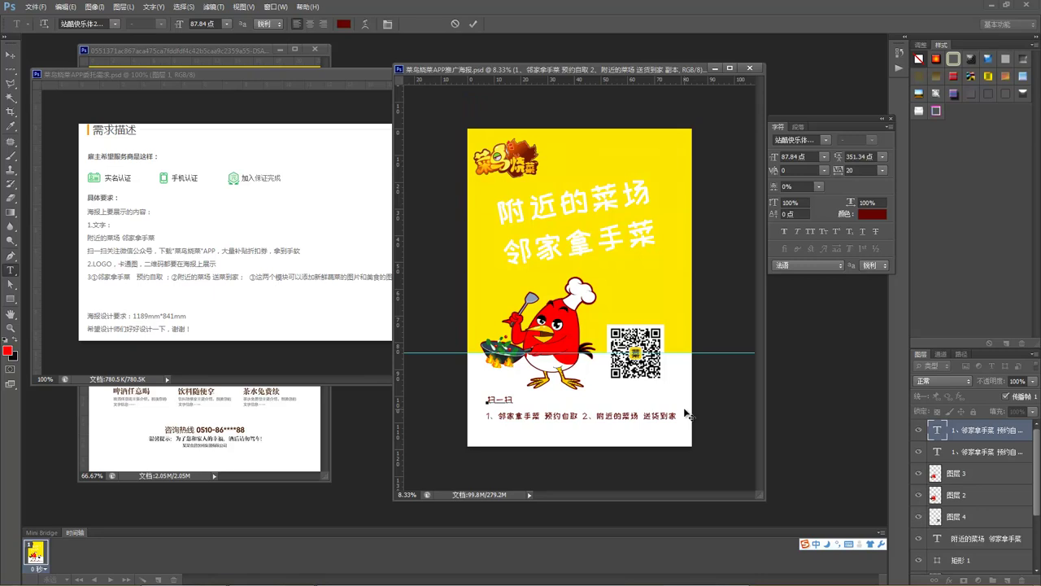
pyautogui.write('guanzhu')
pyautogui.press('space')
pyautogui.write("gong'zhong'hao")
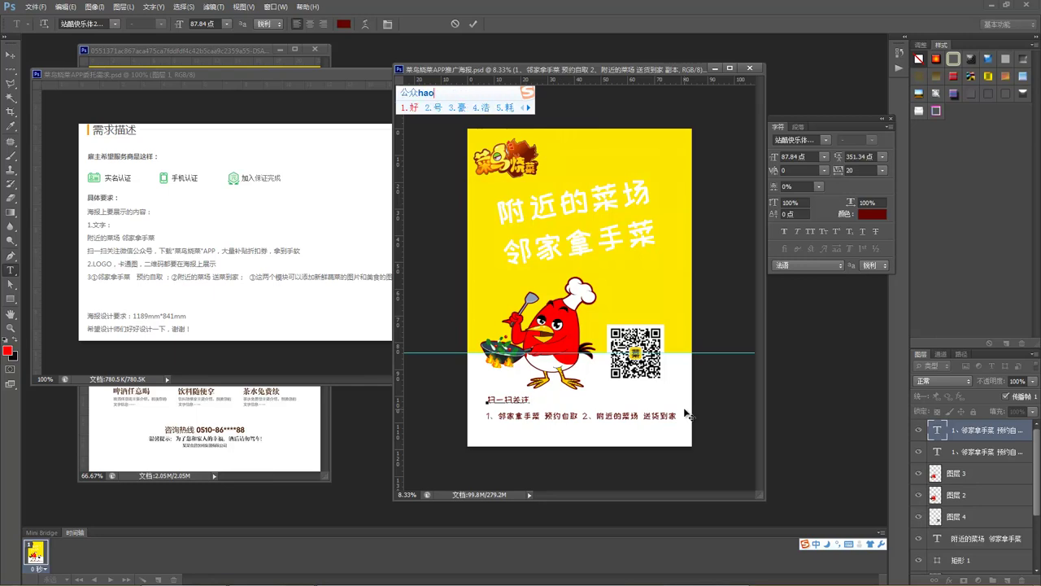
pyautogui.press('space')
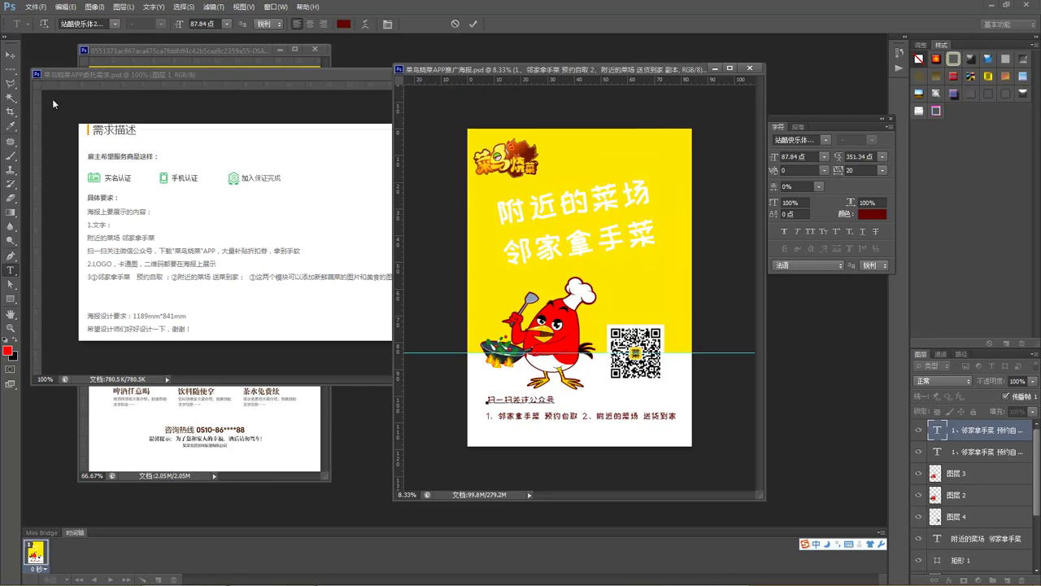
pyautogui.hotkey('ctrl', 'a')
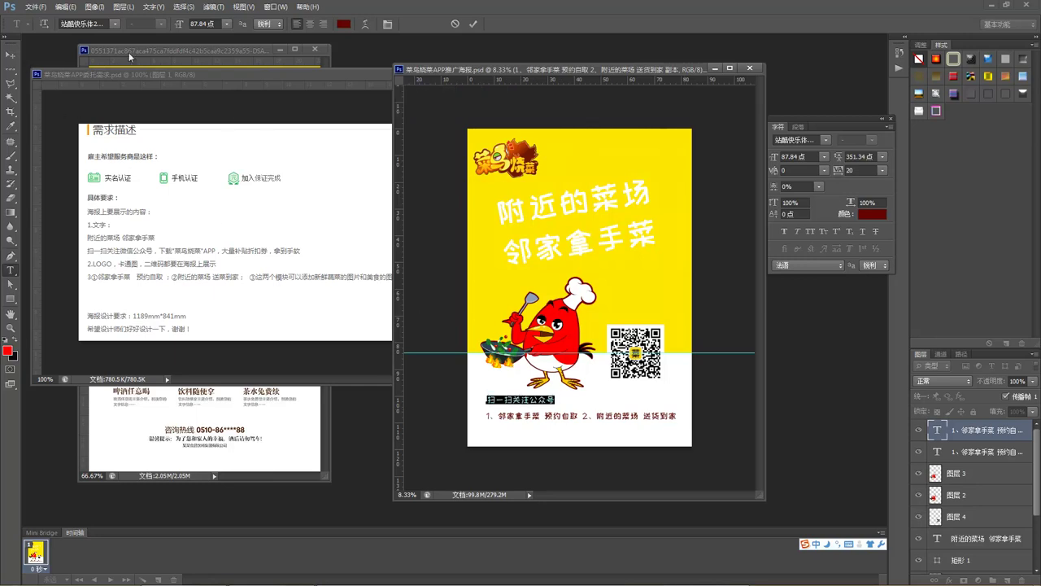
pyautogui.click(10, 55)
# Scale the 扫一扫关注公众号 caption down to 69.79 pt and place it centred directly beneath the QR code.
pyautogui.moveTo(540, 403); pyautogui.dragTo(661, 391)
pyautogui.hotkey('ctrl', 't')
pyautogui.press('Return')
pyautogui.hotkey('shift', 'Right')
pyautogui.hotkey('shift', 'Right')
pyautogui.hotkey('shift', 'Right')
pyautogui.hotkey('shift', 'Right')
pyautogui.hotkey('shift', 'Up')
pyautogui.hotkey('shift', 'Up')
pyautogui.hotkey('shift', 'Up')
pyautogui.hotkey('shift', 'Up')
pyautogui.hotkey('shift', 'Up')
pyautogui.hotkey('shift', 'Up')
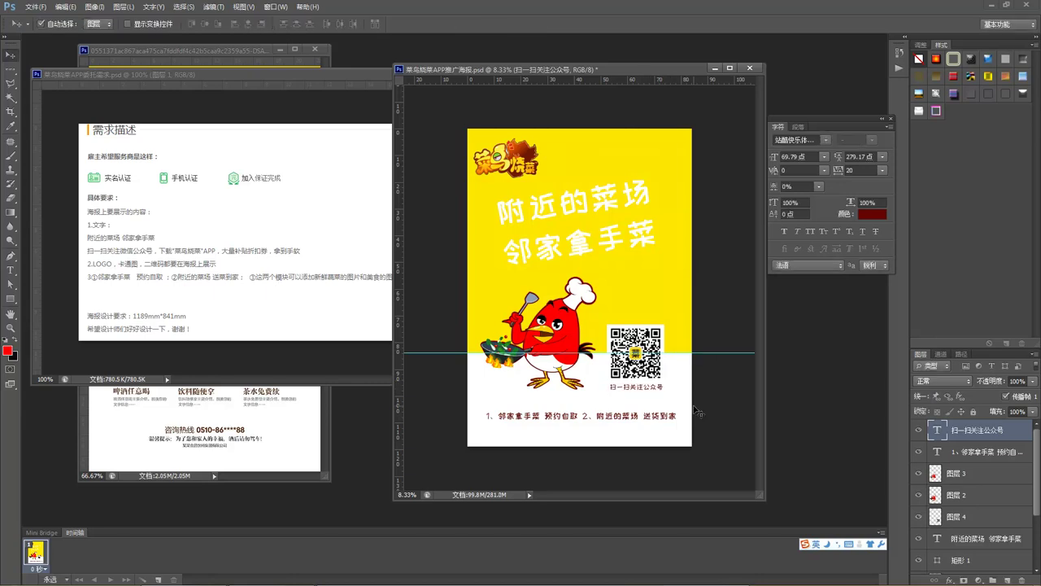
pyautogui.hotkey('shift', 'Up')
# Shift the numbered text line about 0.5 cm left and 0.2 cm down on the white band.
pyautogui.click(625, 410)
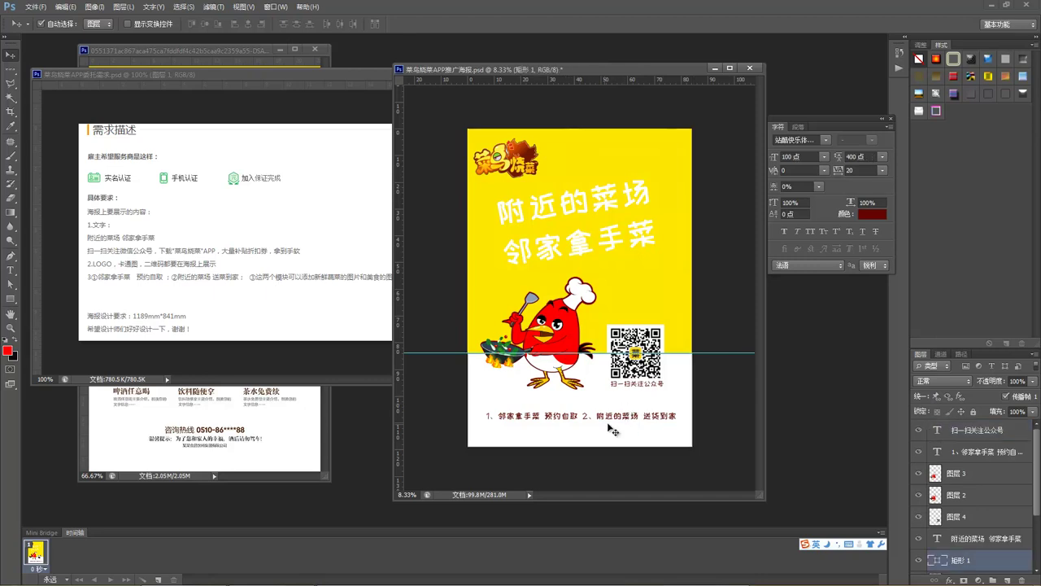
pyautogui.click(607, 418)
pyautogui.moveTo(609, 422); pyautogui.dragTo(607, 423)
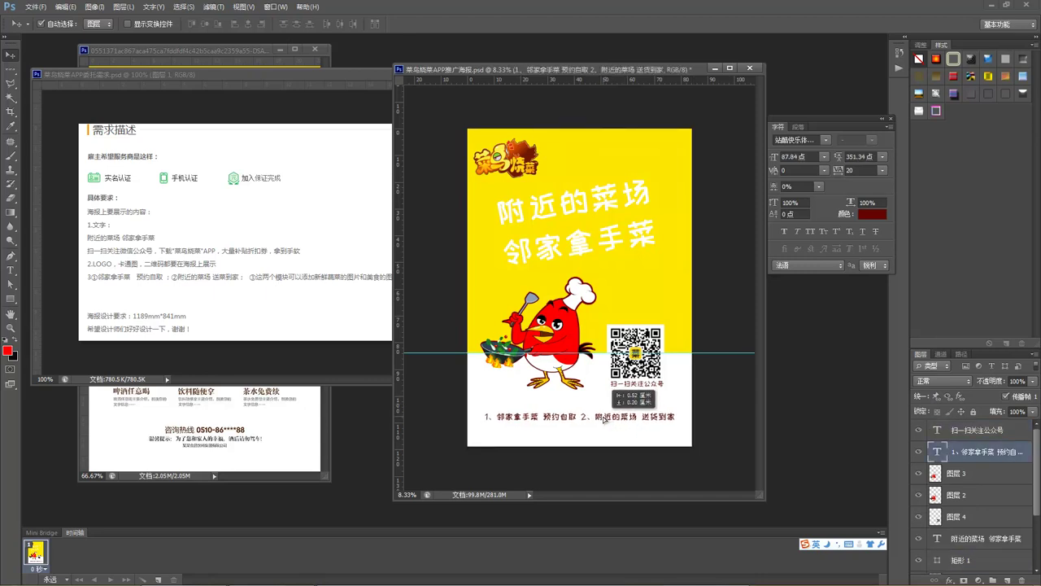
# Start a new 100 pt dark red text line below the numbered line reading 下载“菜鸟烧菜APP”.
pyautogui.click(573, 348)
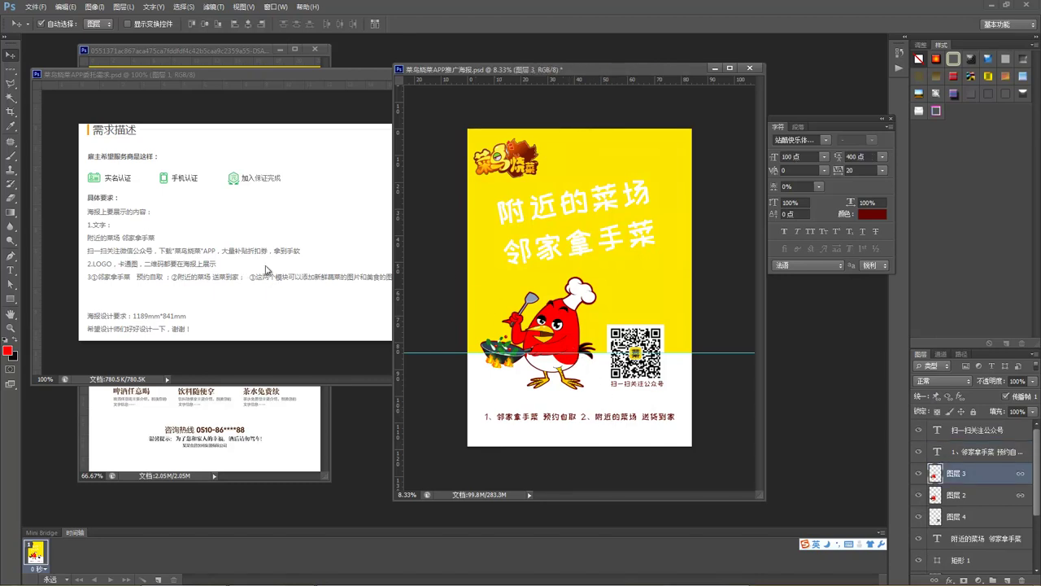
pyautogui.click(11, 269)
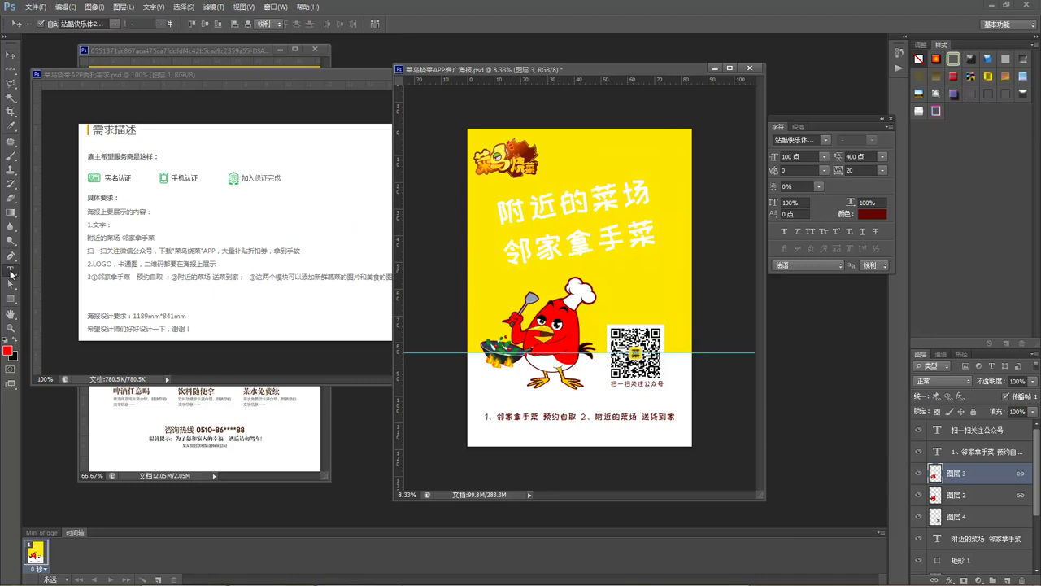
pyautogui.click(512, 437)
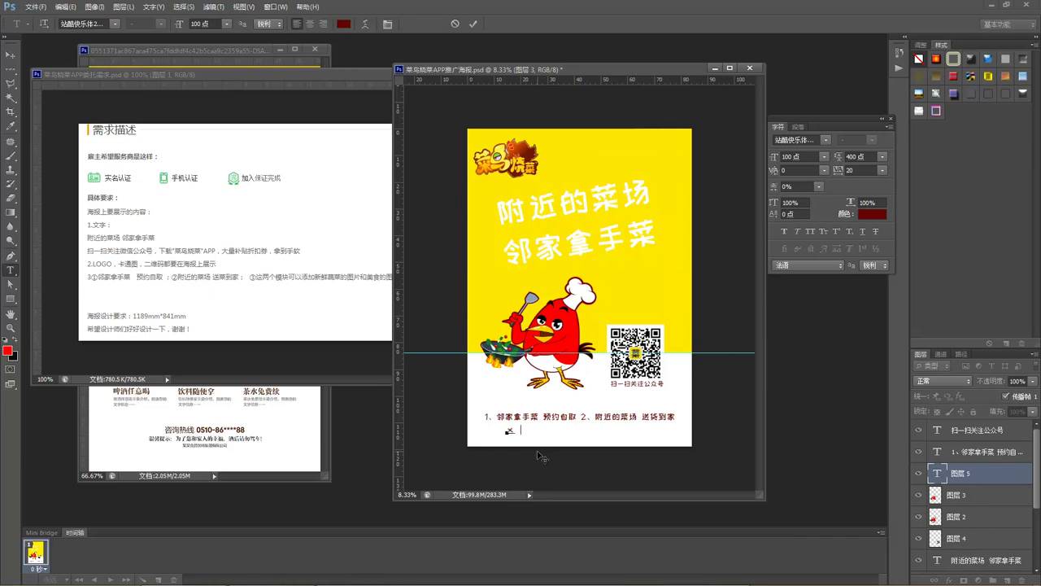
pyautogui.write('xiazai')
pyautogui.press('space')
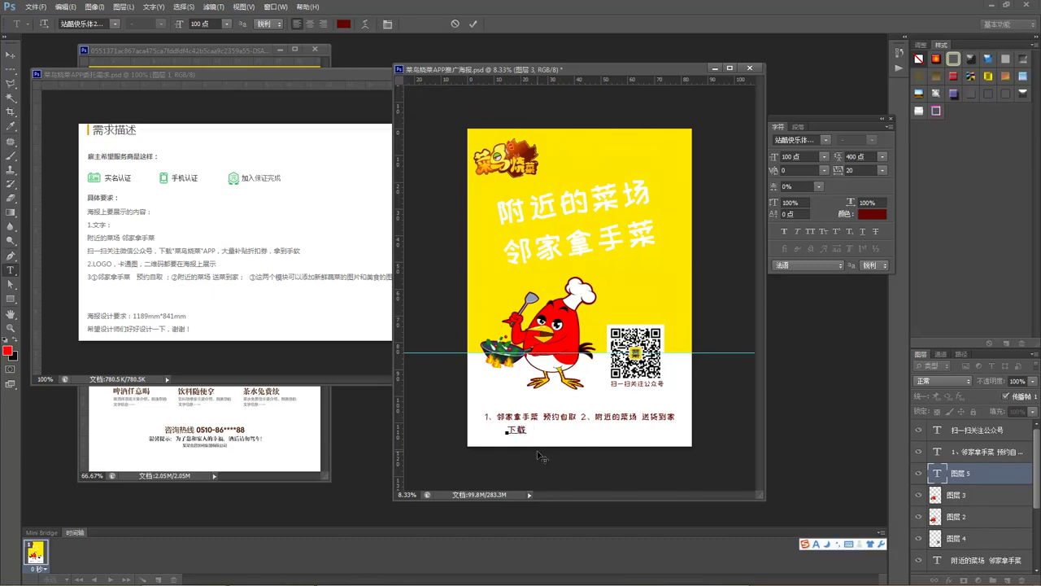
pyautogui.write('>>>')
pyautogui.write('“”')
pyautogui.write('菜鸟')
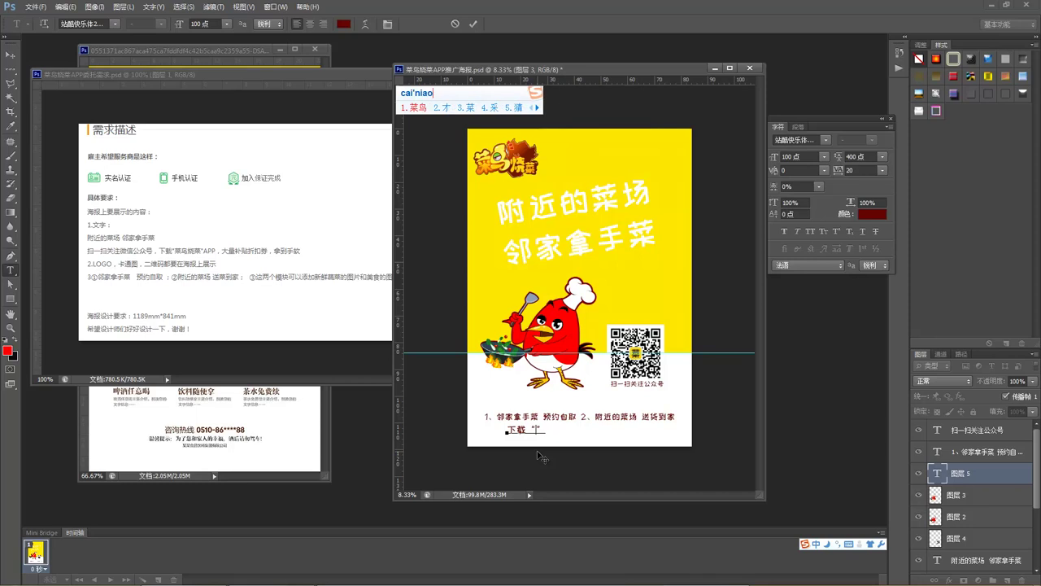
pyautogui.write('烧菜APP')
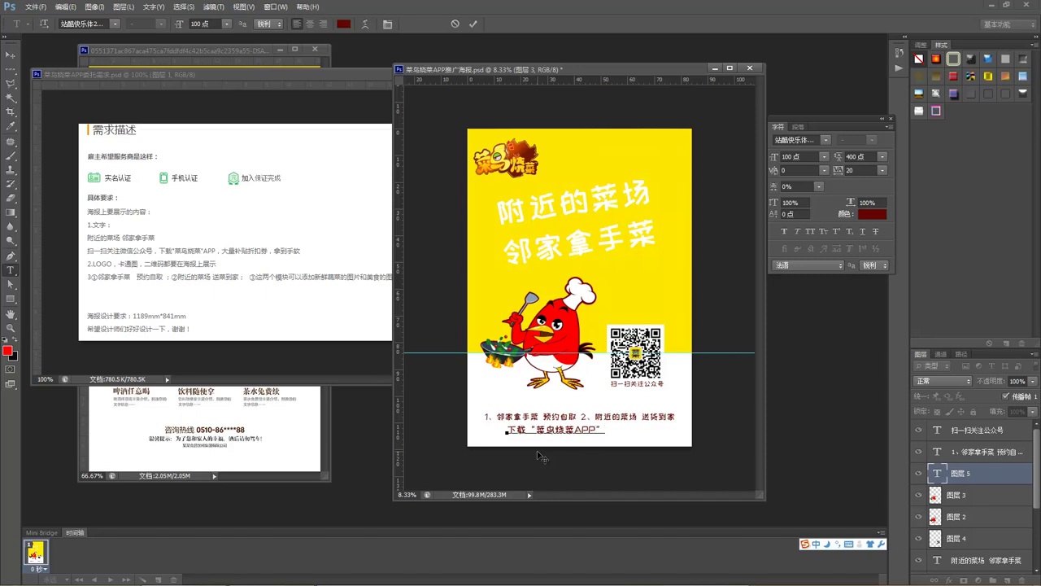
# Continue the download line after APP” with the text 大量补贴折扣券 拿到手软.
pyautogui.write('da')
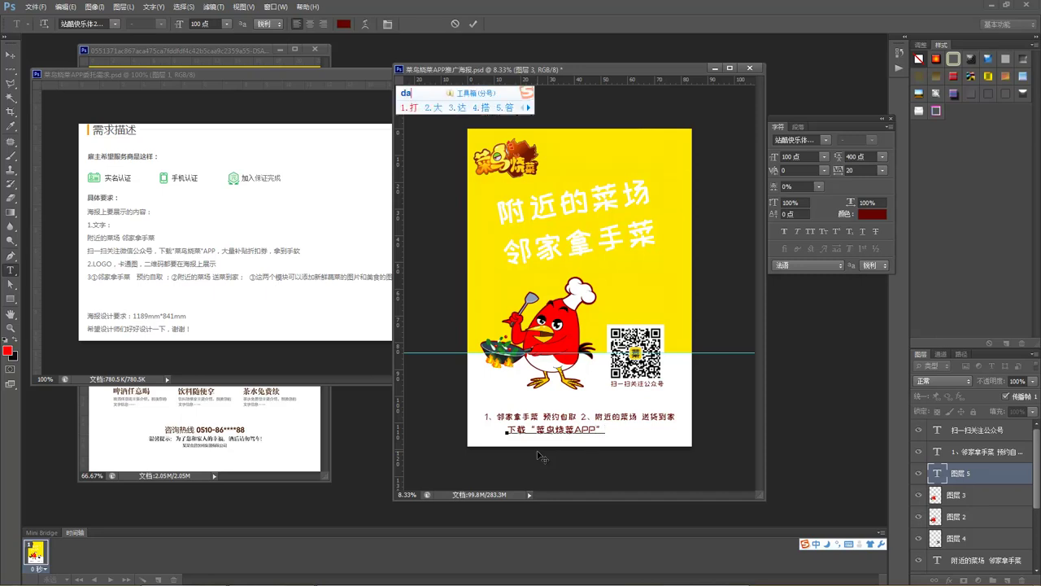
pyautogui.write('liangbu')
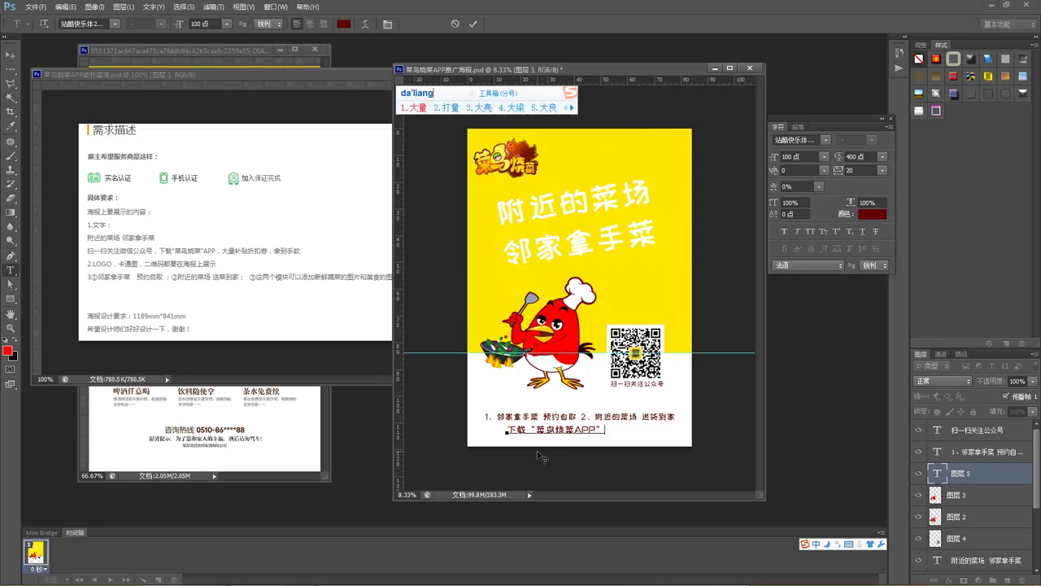
pyautogui.write('tie')
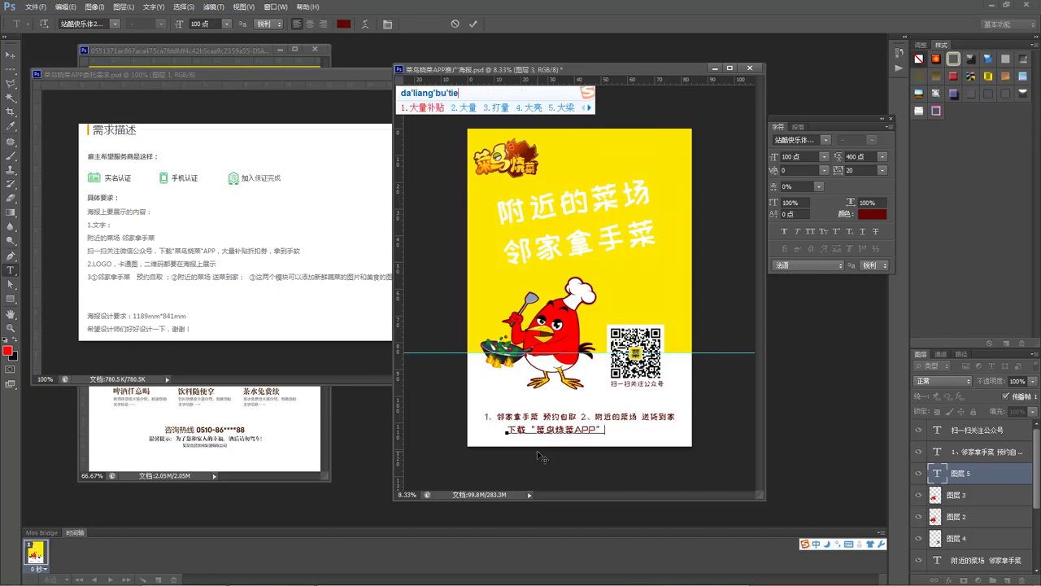
pyautogui.press('space')
pyautogui.write('zhekou')
pyautogui.write('quan')
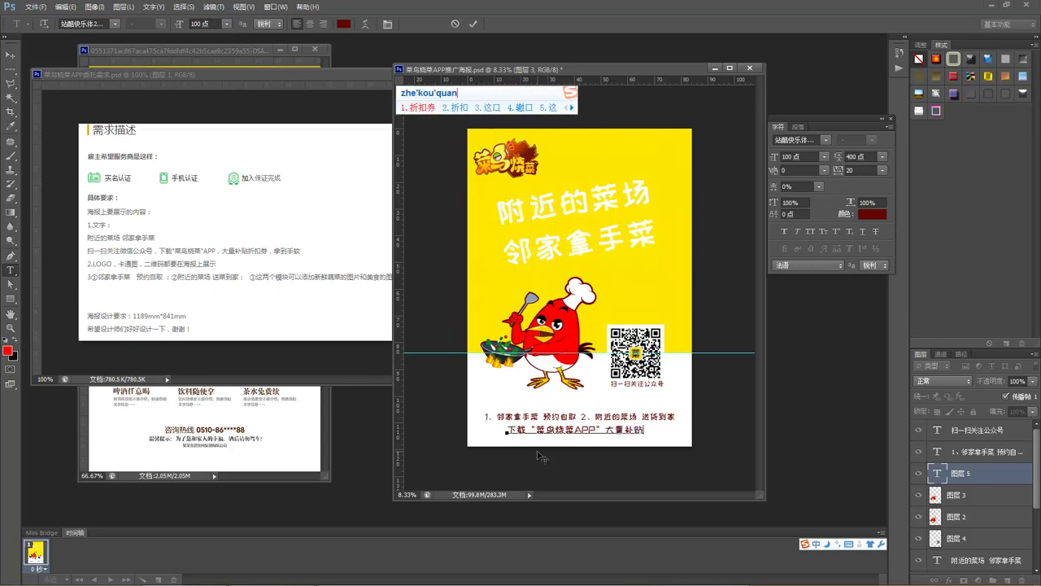
pyautogui.press('space')
pyautogui.write(',nadao')
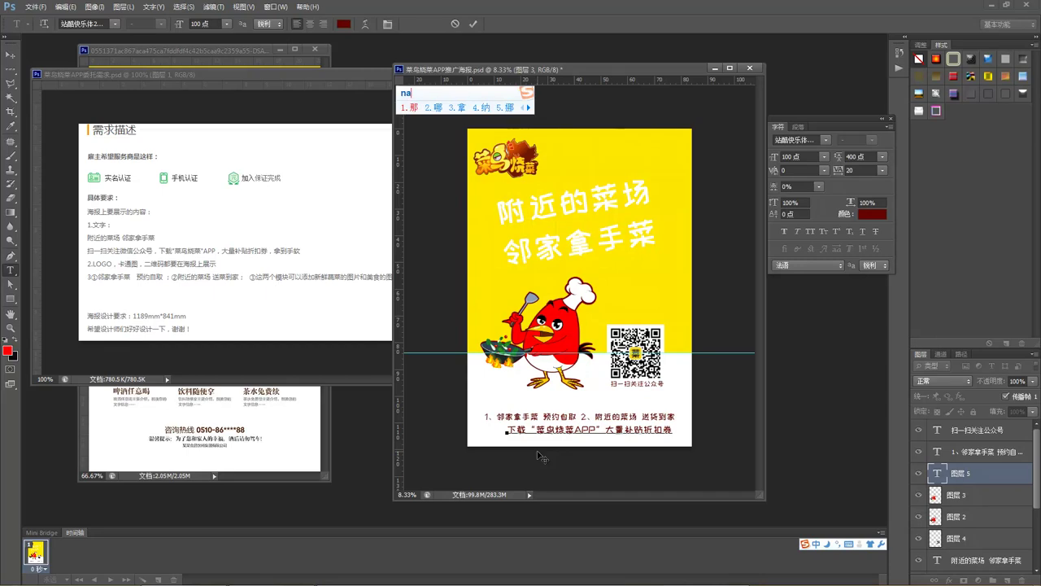
pyautogui.press('space')
pyautogui.write('shouruan')
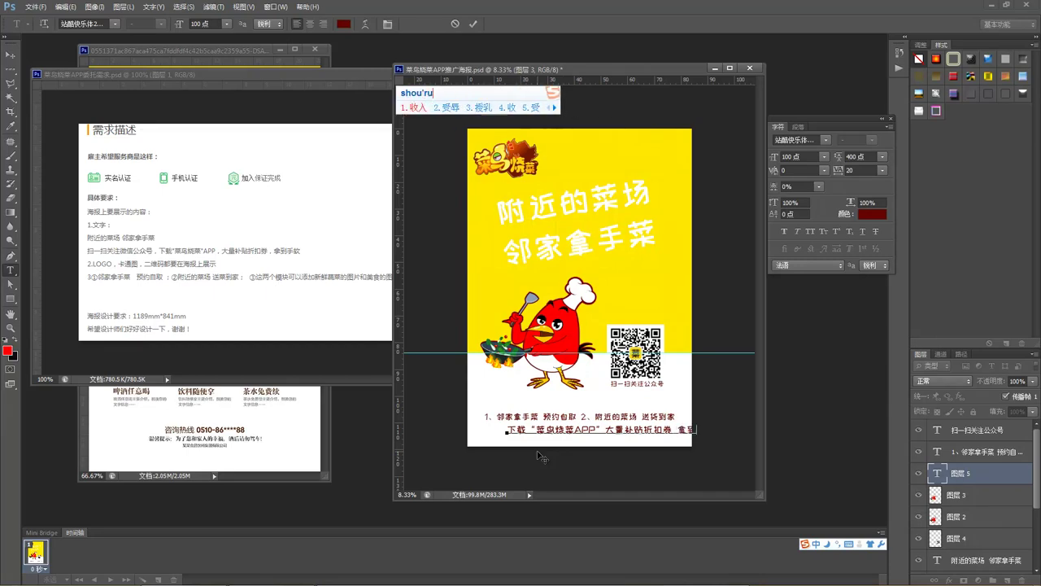
pyautogui.press('space')
pyautogui.hotkey('ctrl', 'a')
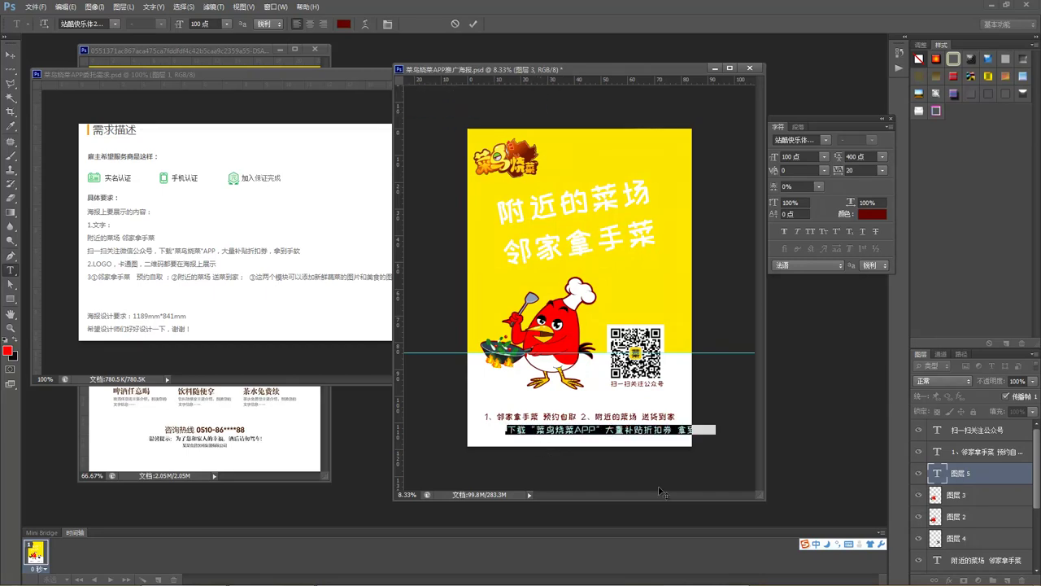
# Centre the download line beneath the numbered line on the white band, and switch to the 菜鸟烧菜APP委托需求.psd brief.
pyautogui.click(14, 55)
pyautogui.moveTo(654, 432); pyautogui.dragTo(626, 439)
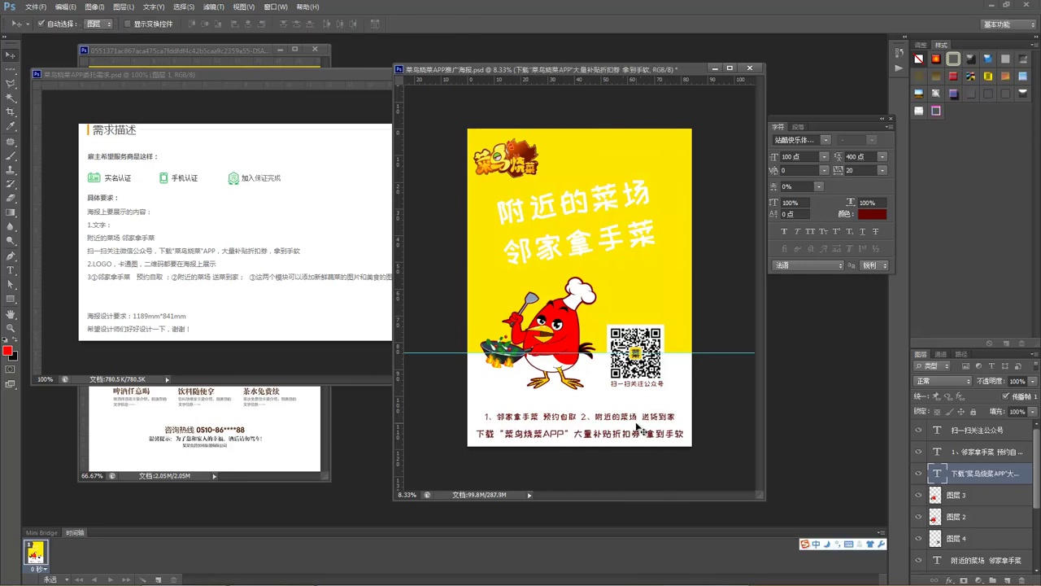
pyautogui.click(337, 318)
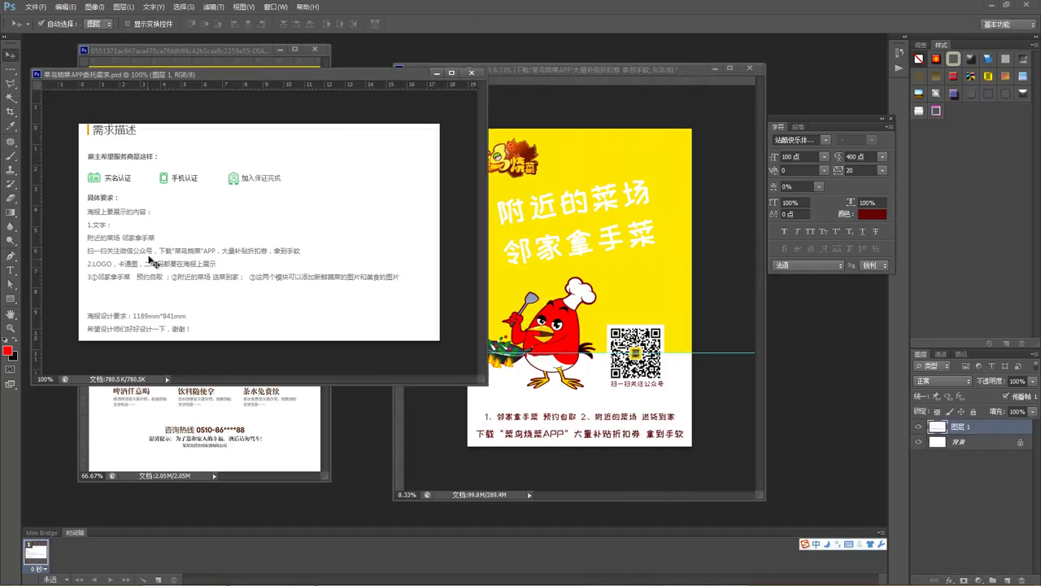